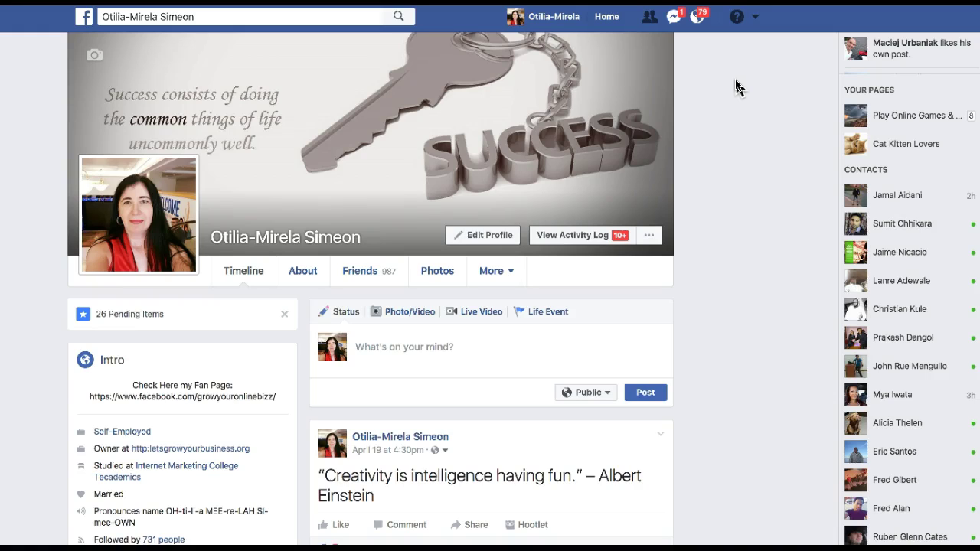
click(745, 125)
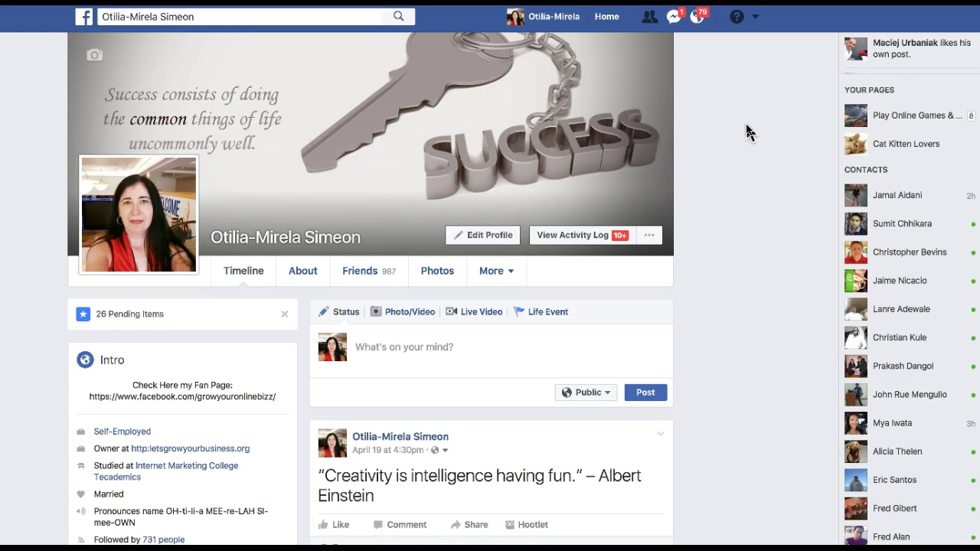
click(747, 134)
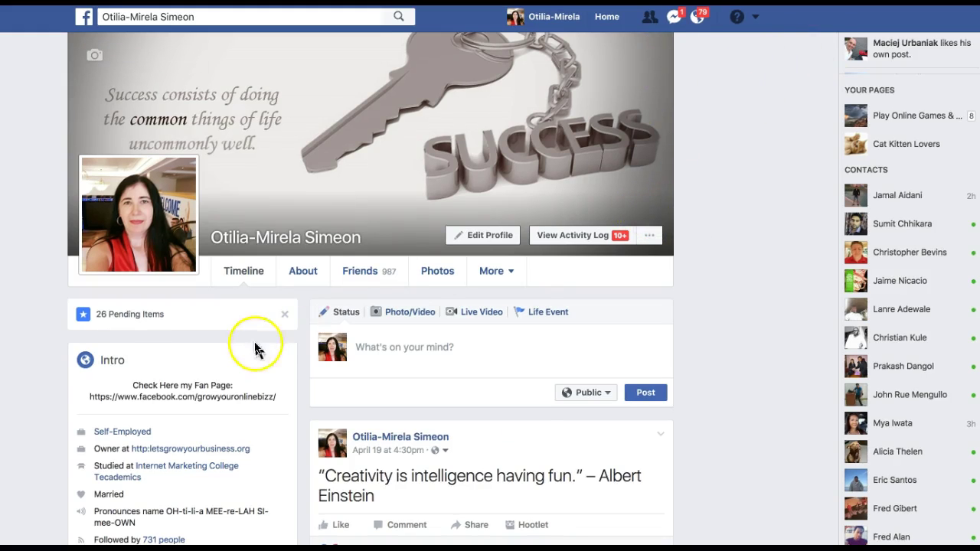
- Go to ad management and open the Grow Your Bizz ad account
click(754, 16)
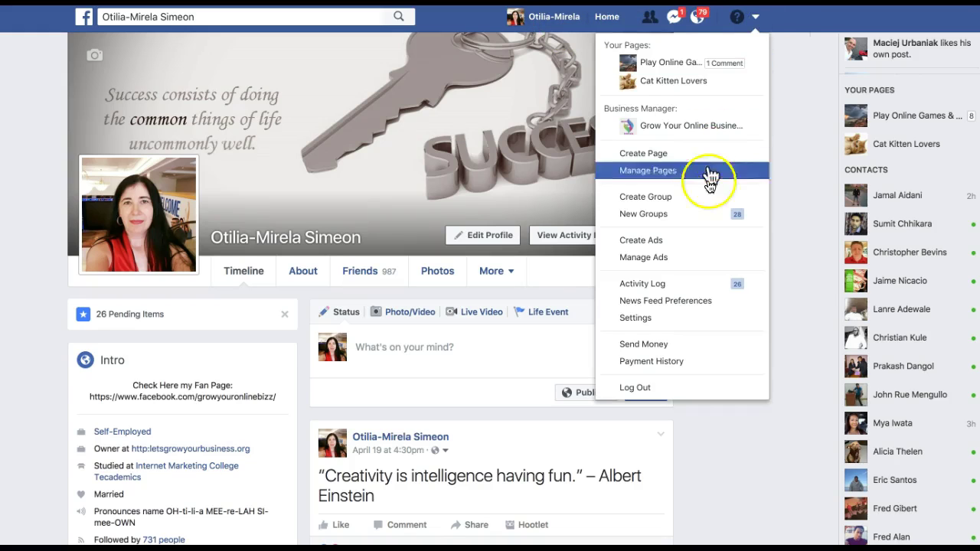
click(667, 262)
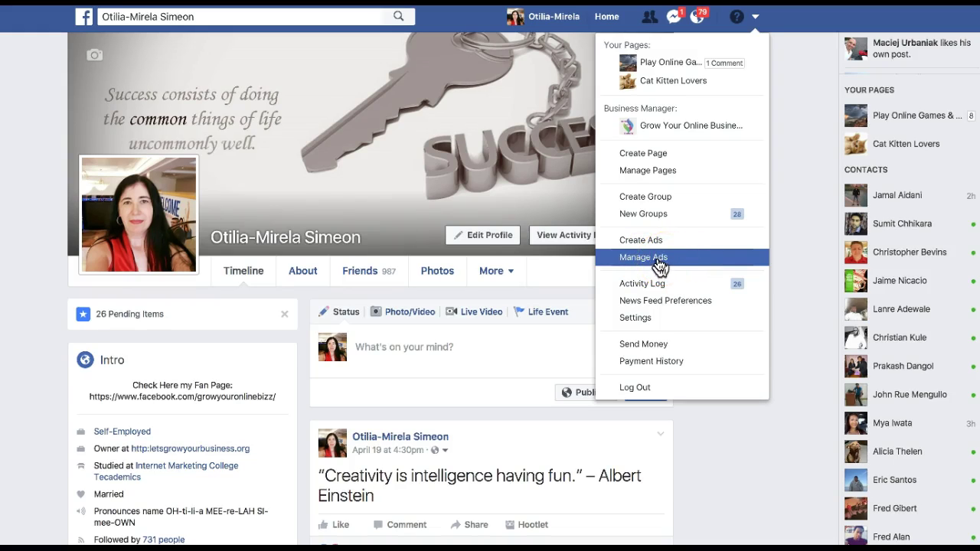
click(658, 260)
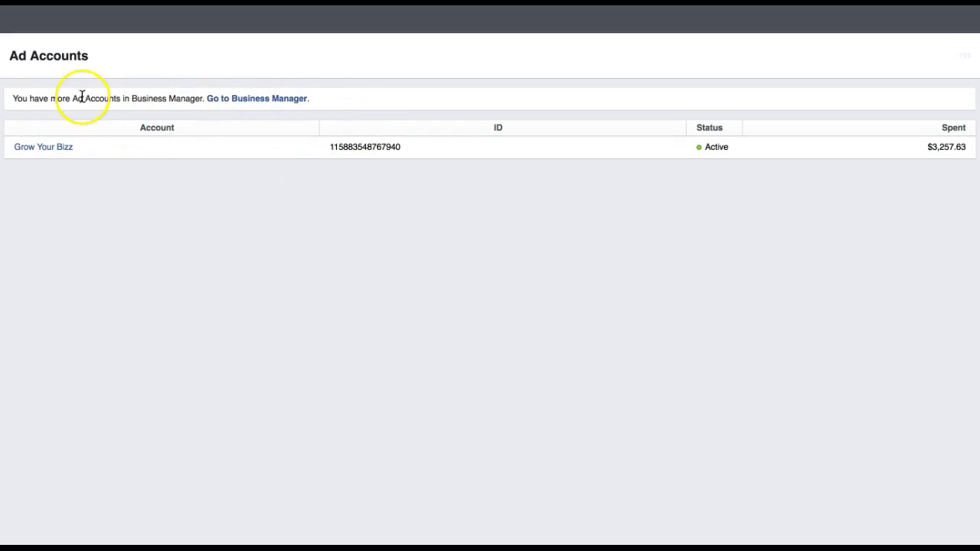
click(46, 184)
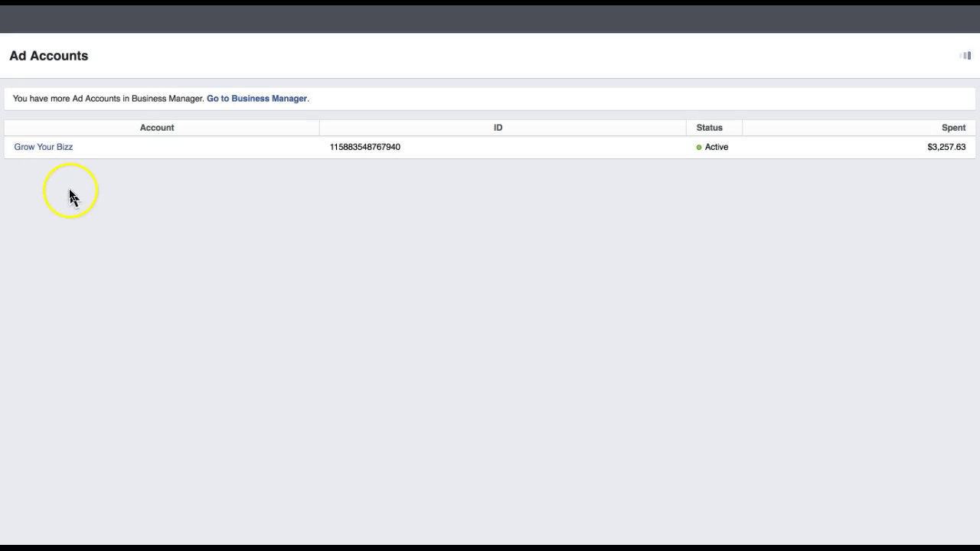
click(42, 151)
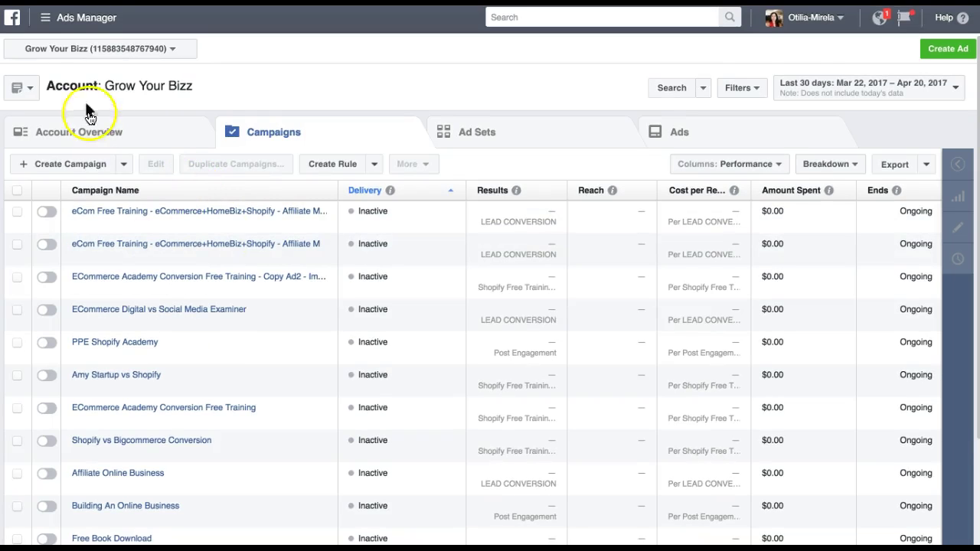
- Open the Custom Conversions page from the full list of Ads Manager tools
click(46, 20)
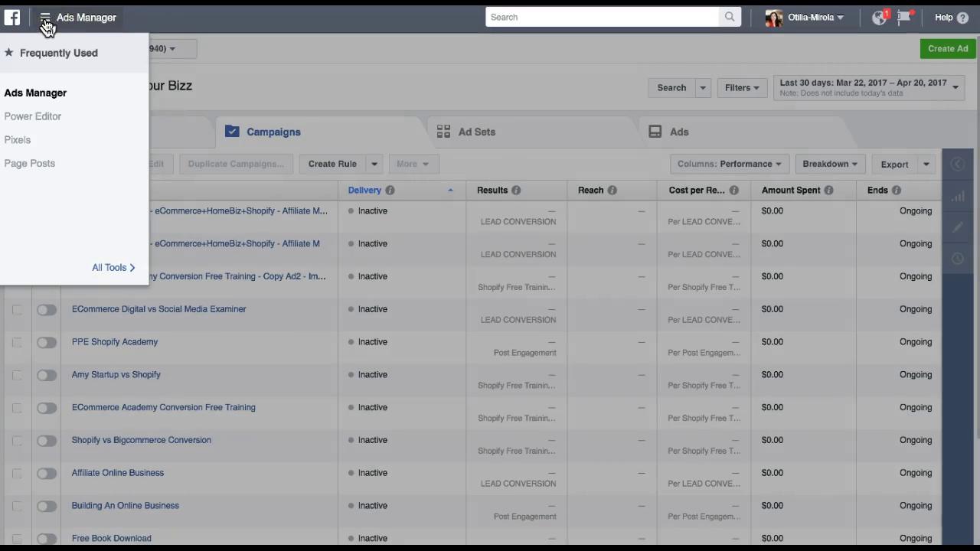
click(109, 269)
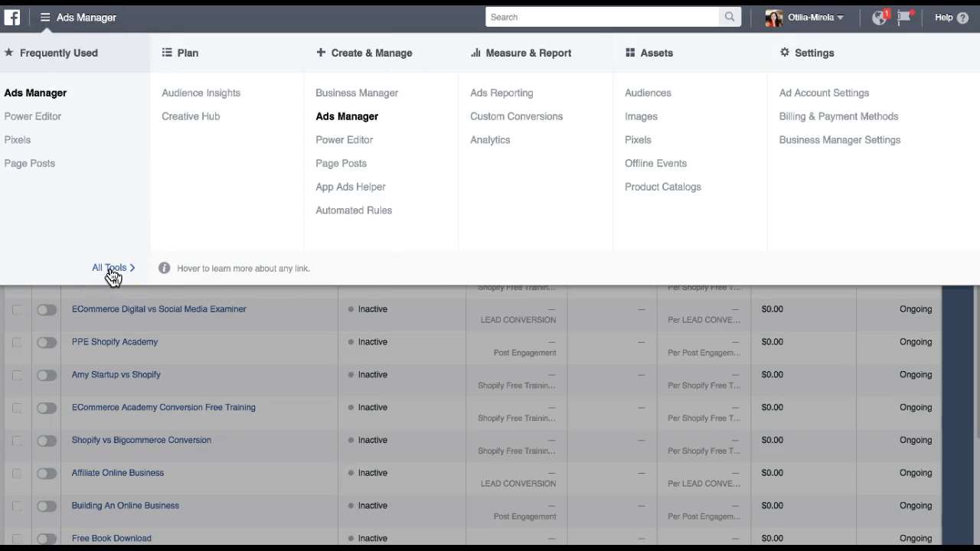
click(548, 122)
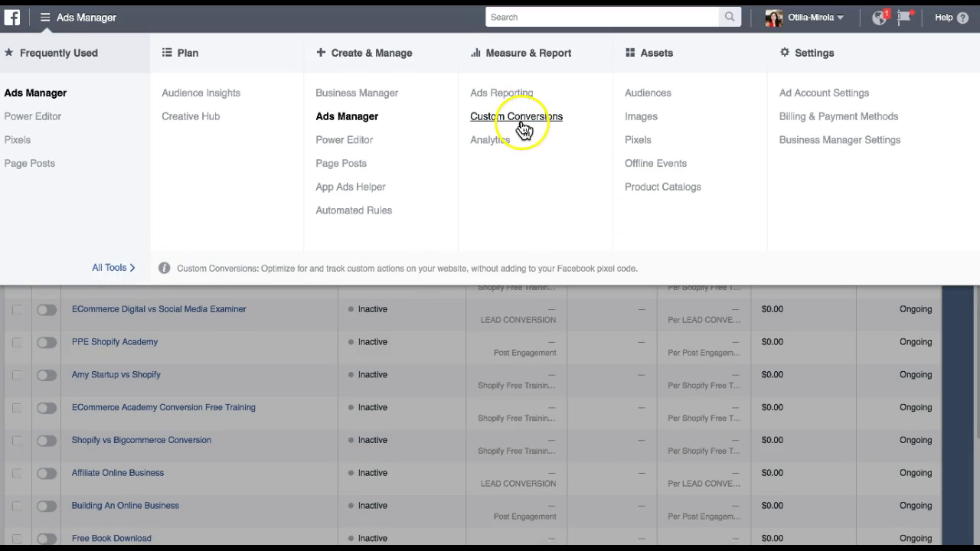
click(520, 127)
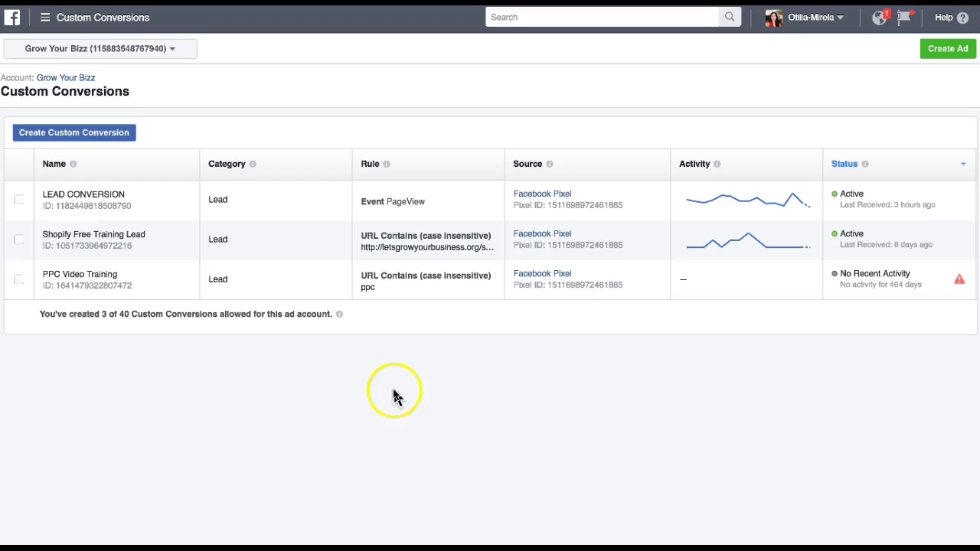
- Delete the PPC Video Training custom conversion and confirm the deletion
click(18, 280)
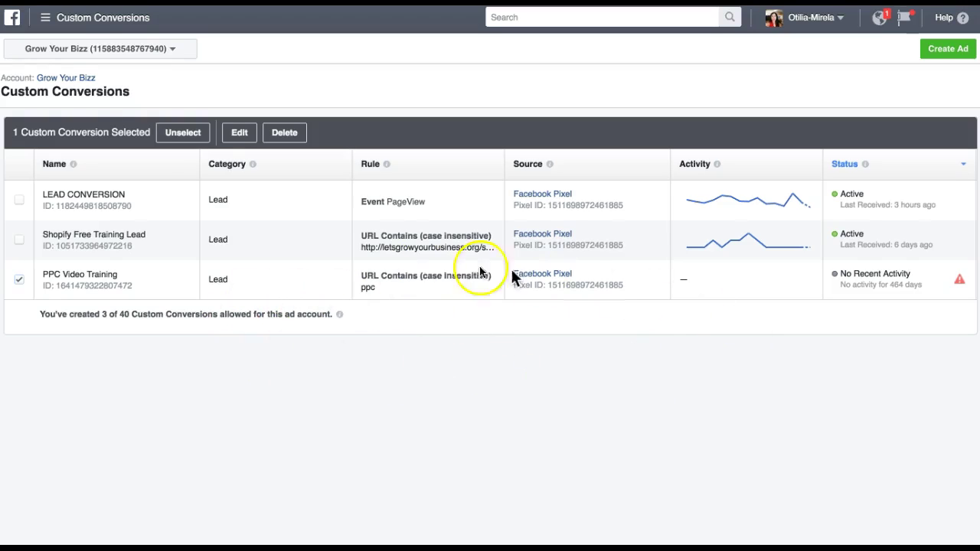
click(394, 410)
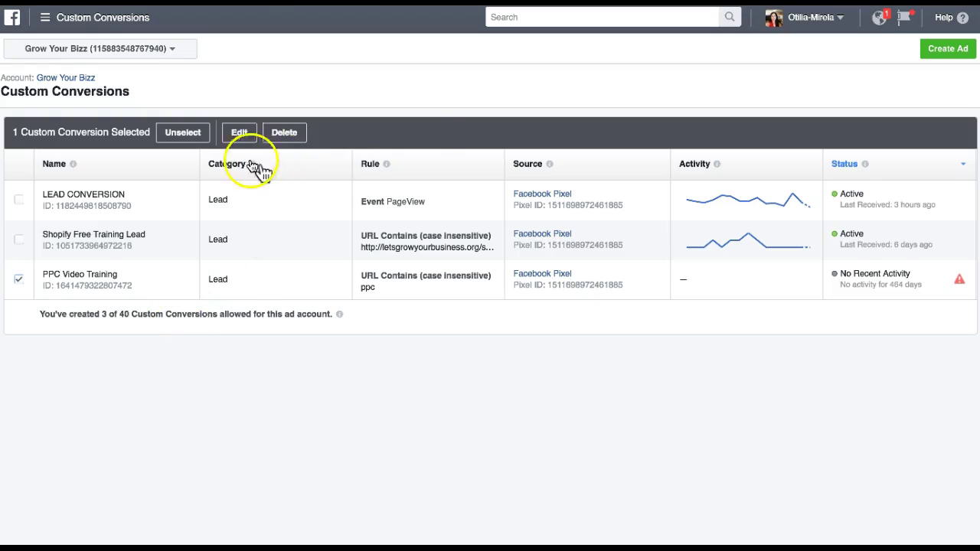
click(20, 281)
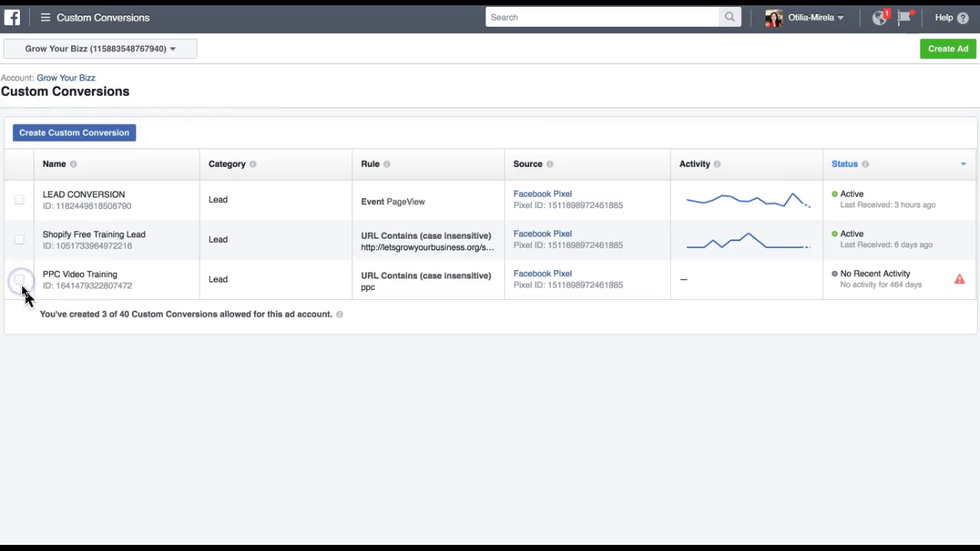
click(21, 282)
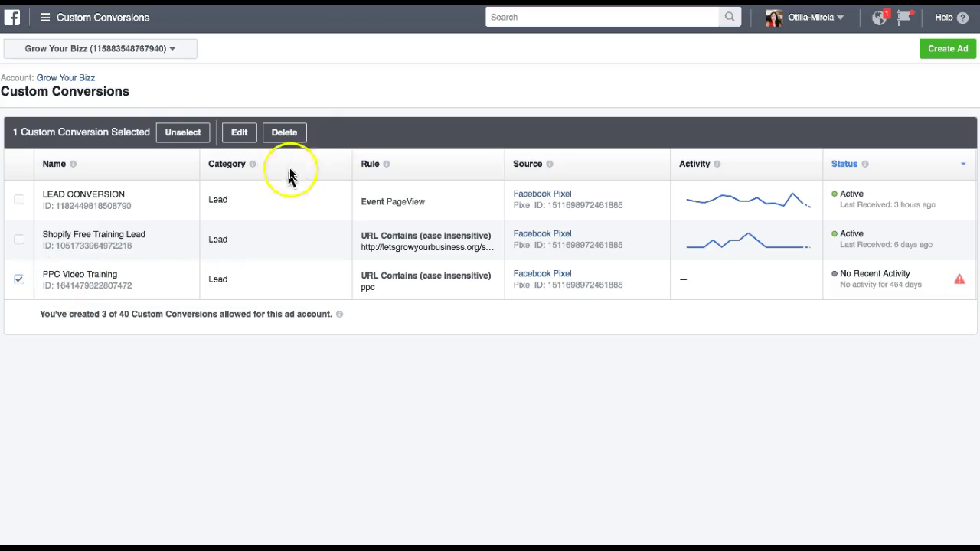
click(284, 138)
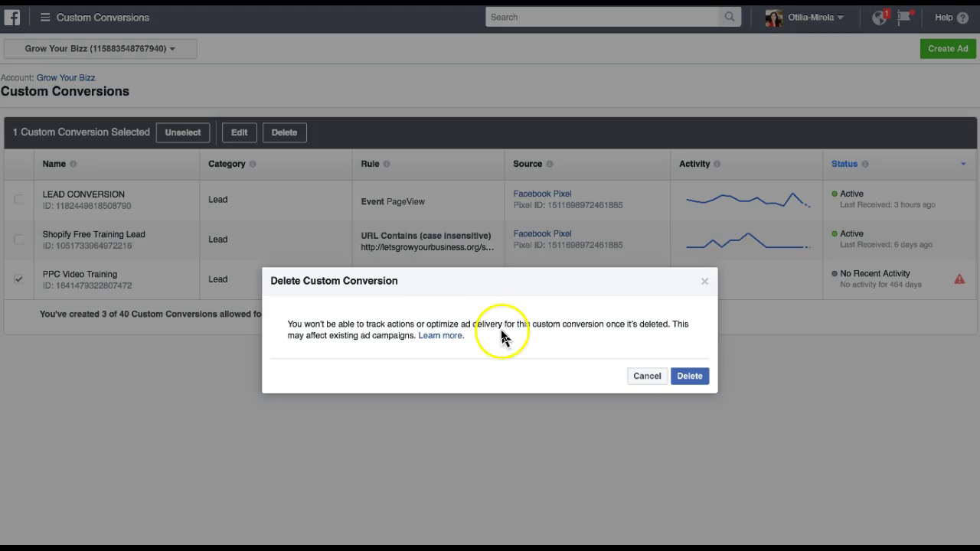
click(689, 379)
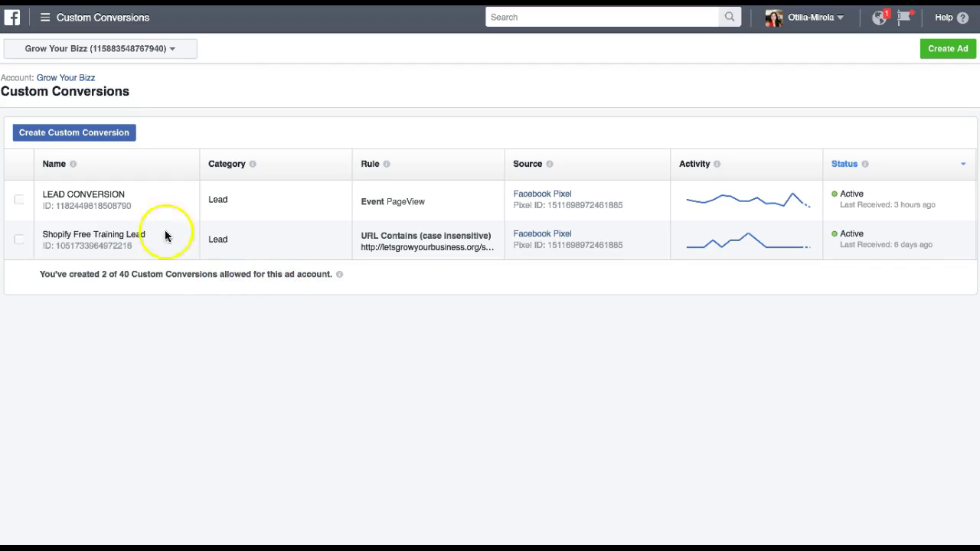
- Start a new custom conversion and review the rule condition options, keeping URL Contains
click(99, 140)
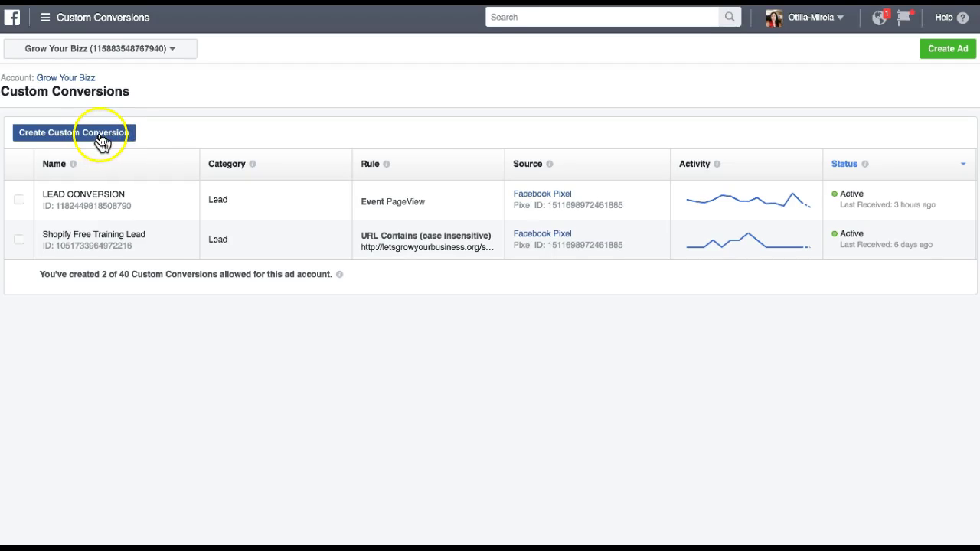
click(98, 135)
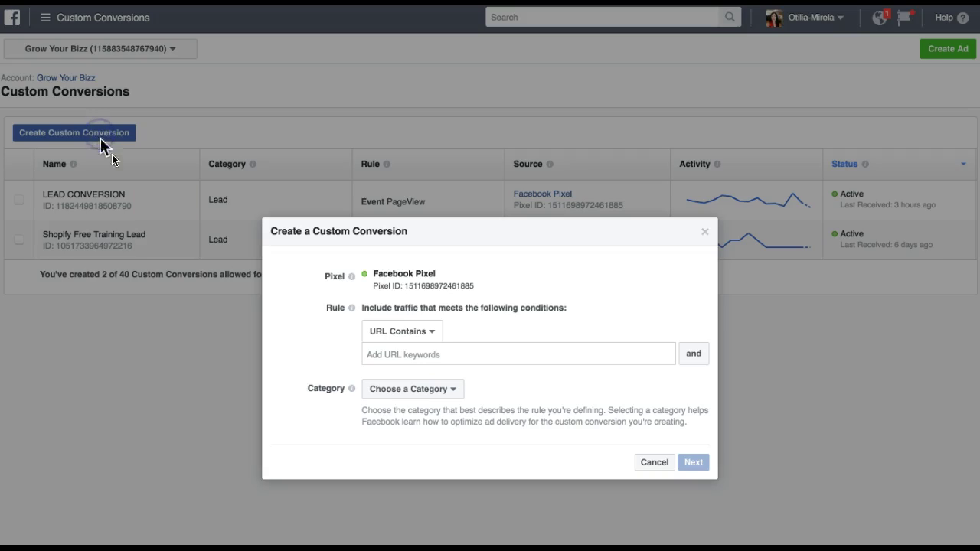
click(432, 337)
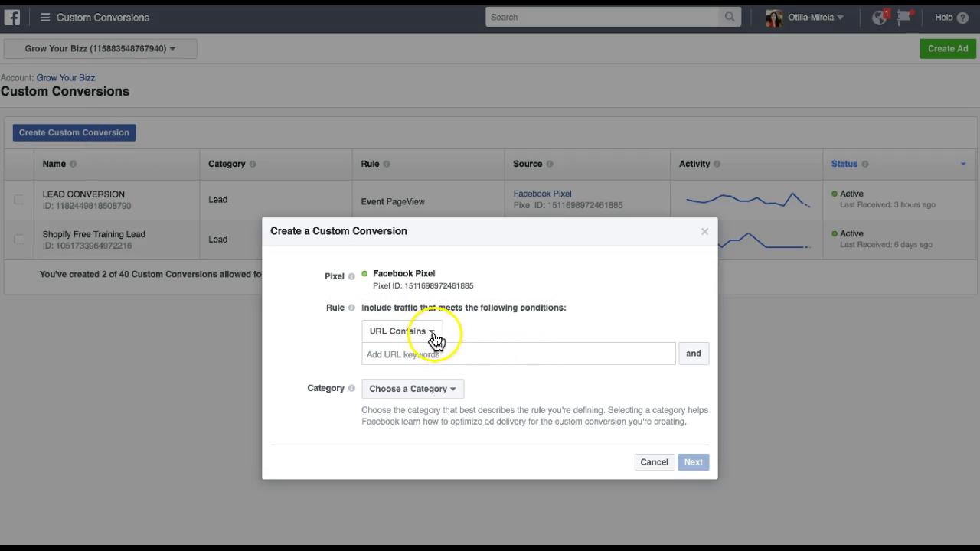
click(432, 335)
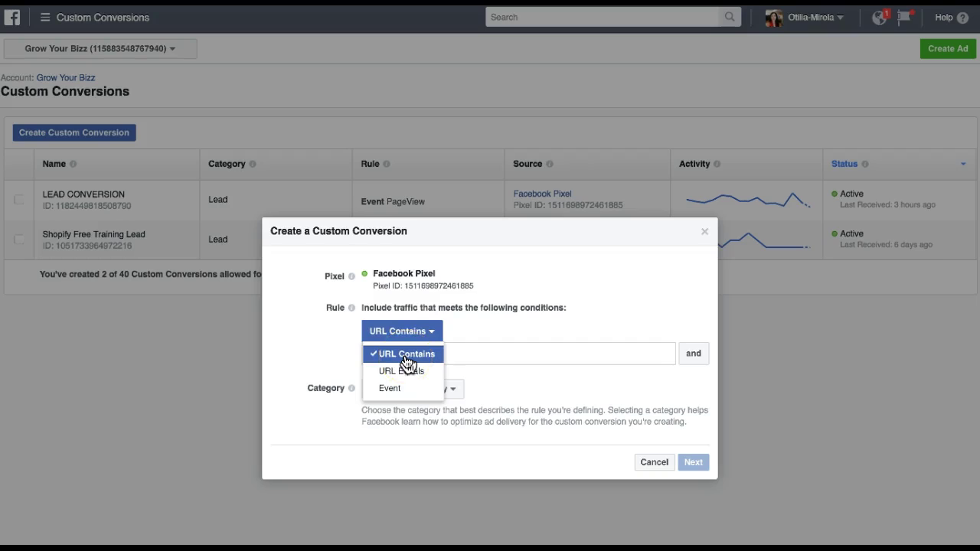
click(449, 358)
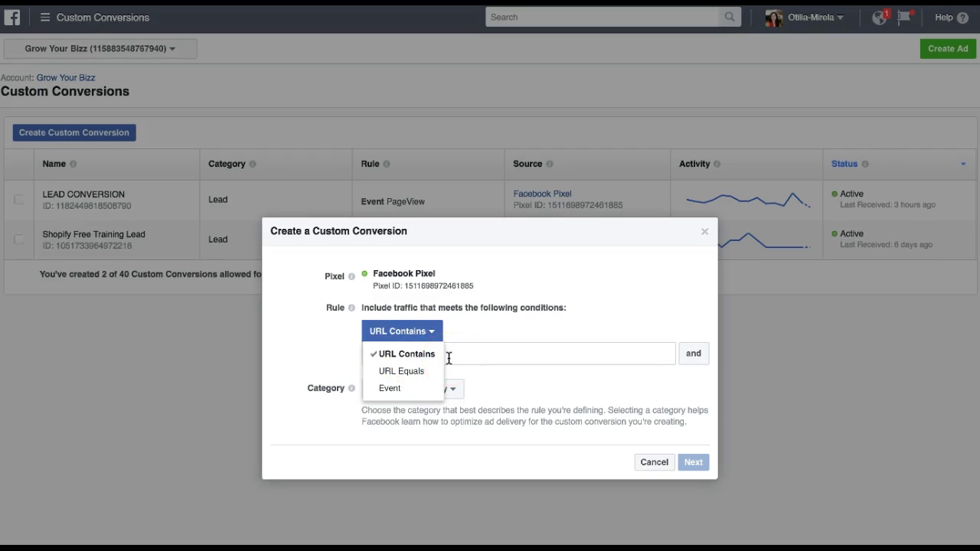
click(464, 358)
click(464, 356)
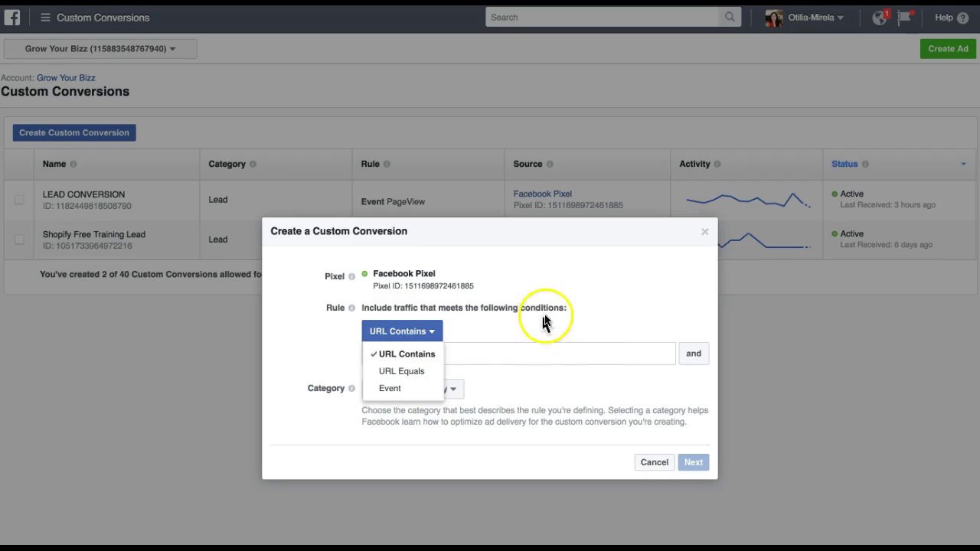
click(546, 338)
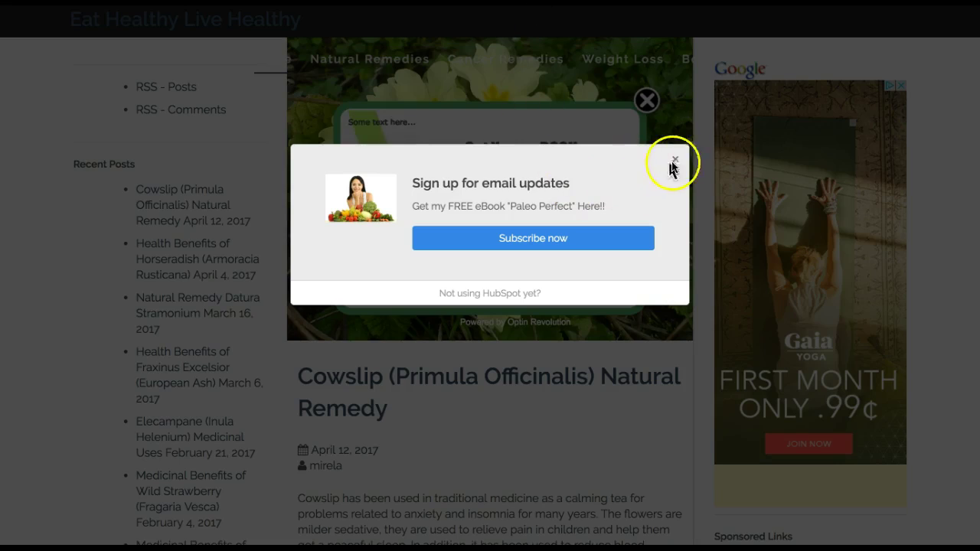
- On the Eat Healthy Live Healthy website, dismiss both sign-up pop-ups and look over the home page down to the Cowslip post
click(679, 160)
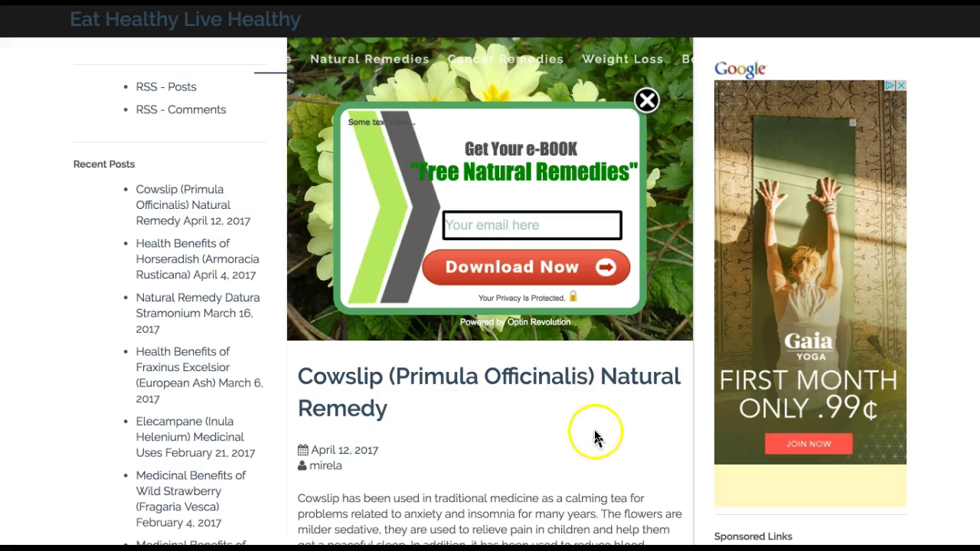
scroll(591, 432, up, 1)
scroll(588, 436, up, 5)
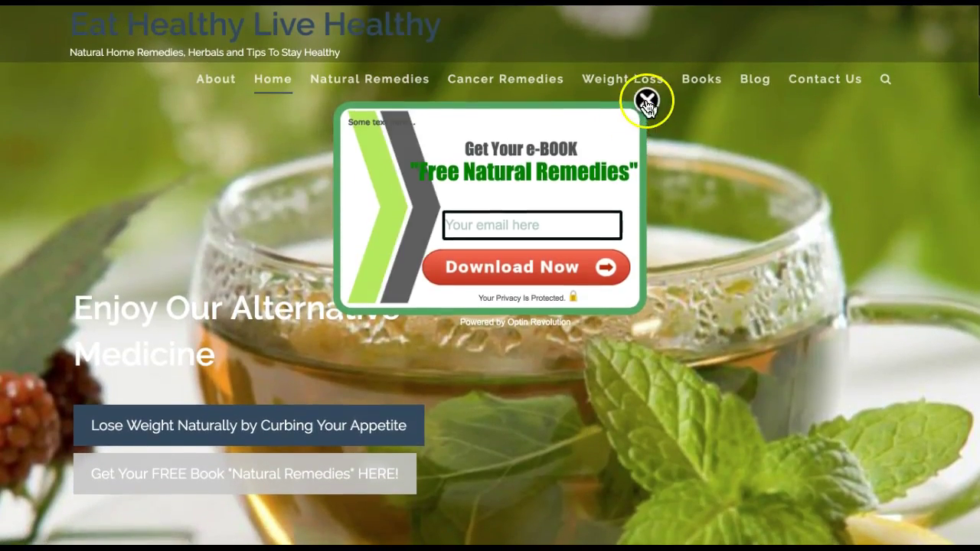
click(646, 101)
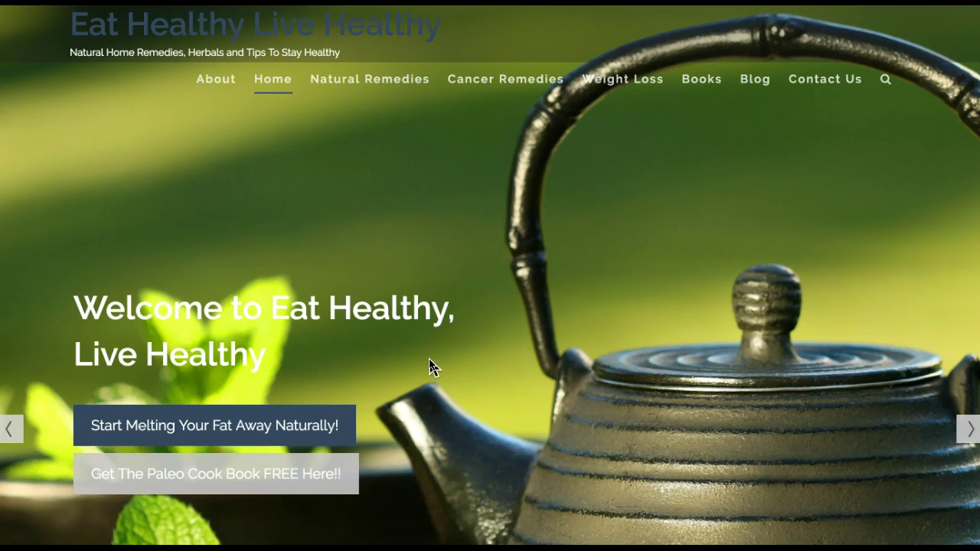
scroll(428, 358, down, 3)
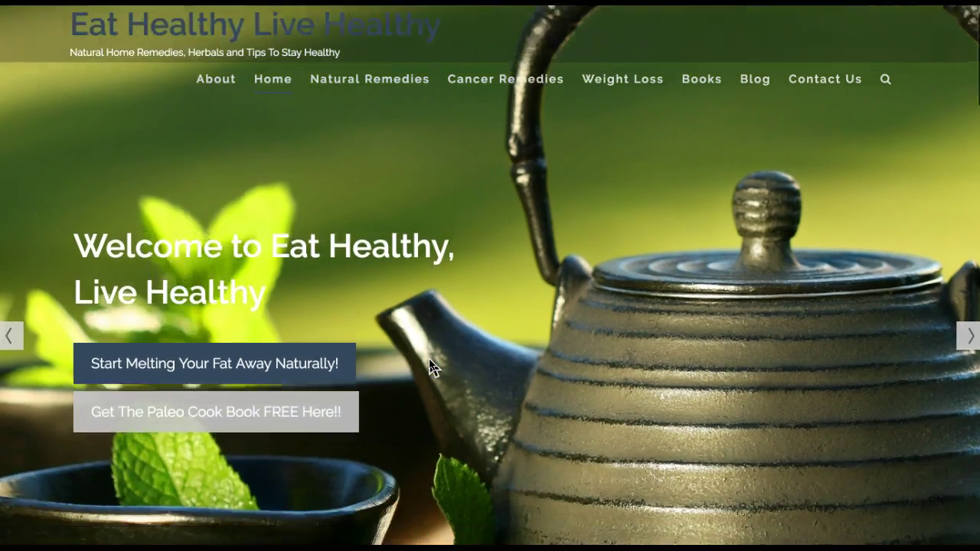
scroll(429, 359, down, 5)
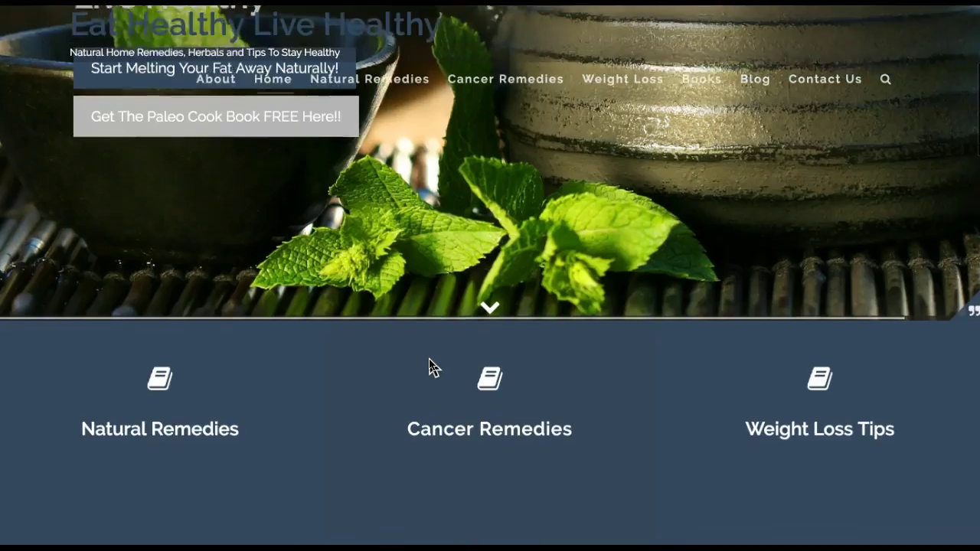
scroll(429, 359, down, 6)
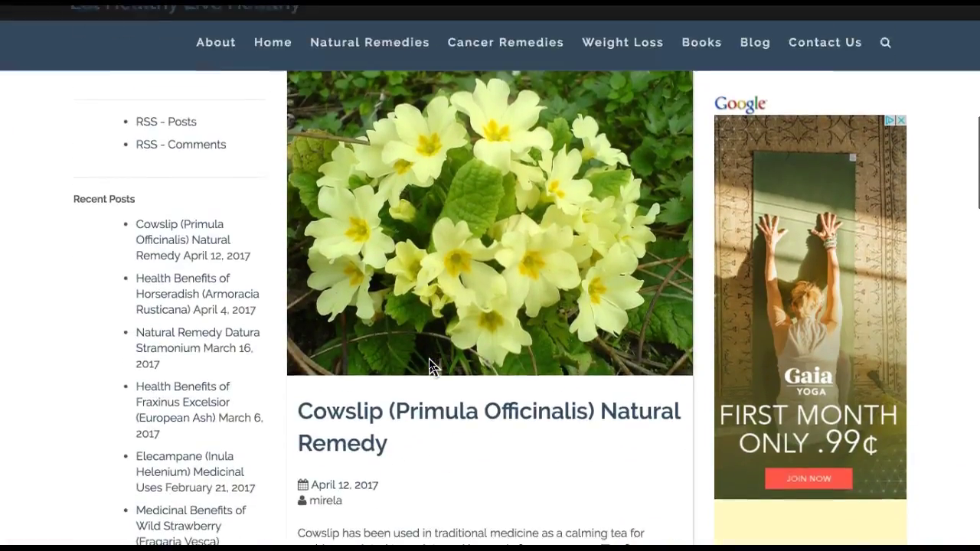
scroll(428, 358, down, 1)
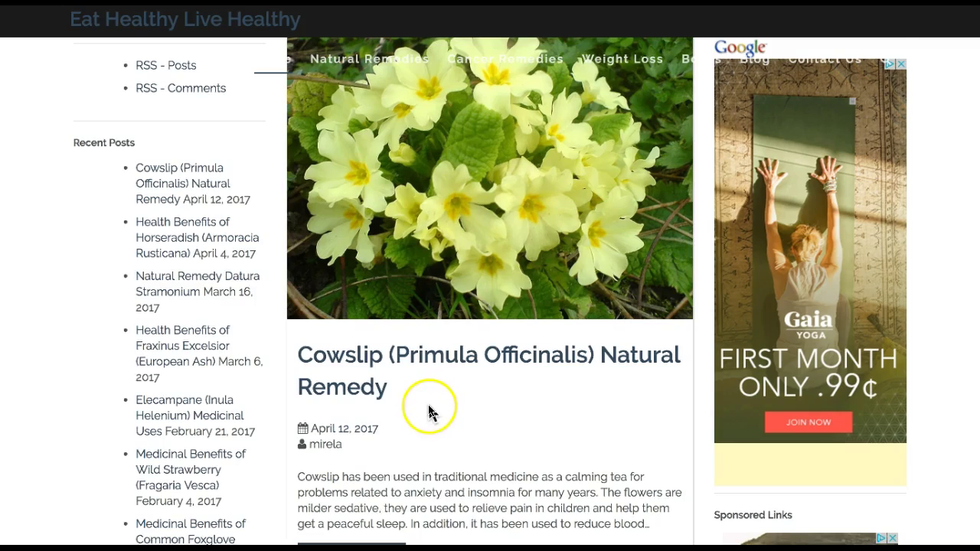
scroll(431, 411, down, 3)
scroll(431, 410, up, 1)
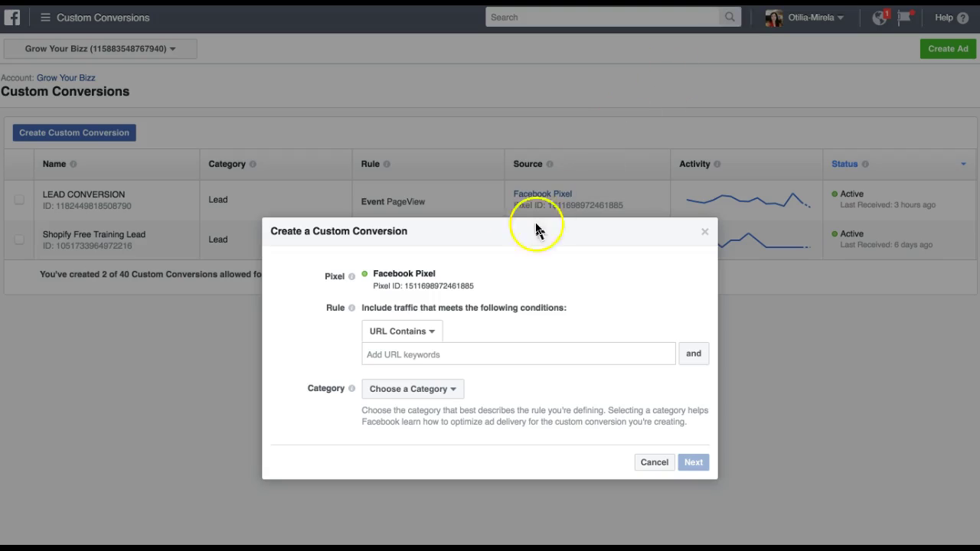
- Add "Natural Remedy" as the URL keyword in the new custom conversion's rule
click(401, 355)
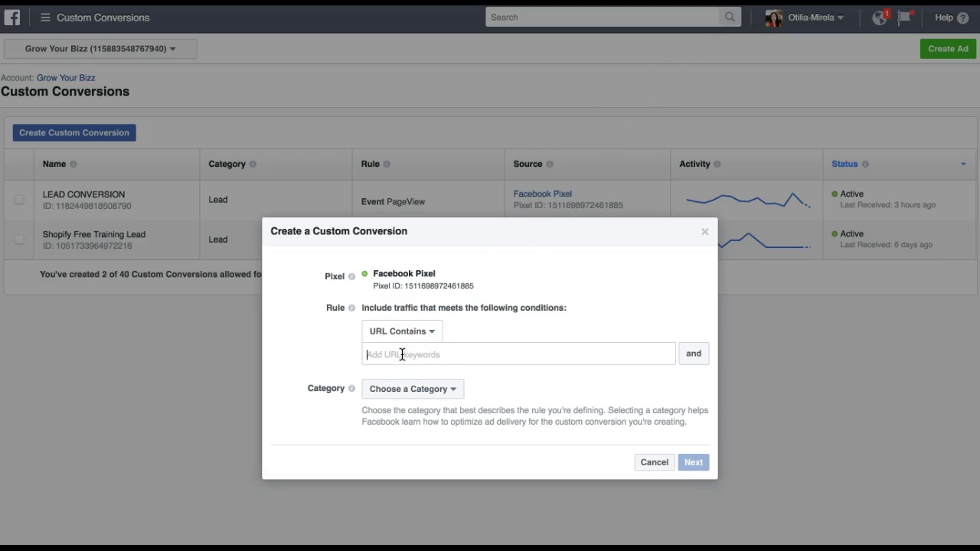
text(Natural Remedy)
key(Return)
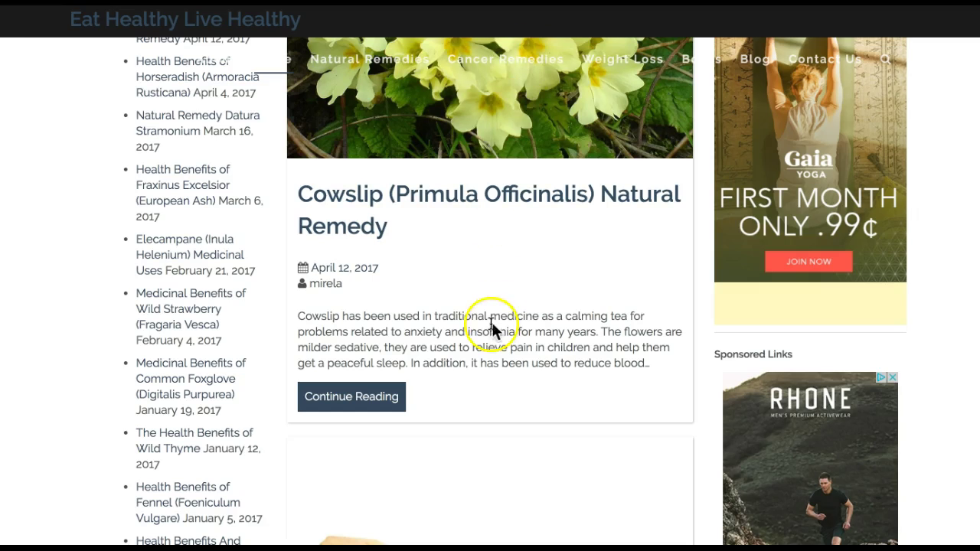
- Read the post titles on the Eat Healthy Live Healthy website and add "Benefits" and "Medicinal" as URL keywords in the conversion rule
scroll(497, 420, down, 1)
scroll(497, 420, down, 5)
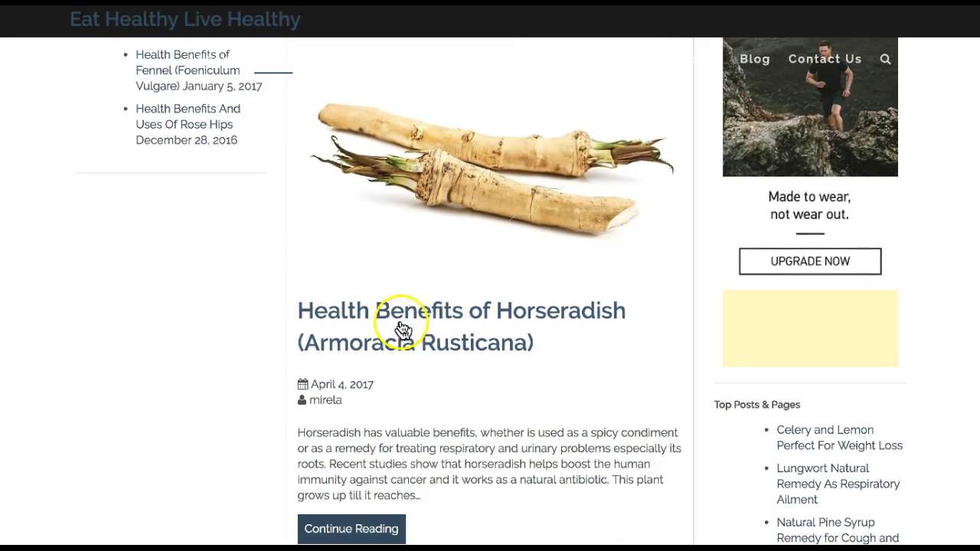
scroll(490, 365, down, 6)
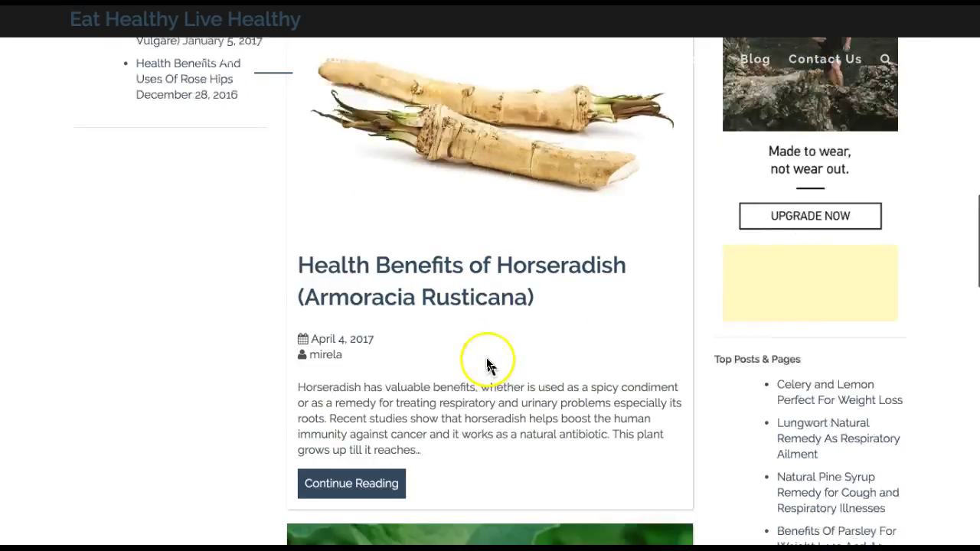
scroll(490, 365, down, 10)
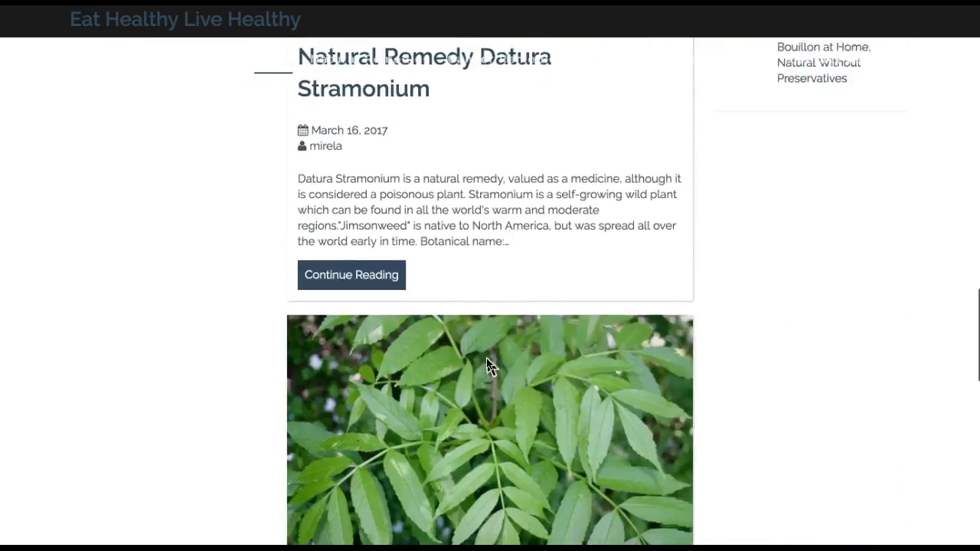
scroll(487, 358, down, 9)
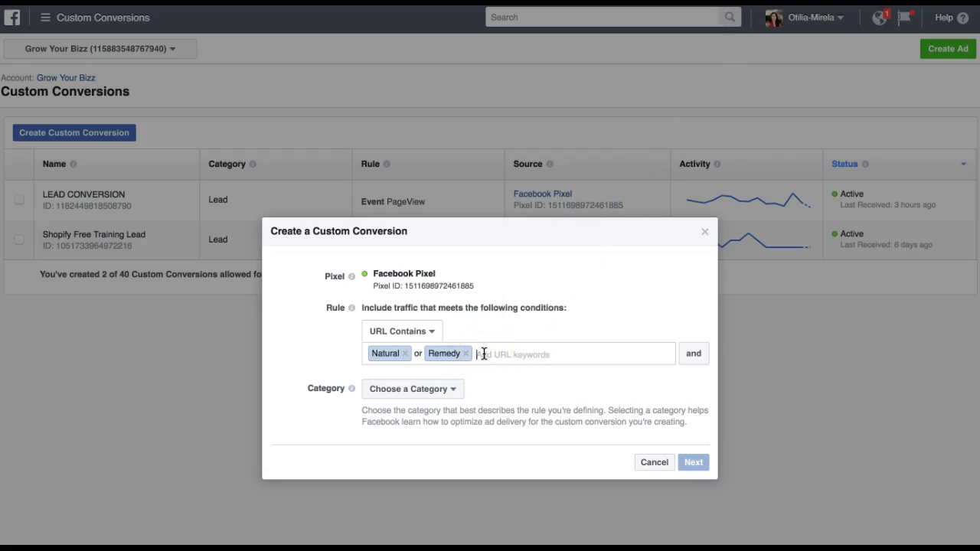
text(Benefits)
key(Return)
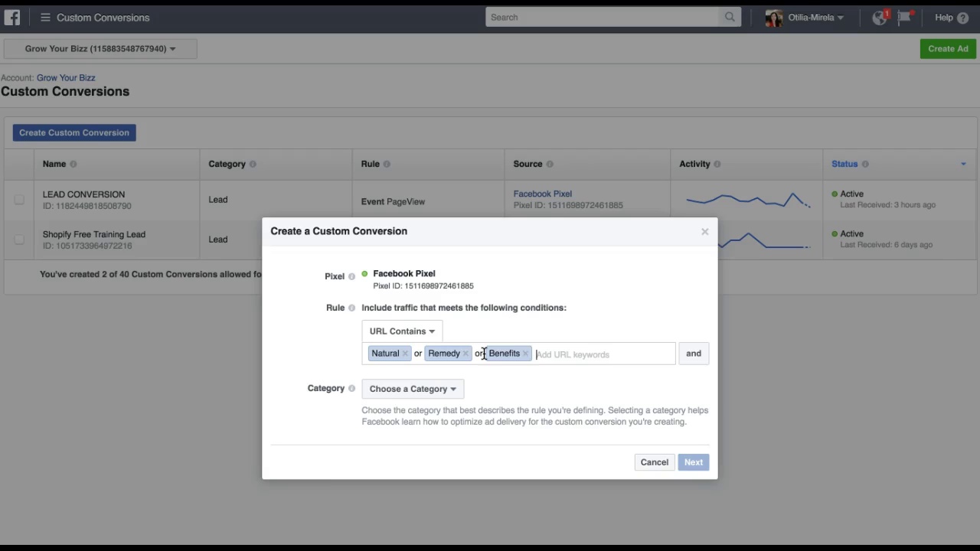
text(Medicinal)
key(Return)
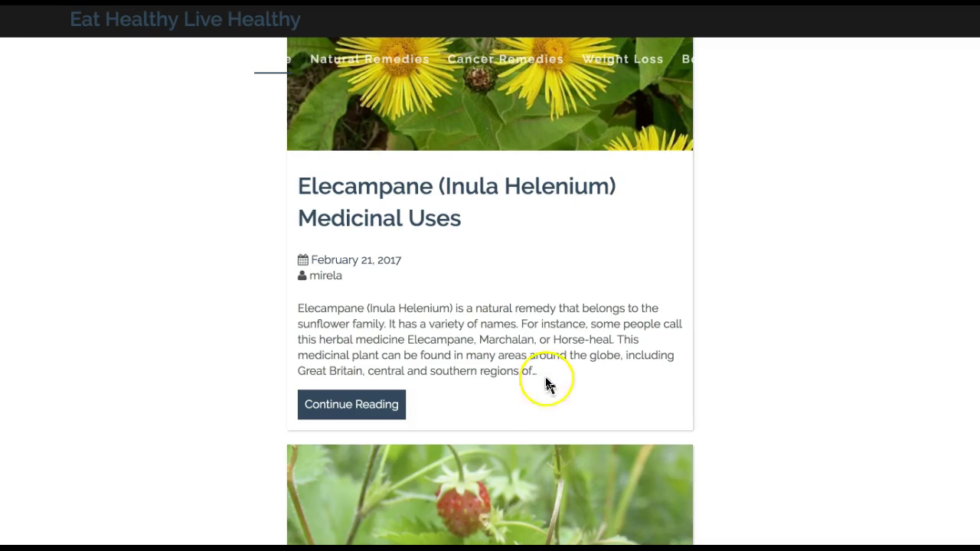
- Check the remaining post titles down to the Rose Hips article and add "Health" as another URL keyword in the rule
scroll(520, 420, down, 5)
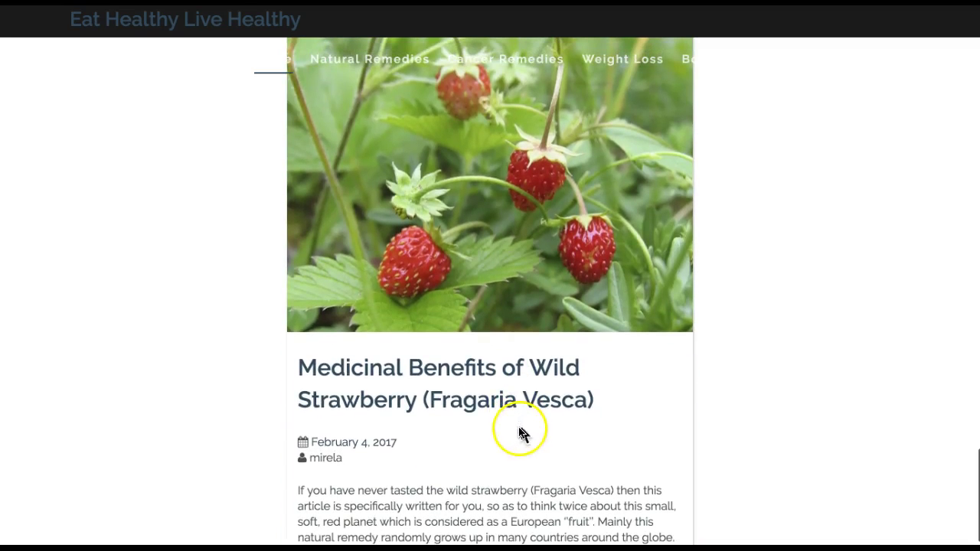
scroll(506, 432, down, 1)
scroll(505, 433, down, 6)
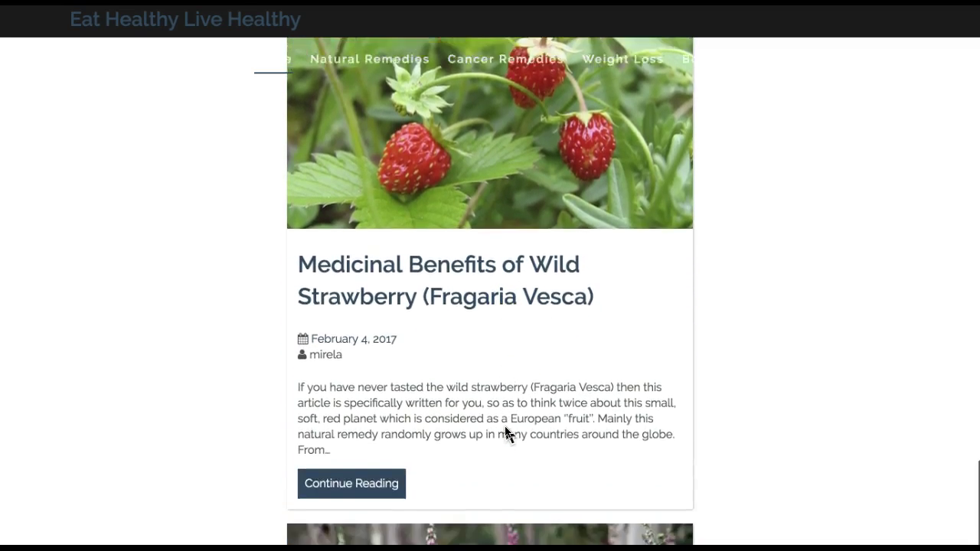
scroll(505, 434, down, 10)
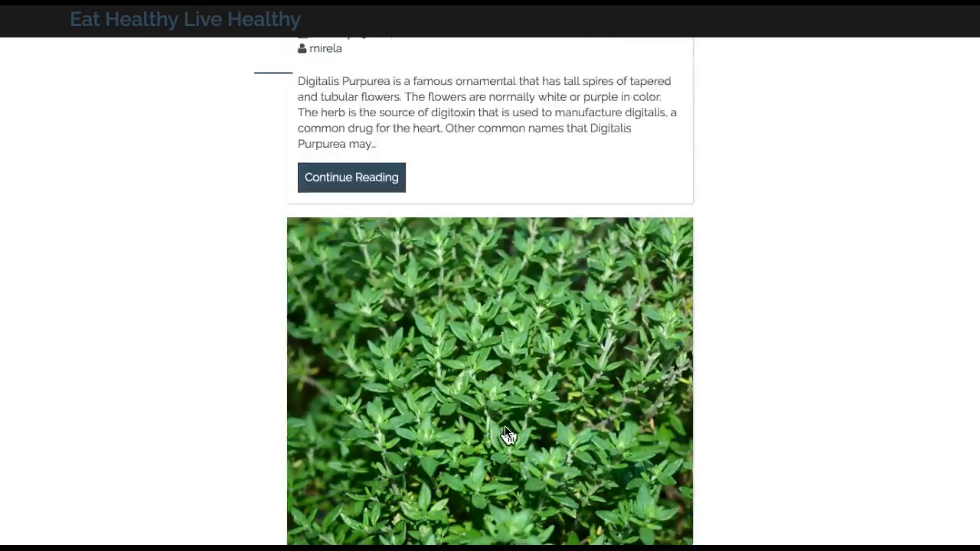
scroll(506, 434, down, 10)
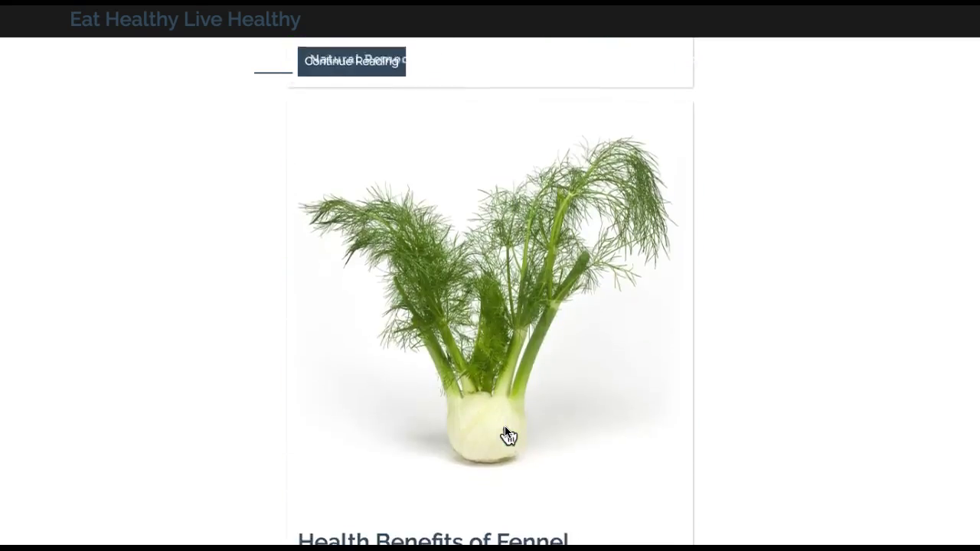
scroll(507, 434, down, 3)
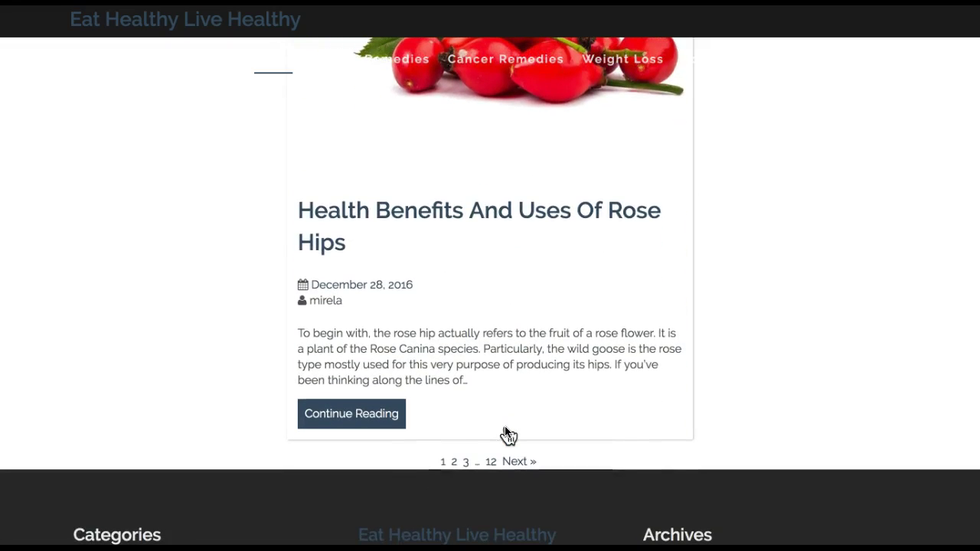
scroll(506, 434, up, 8)
click(485, 394)
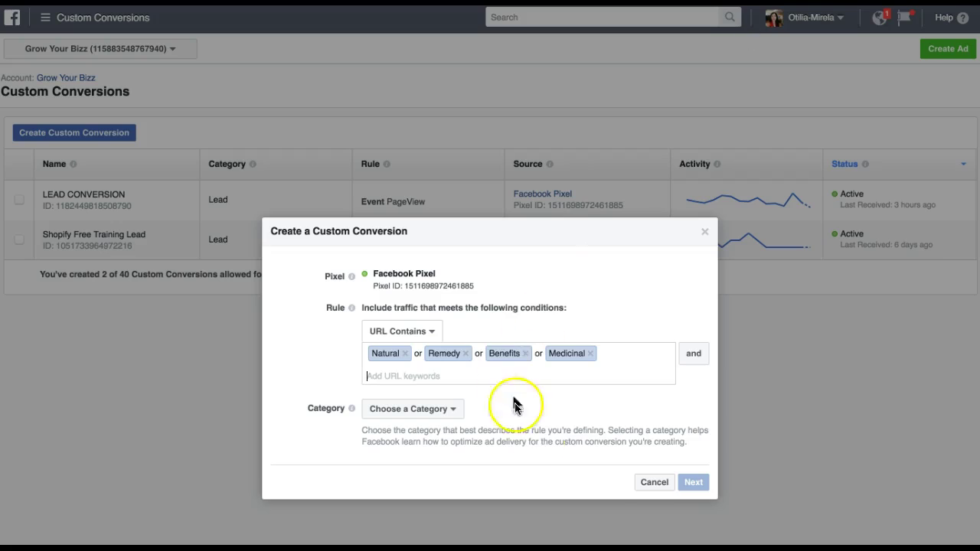
click(606, 357)
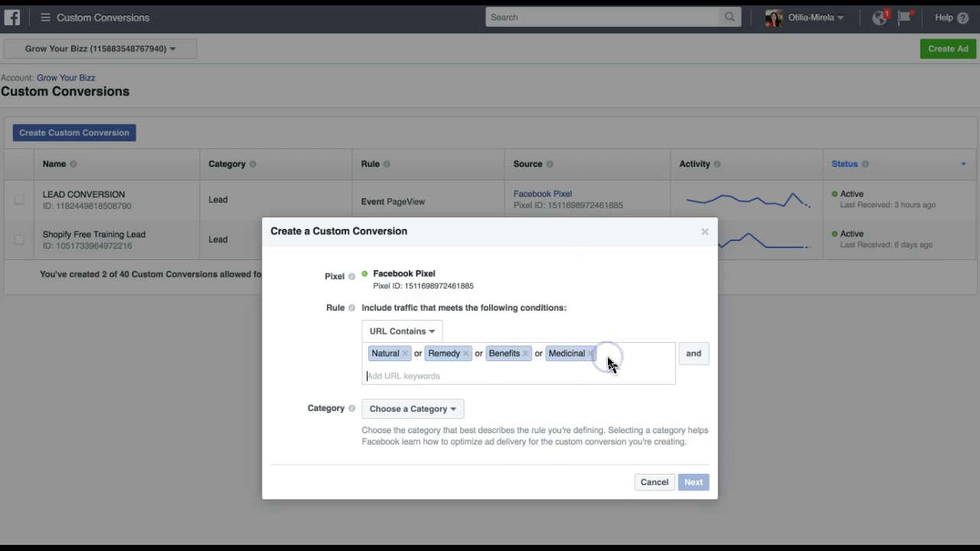
text(Health)
key(Return)
- Set the custom conversion's category to View Content and review the other category options without changing it
click(450, 409)
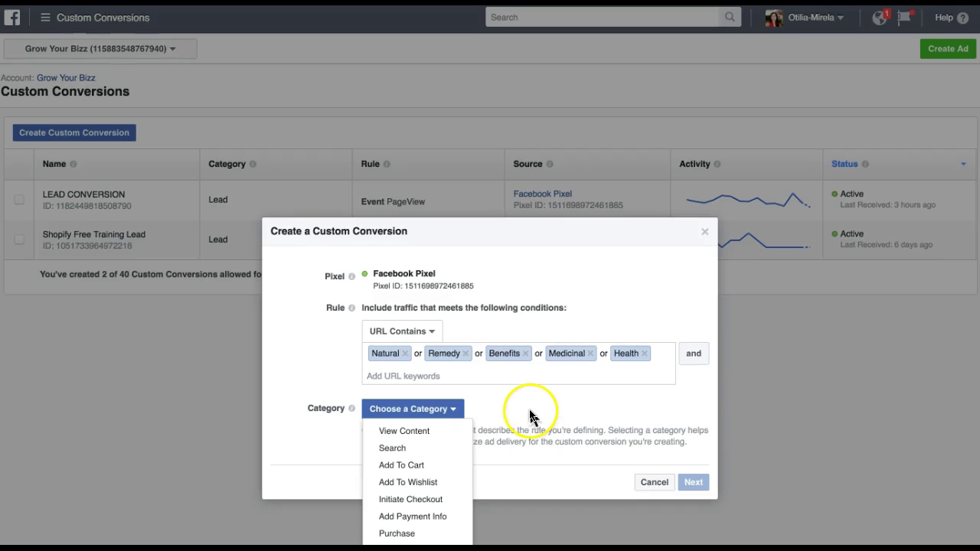
click(421, 438)
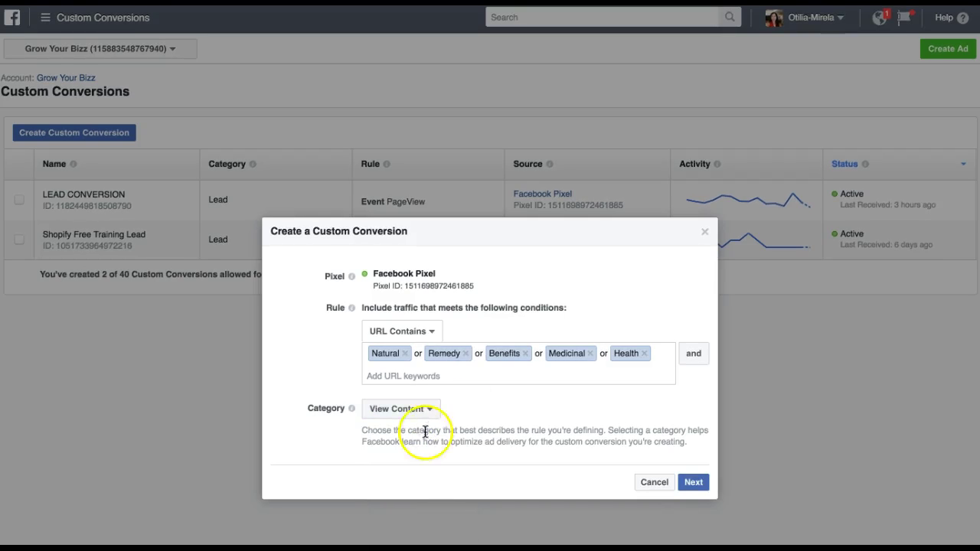
click(475, 415)
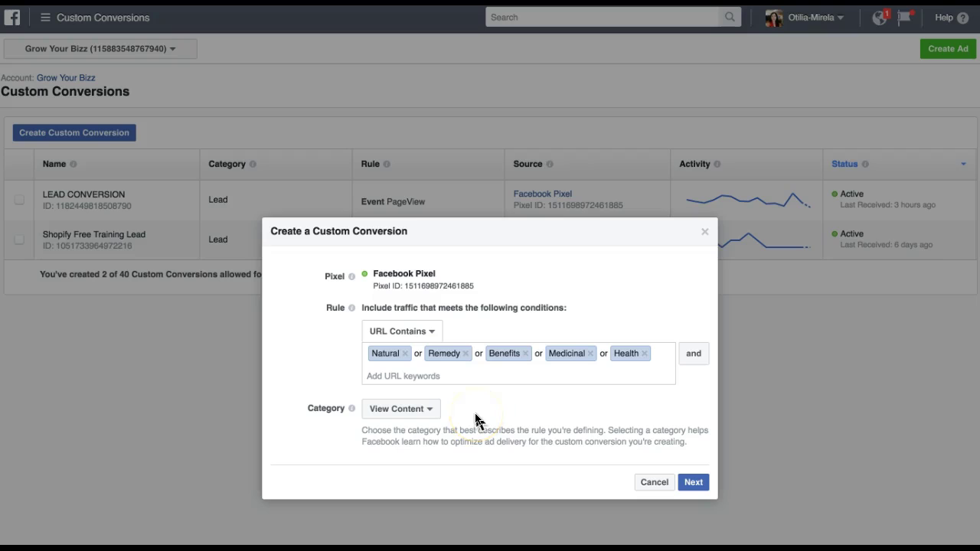
click(432, 407)
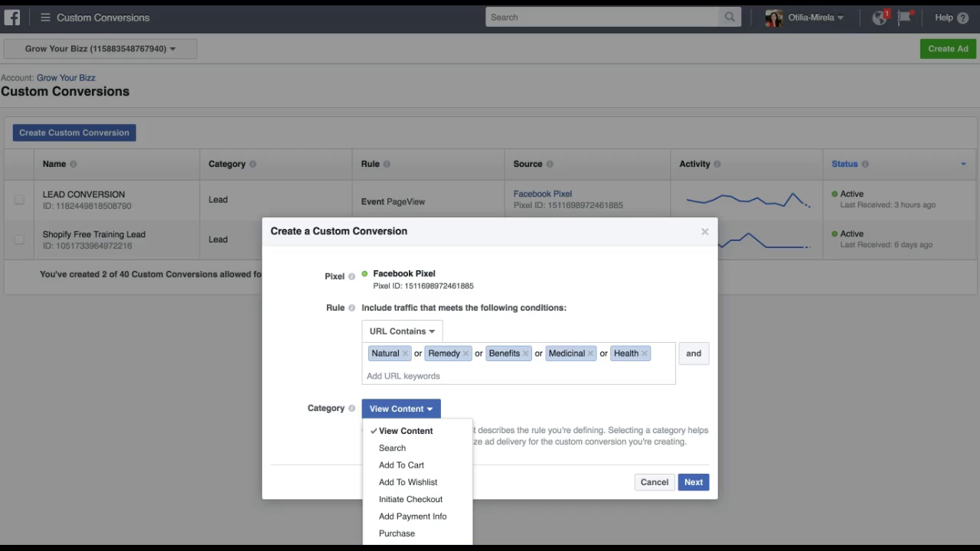
click(486, 412)
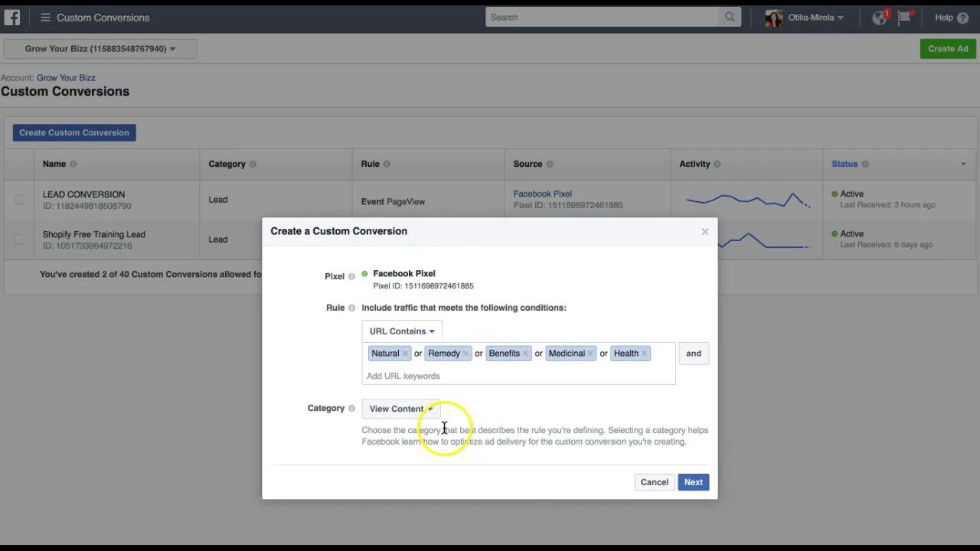
- Proceed to the naming stage and enter "Benefits Remedy Medicinal Health Natural" as the custom conversion's name
click(694, 484)
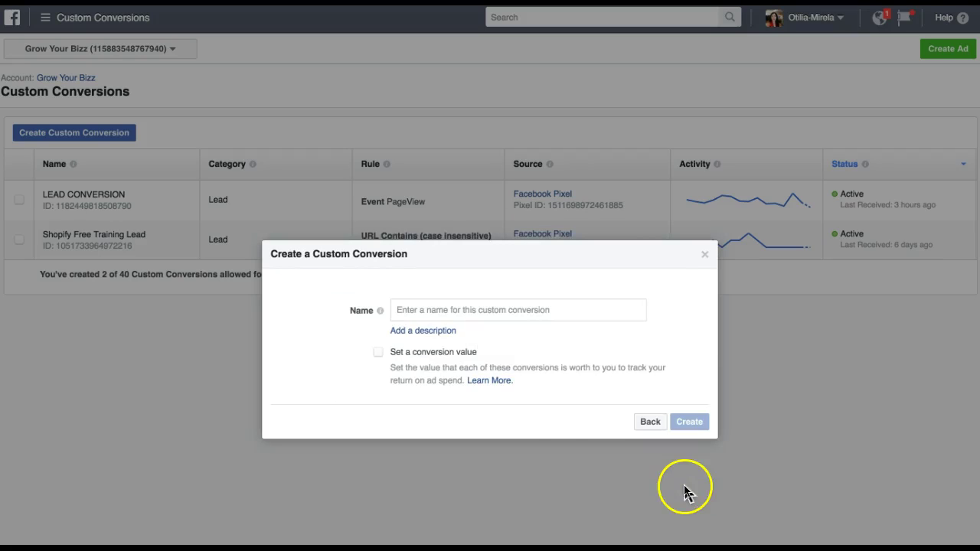
click(414, 308)
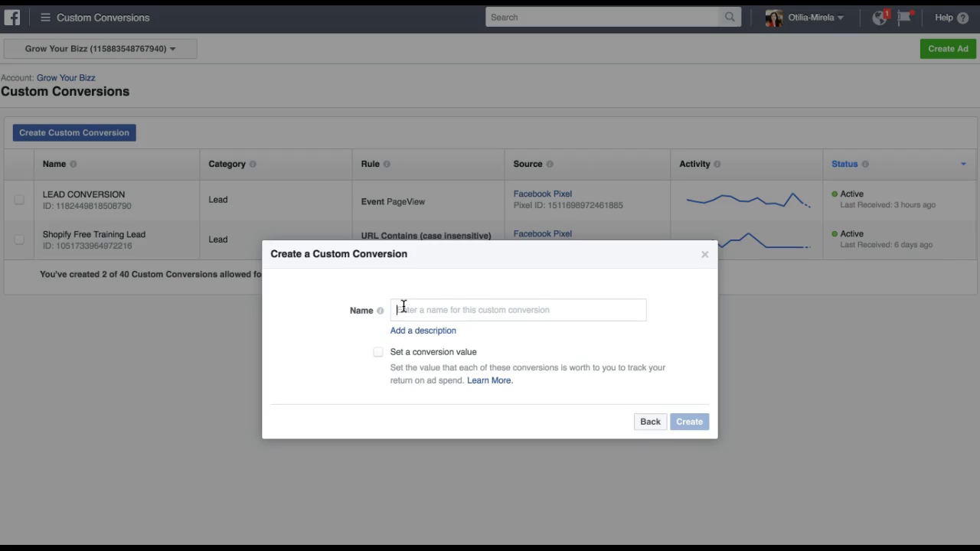
text(Benefits)
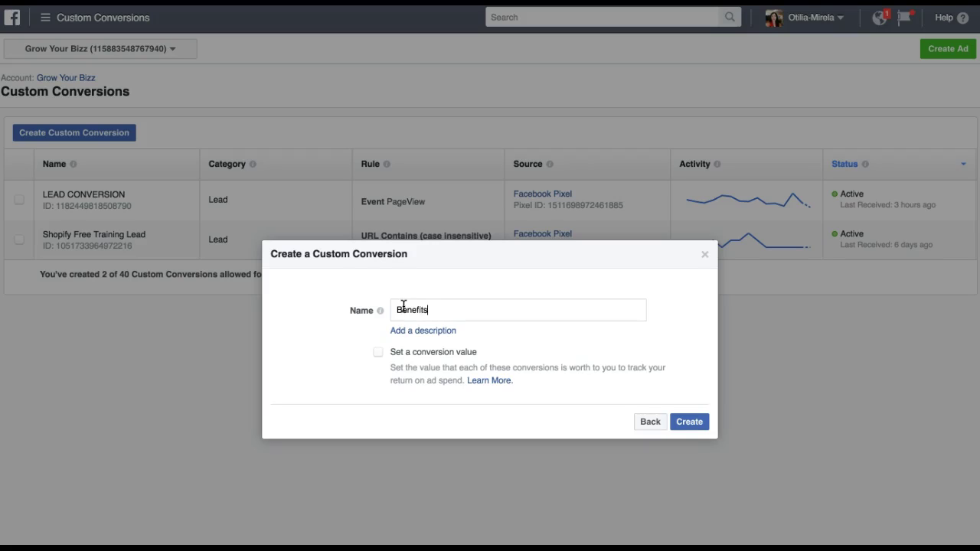
text( Remedy Medicinal)
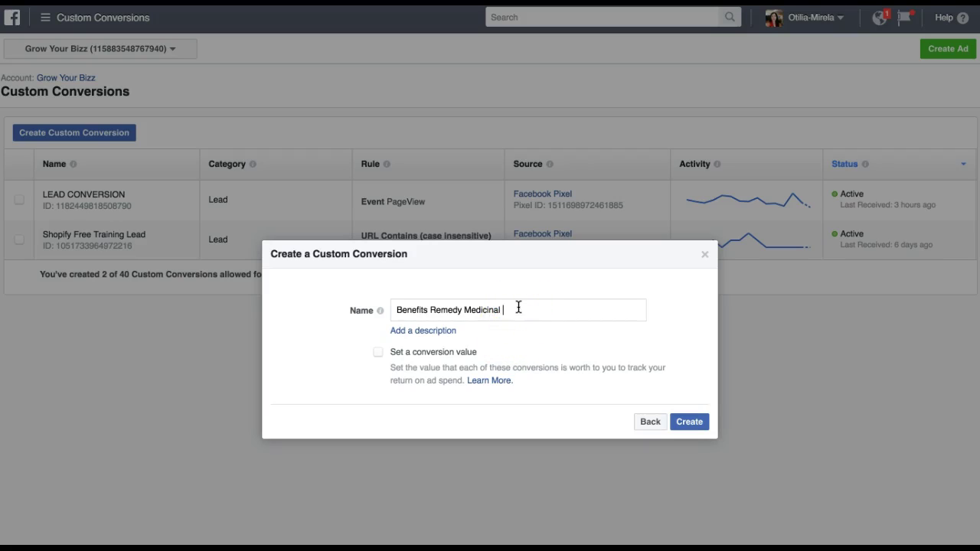
text( Health Natural)
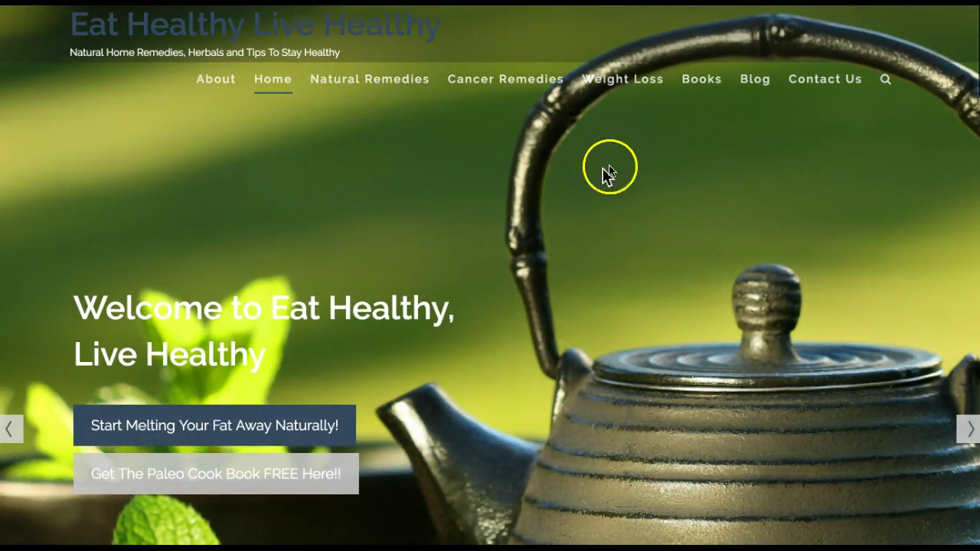
- Complete the name with the shortened site title "- Live Healthy", then create the custom conversion and close the confirmation
click(321, 184)
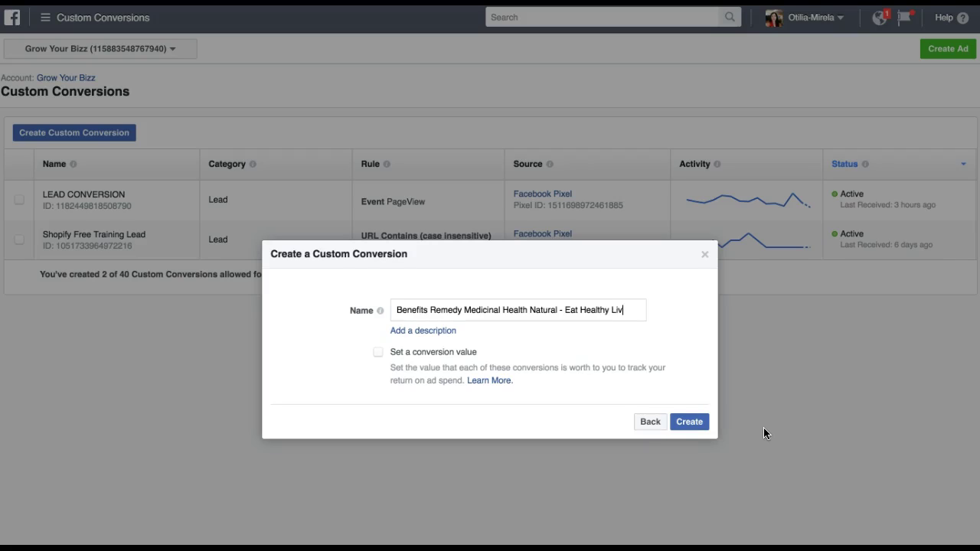
text(ealthy)
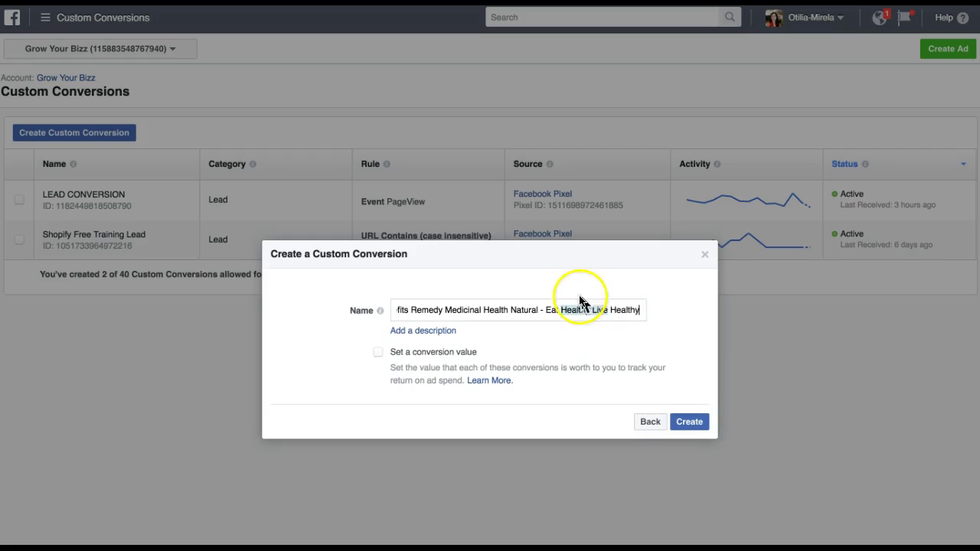
mouse_move(579, 306)
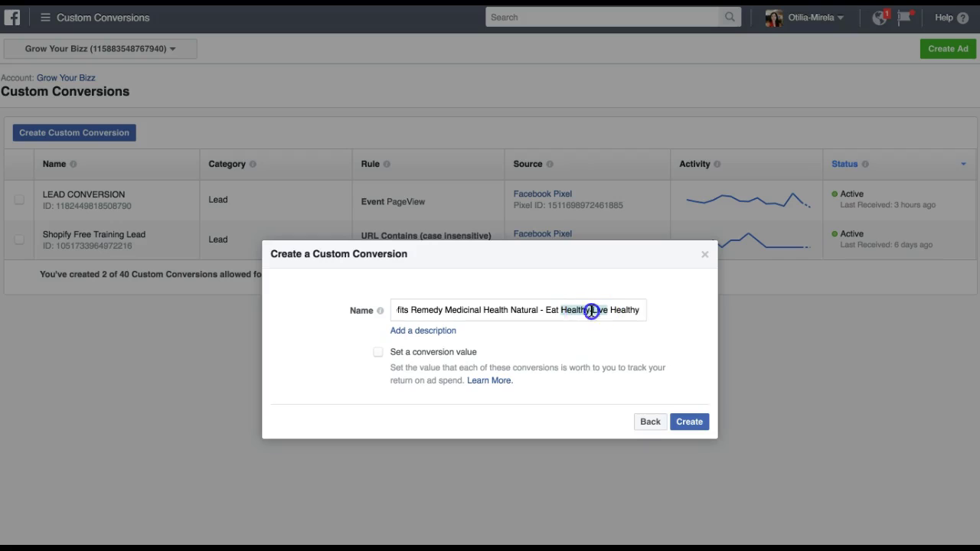
key(BackSpace)
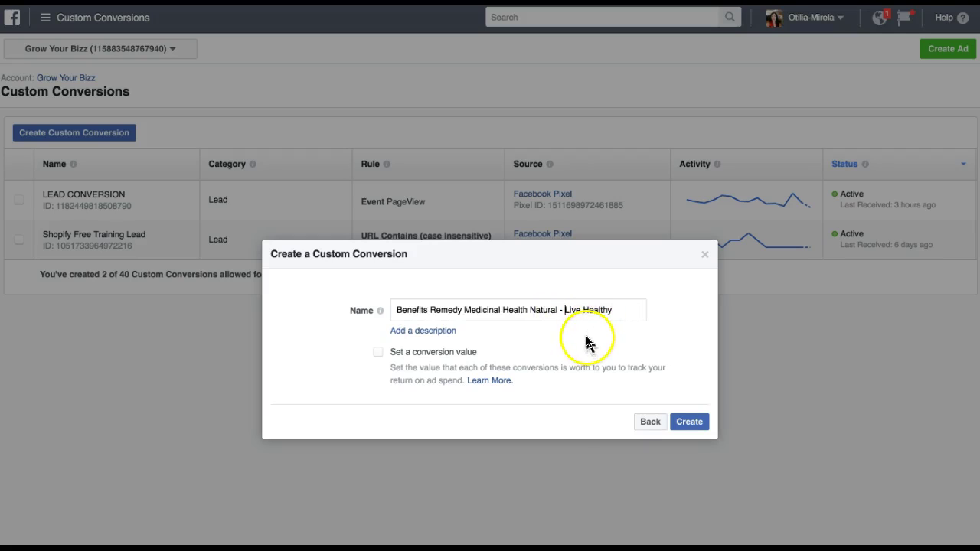
click(689, 426)
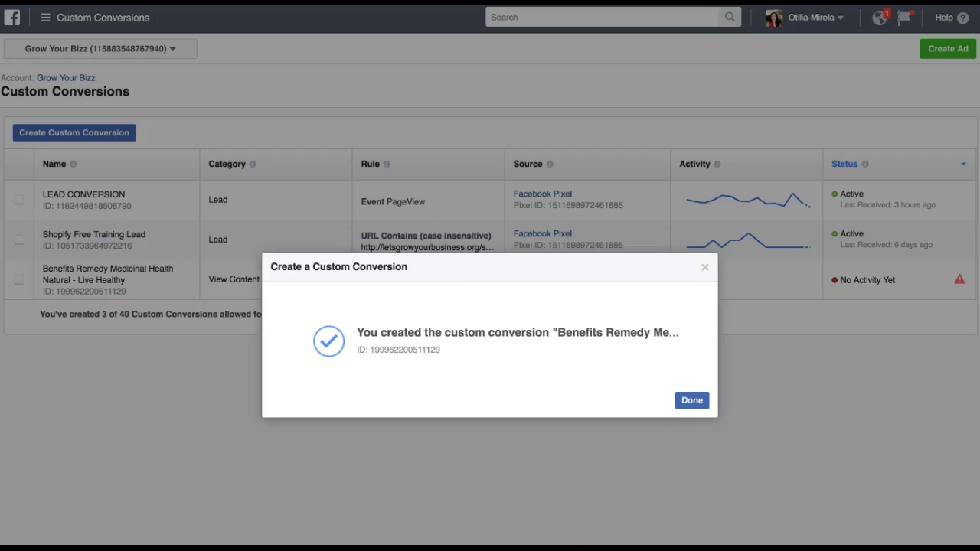
click(691, 402)
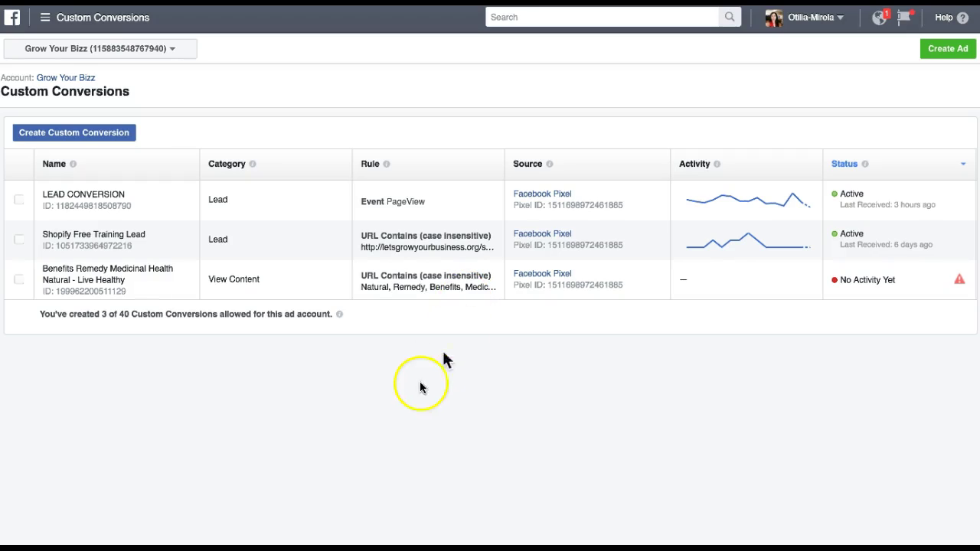
- Start another custom conversion for the Grow Your Bizz ad account
click(402, 394)
click(88, 138)
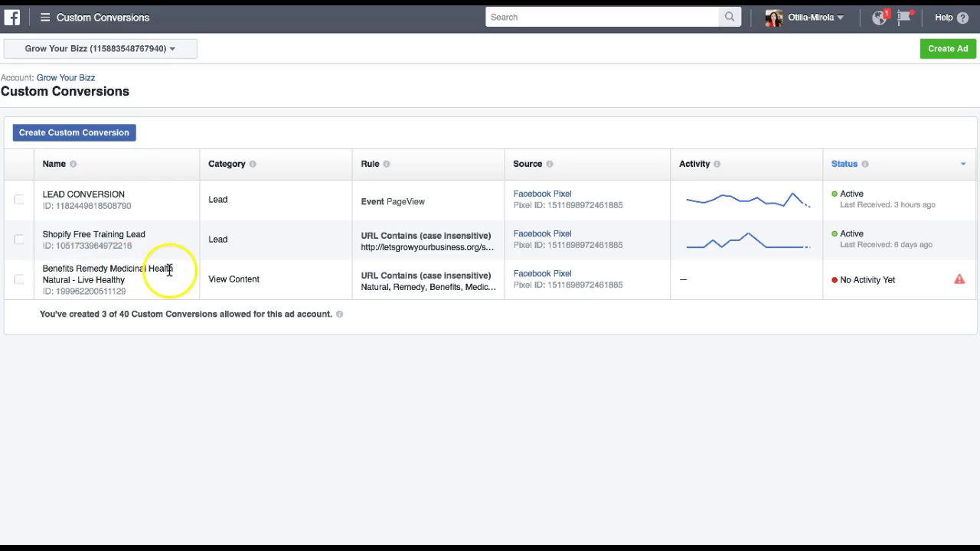
click(103, 138)
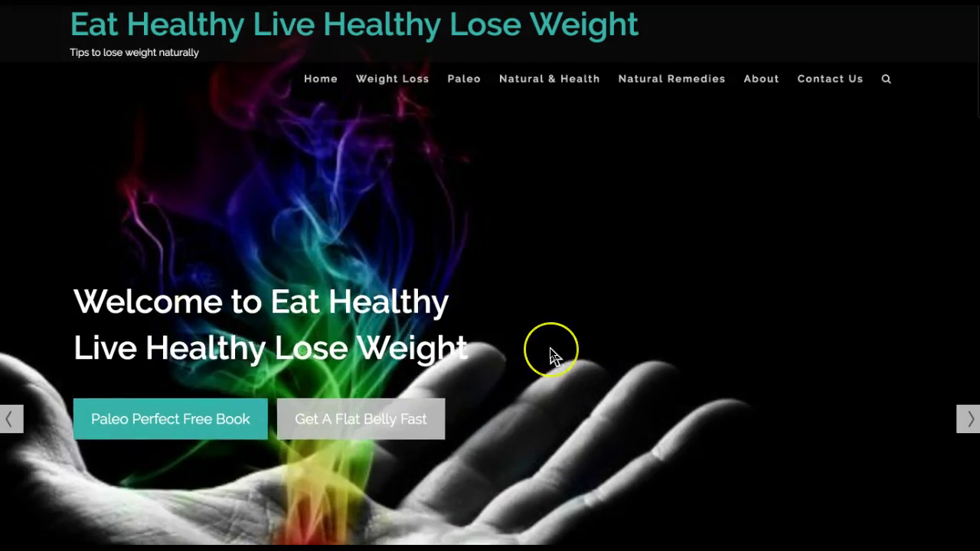
- Examine the post titles on the Eat Healthy Live Healthy Lose Weight homepage for recurring words usable as URL keywords
scroll(558, 355, down, 3)
scroll(554, 356, down, 10)
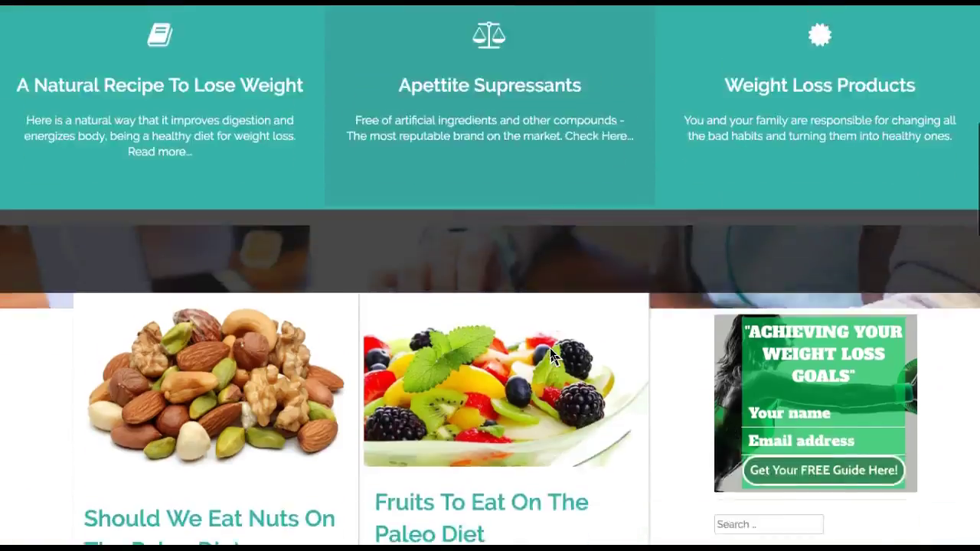
scroll(554, 357, down, 8)
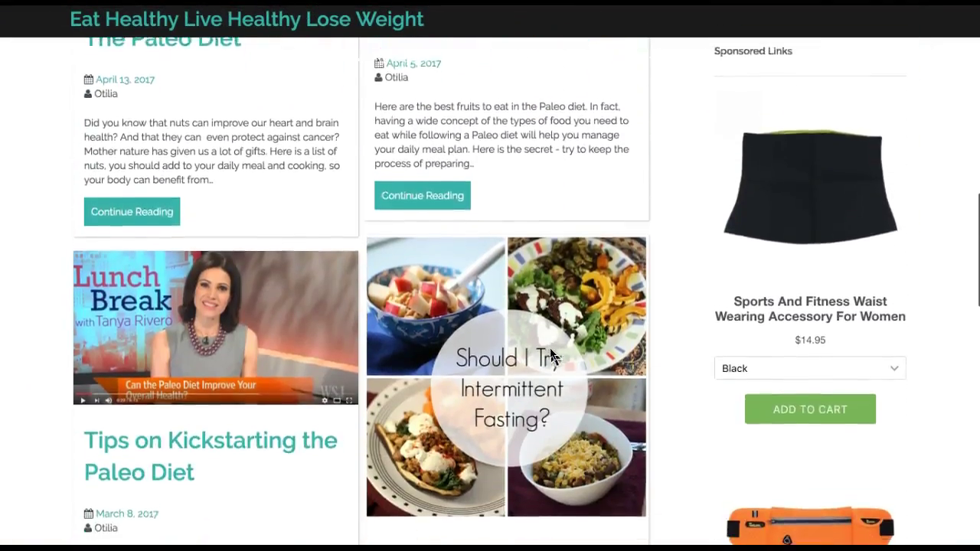
scroll(550, 349, down, 5)
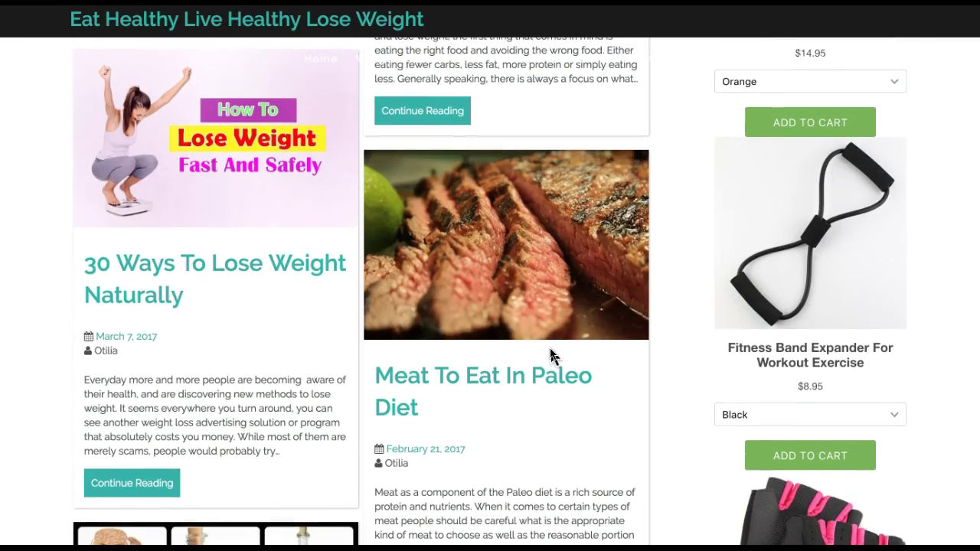
scroll(550, 351, down, 3)
scroll(553, 357, down, 6)
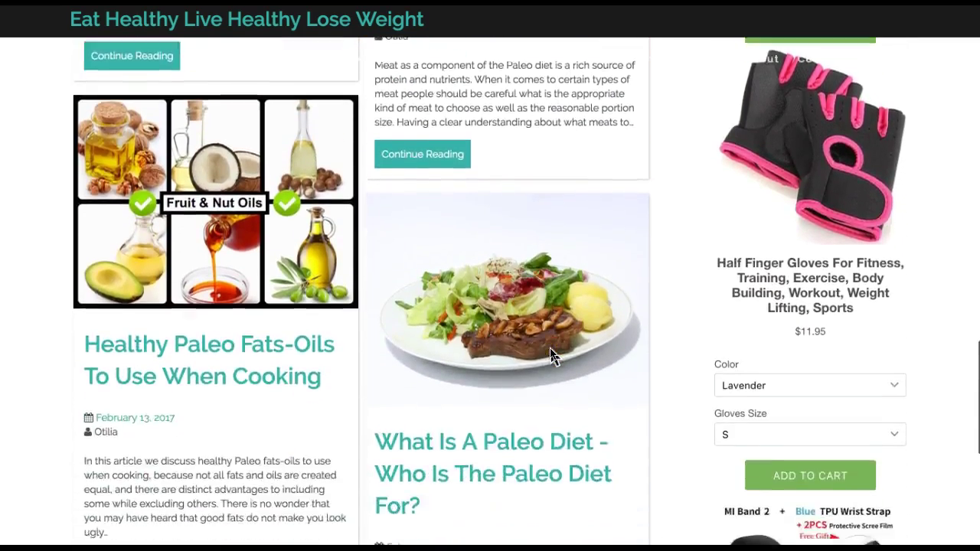
scroll(551, 356, down, 3)
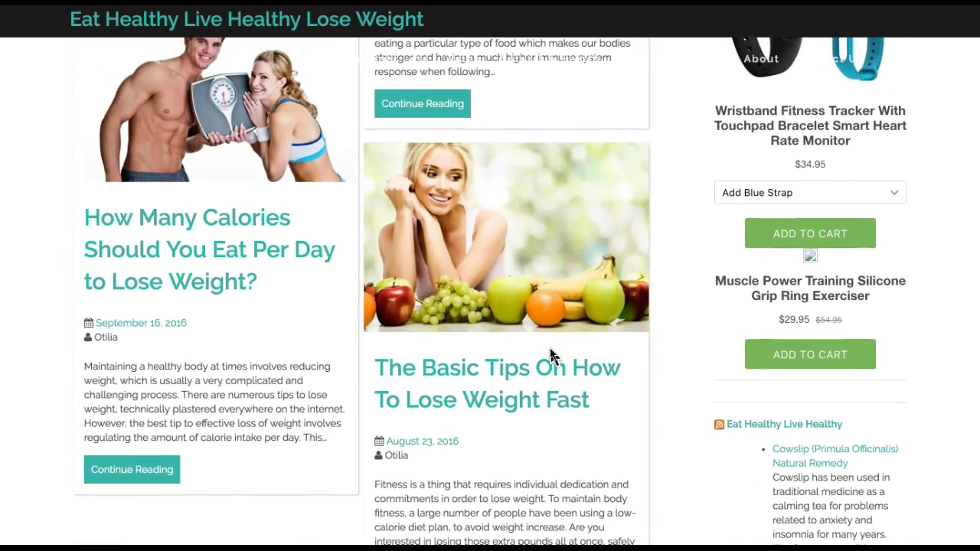
scroll(550, 350, up, 1)
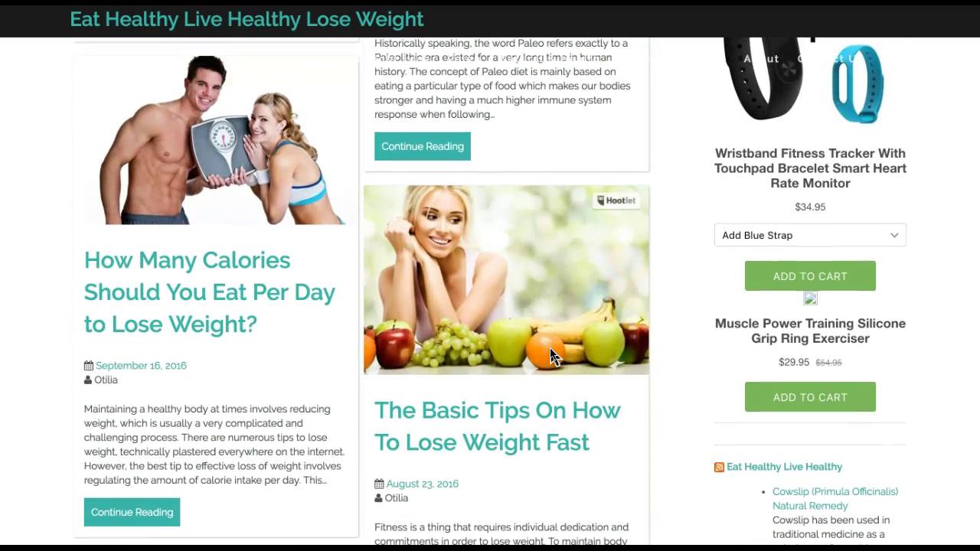
scroll(549, 347, up, 5)
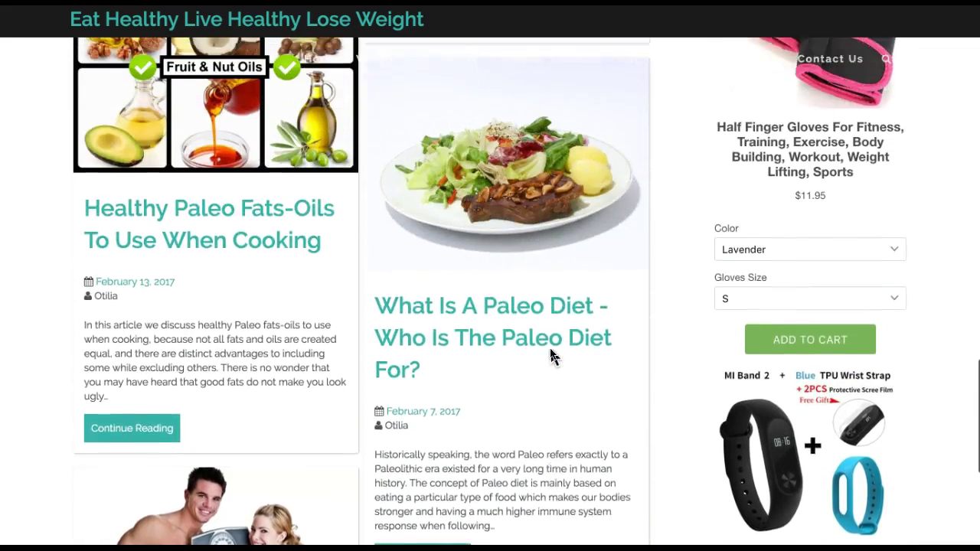
scroll(550, 347, up, 1)
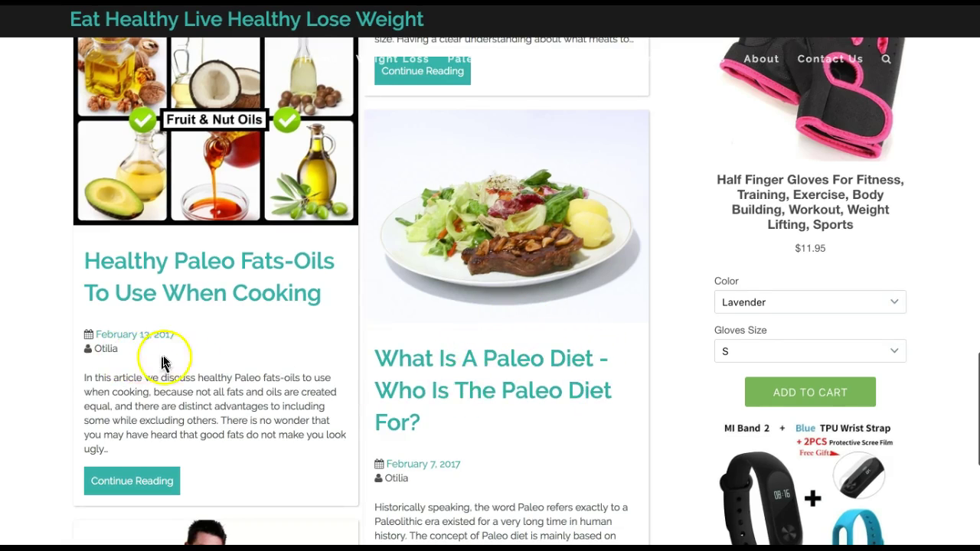
scroll(162, 360, up, 5)
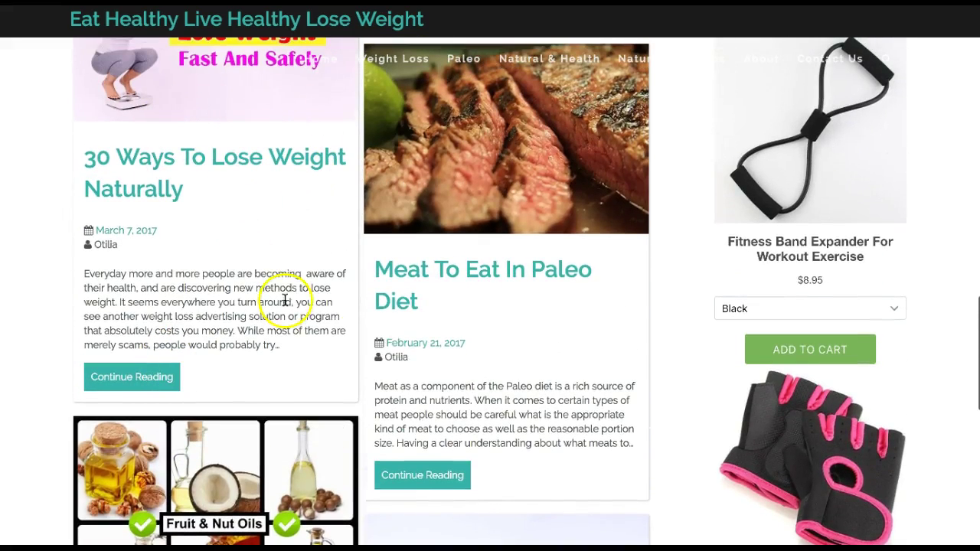
scroll(393, 341, up, 1)
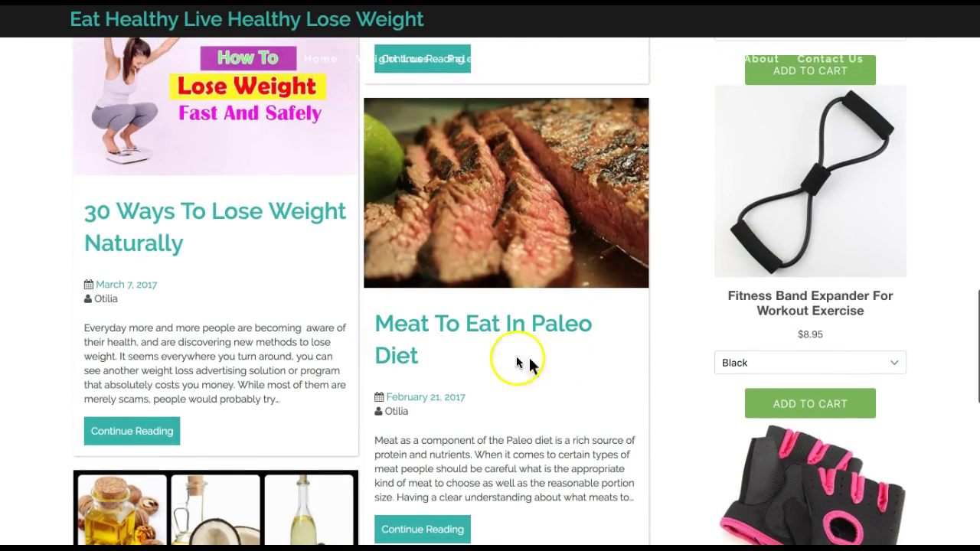
scroll(501, 362, up, 1)
scroll(501, 361, up, 5)
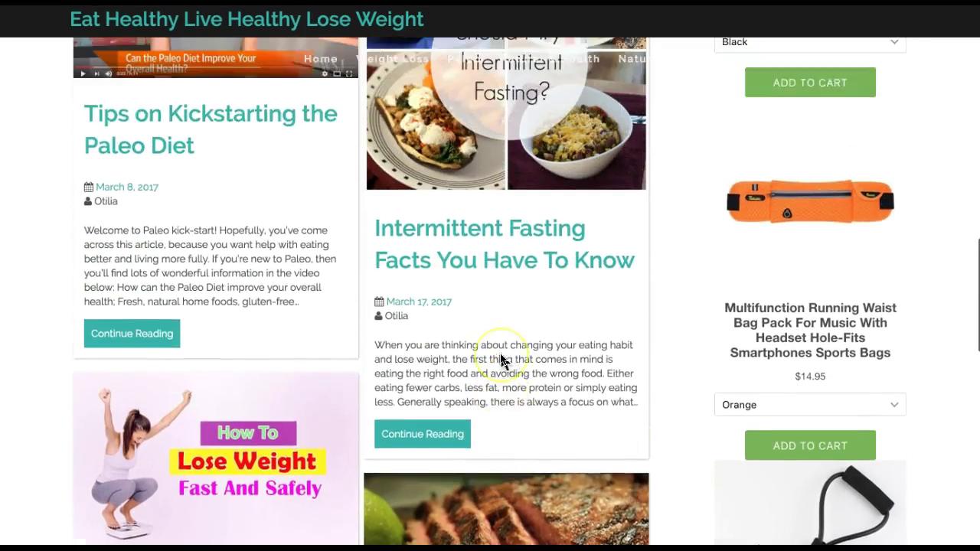
scroll(431, 435, up, 5)
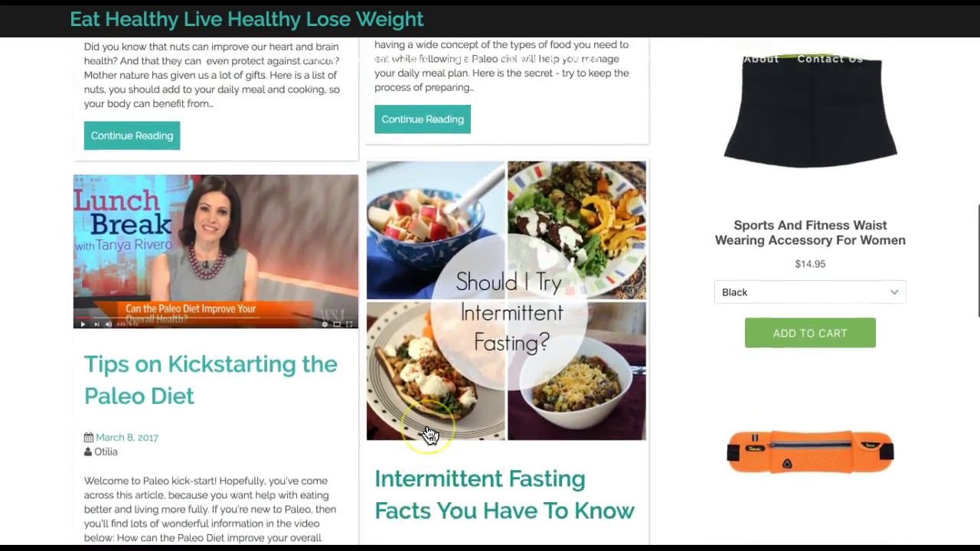
scroll(431, 435, up, 4)
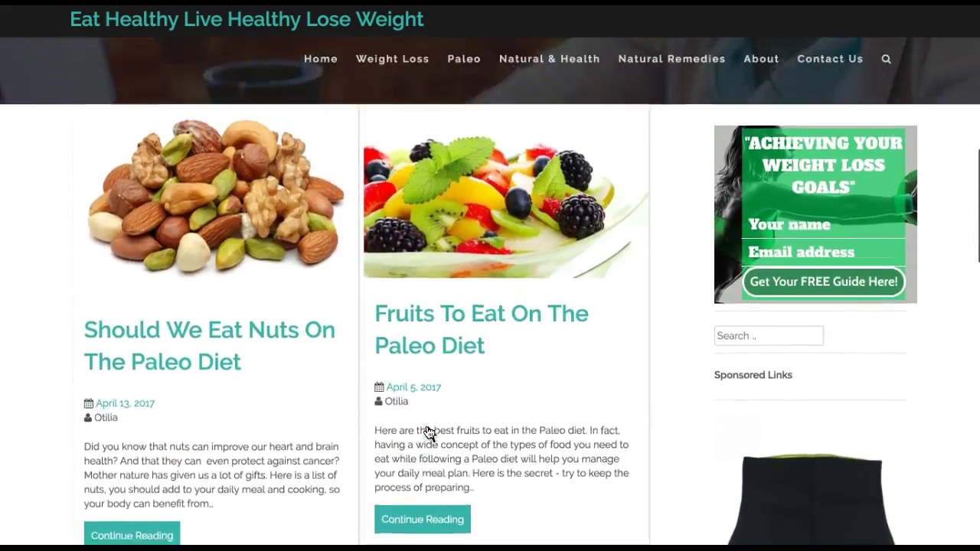
scroll(430, 435, down, 4)
scroll(429, 434, down, 10)
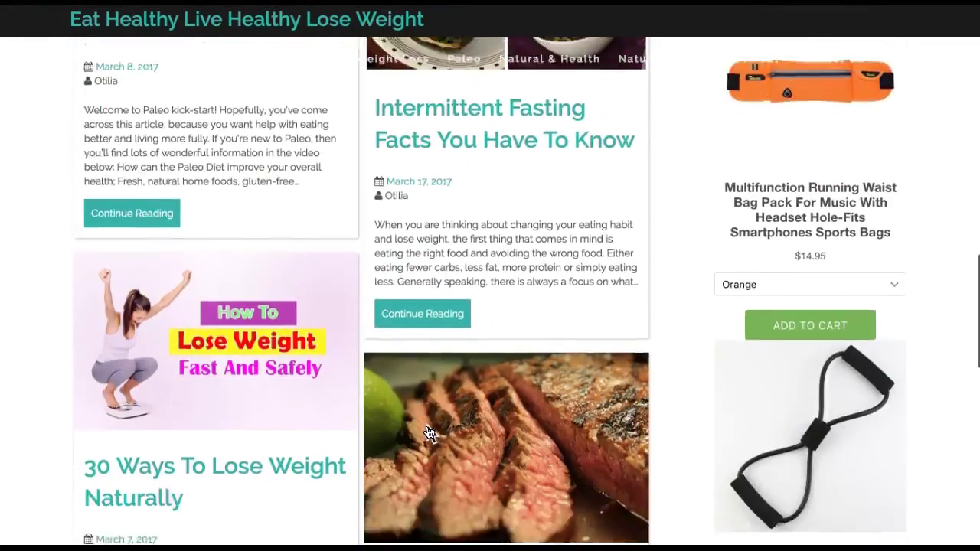
scroll(429, 434, down, 6)
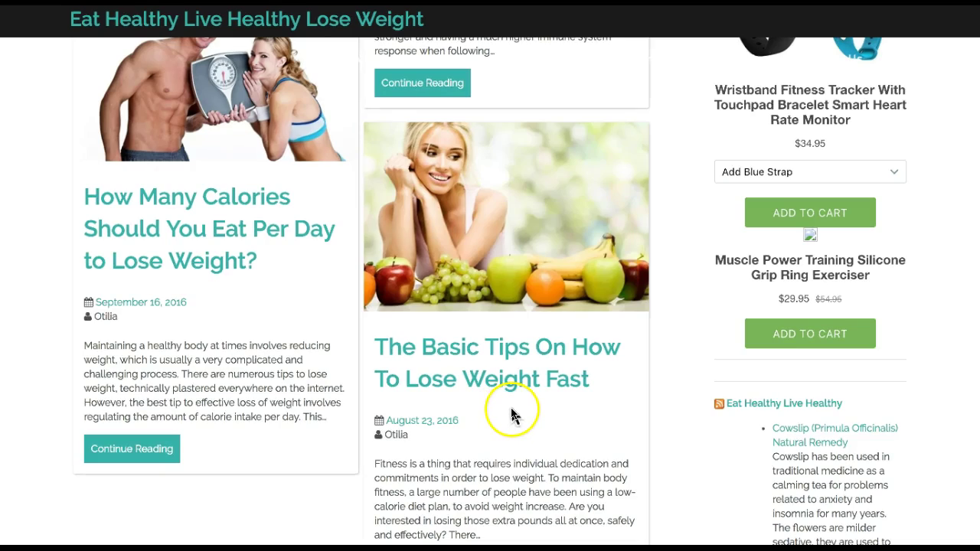
scroll(505, 417, up, 5)
scroll(506, 417, up, 10)
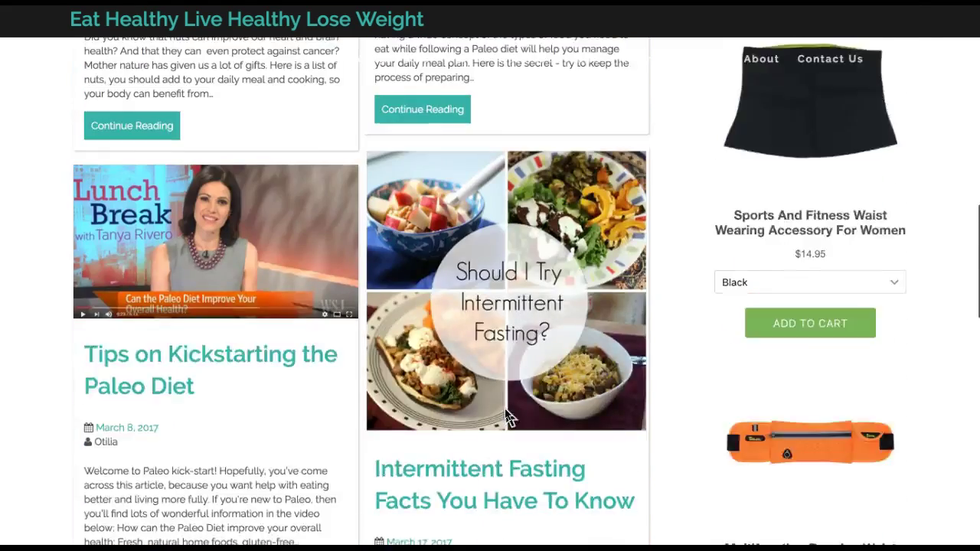
scroll(505, 417, up, 3)
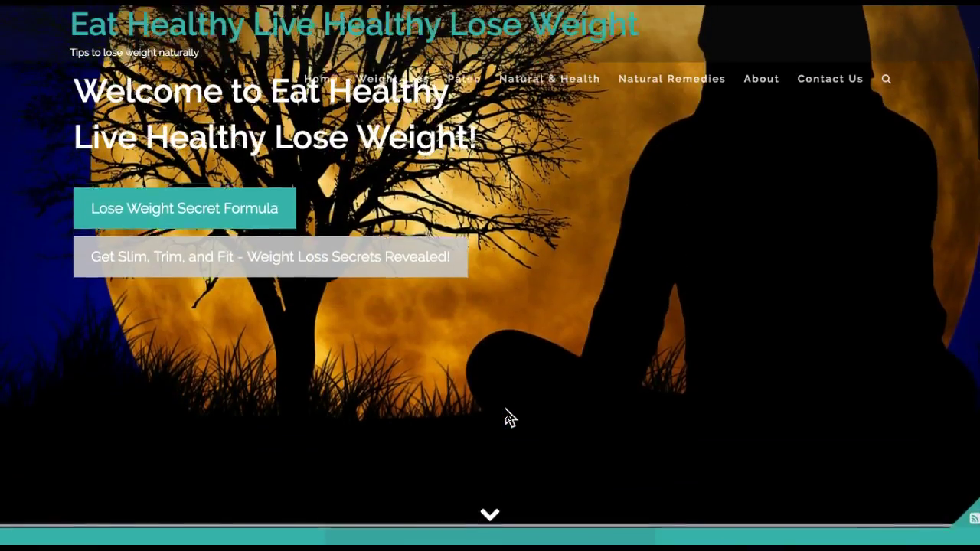
scroll(505, 417, down, 4)
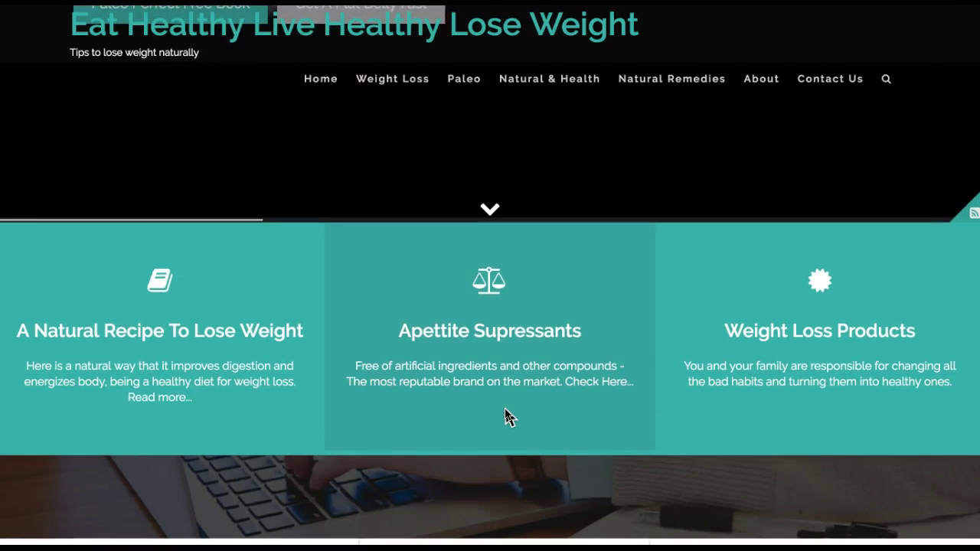
scroll(506, 417, down, 9)
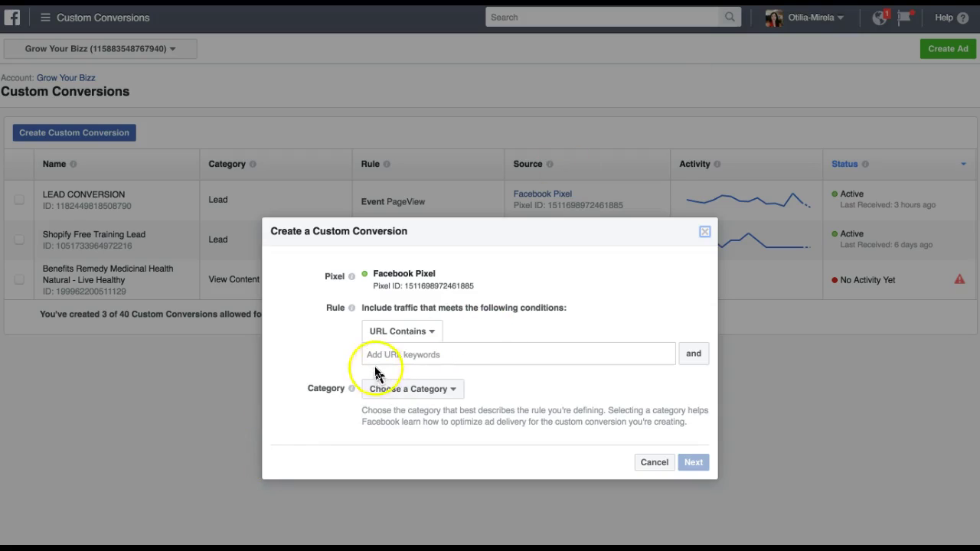
- Add "lose-weight-fast" as a URL Contains keyword in the new custom conversion's rule
click(390, 357)
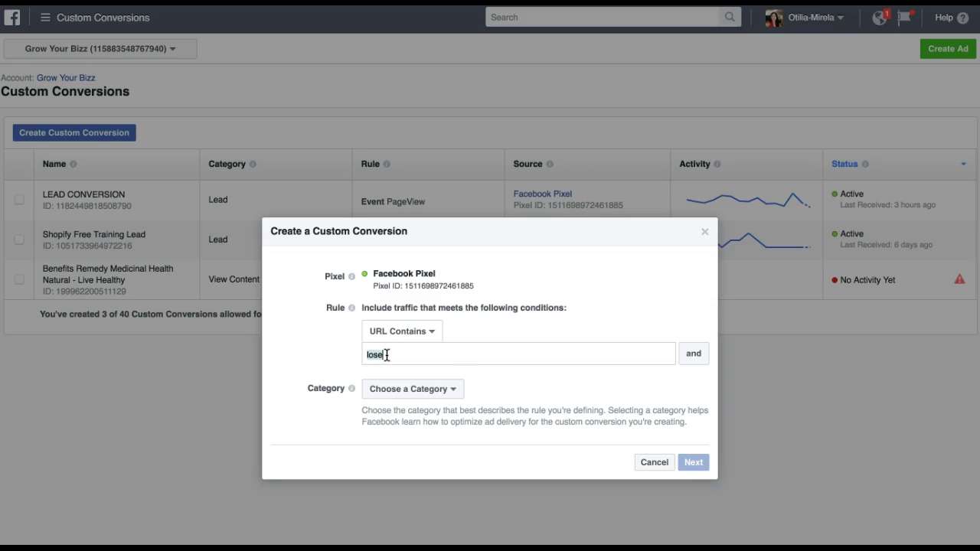
click(384, 357)
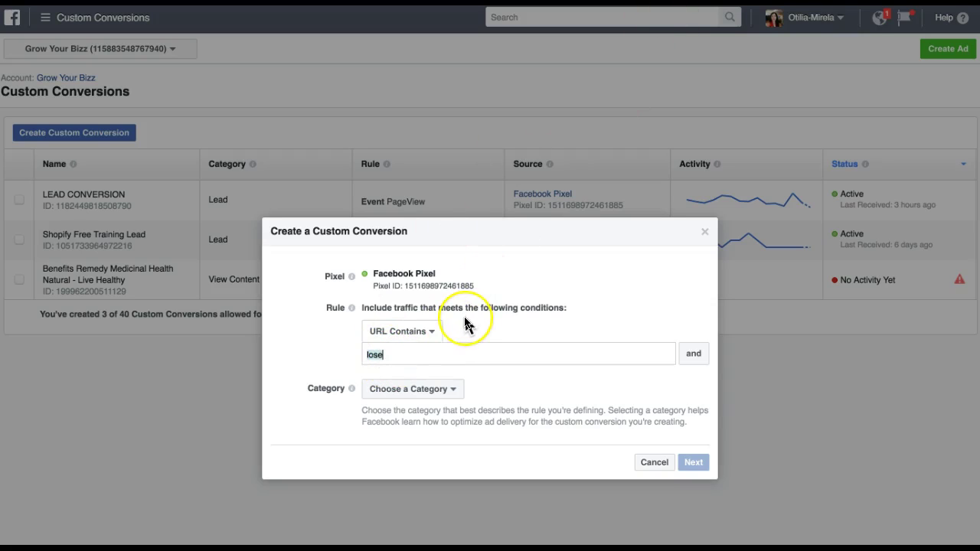
text(-weight)
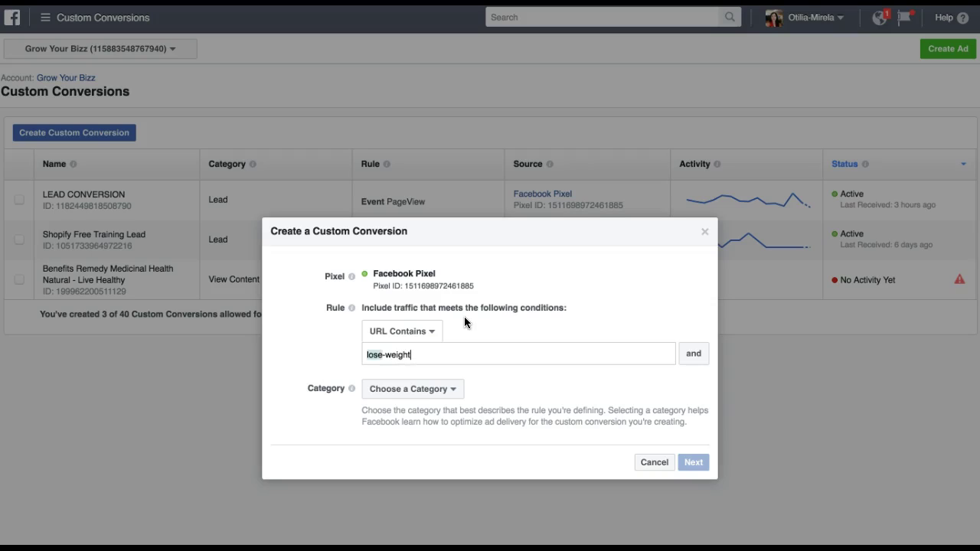
text(-fast)
key(Return)
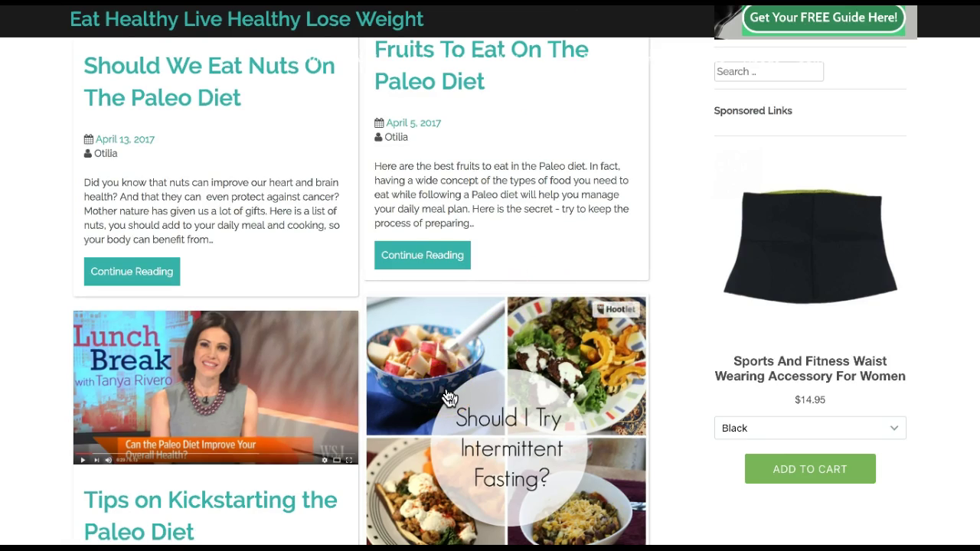
- Switch to the weight loss site, check the first page's posts for more keywords, and open the next page of posts
scroll(448, 397, down, 2)
scroll(448, 396, down, 4)
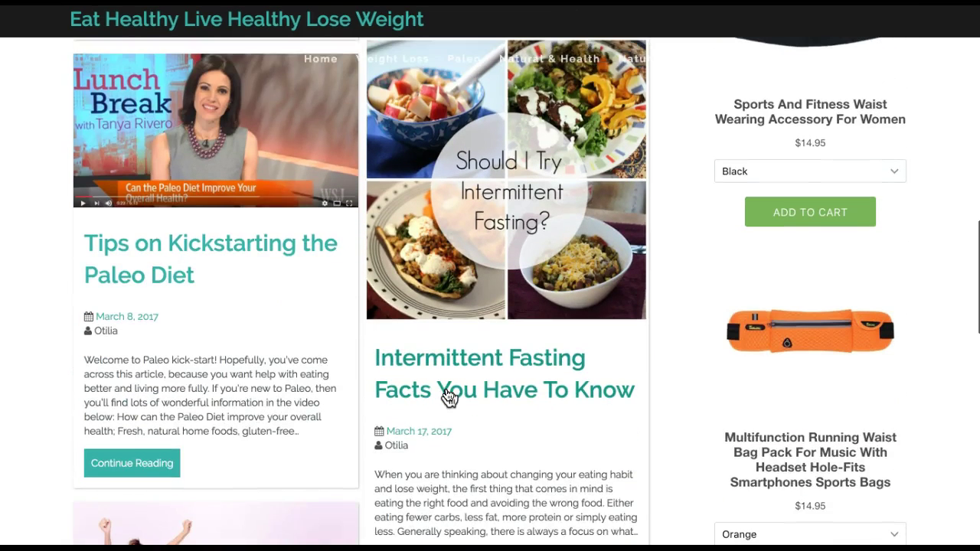
scroll(448, 396, down, 12)
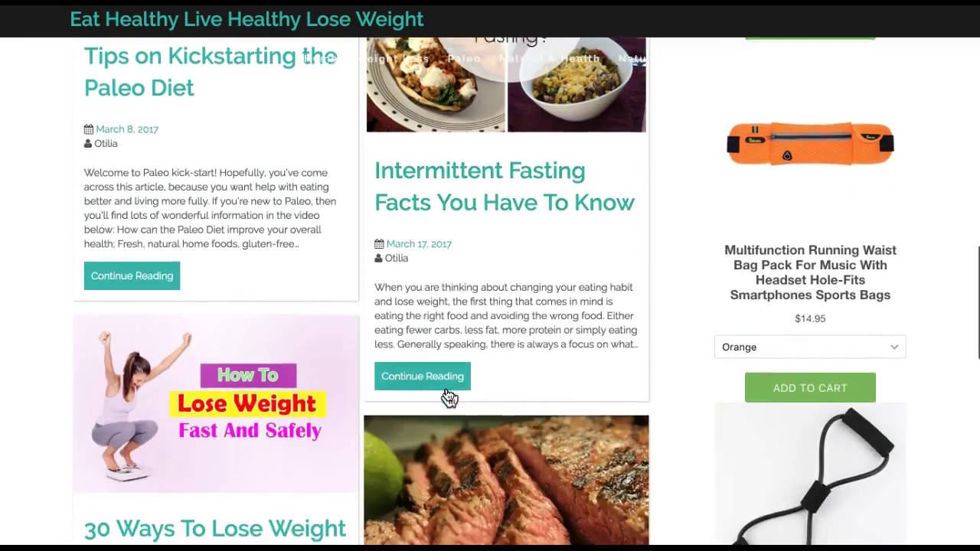
scroll(449, 397, down, 8)
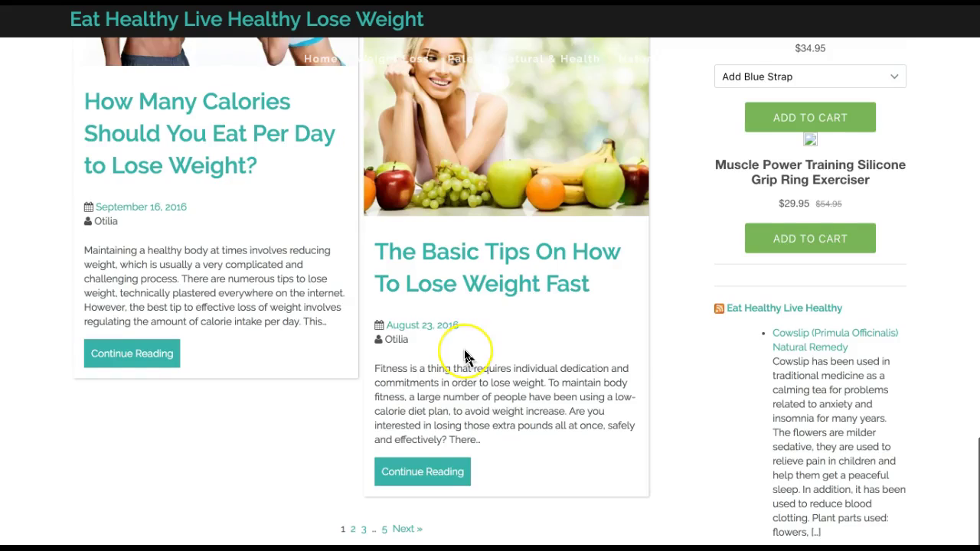
scroll(463, 352, down, 3)
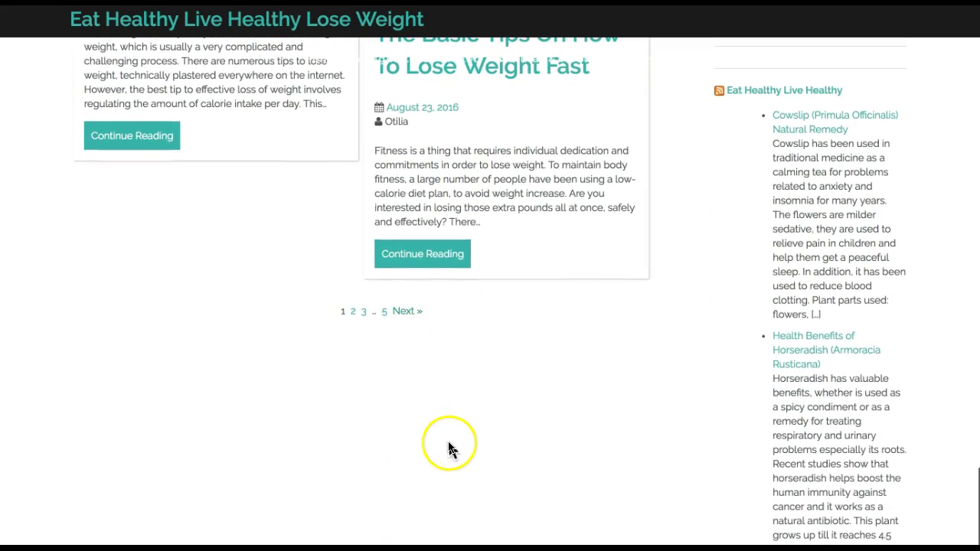
key(alt+Left)
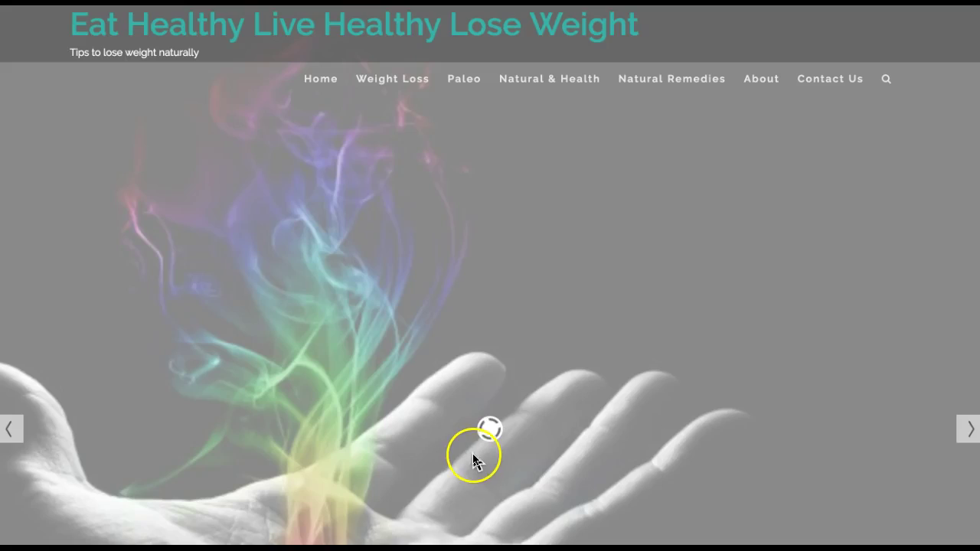
- Review the post titles on the weight loss site's second page and add "weight-loss" as a URL Contains keyword in the custom conversion
scroll(476, 473, down, 12)
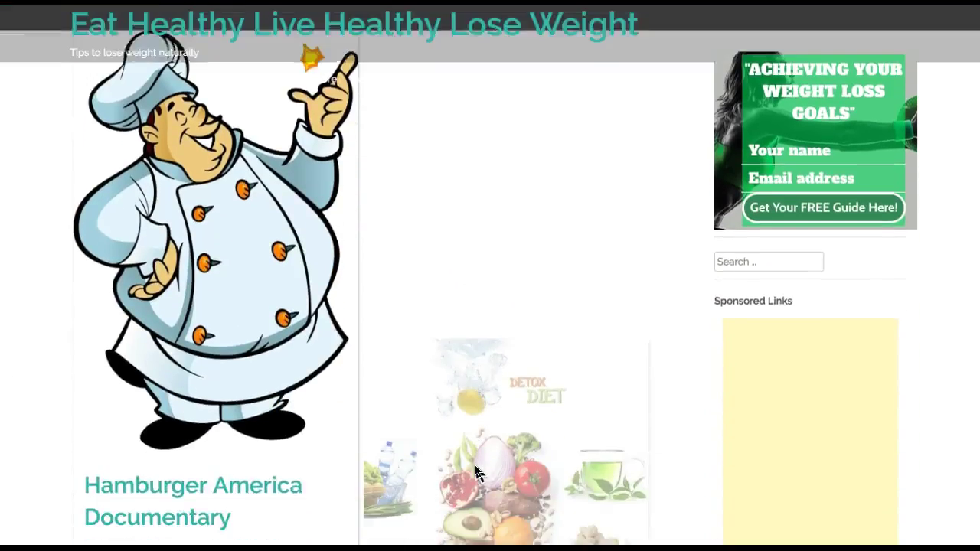
scroll(475, 472, down, 5)
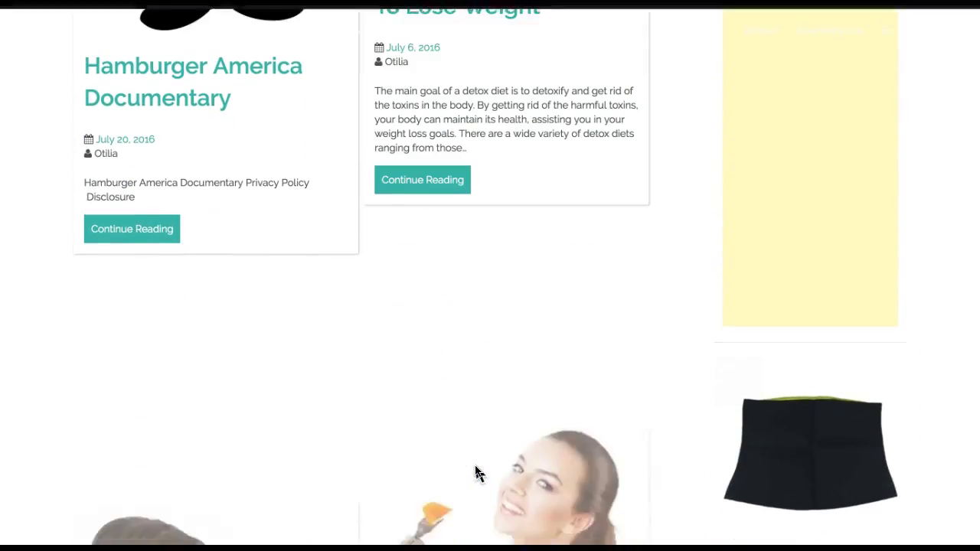
scroll(475, 472, down, 3)
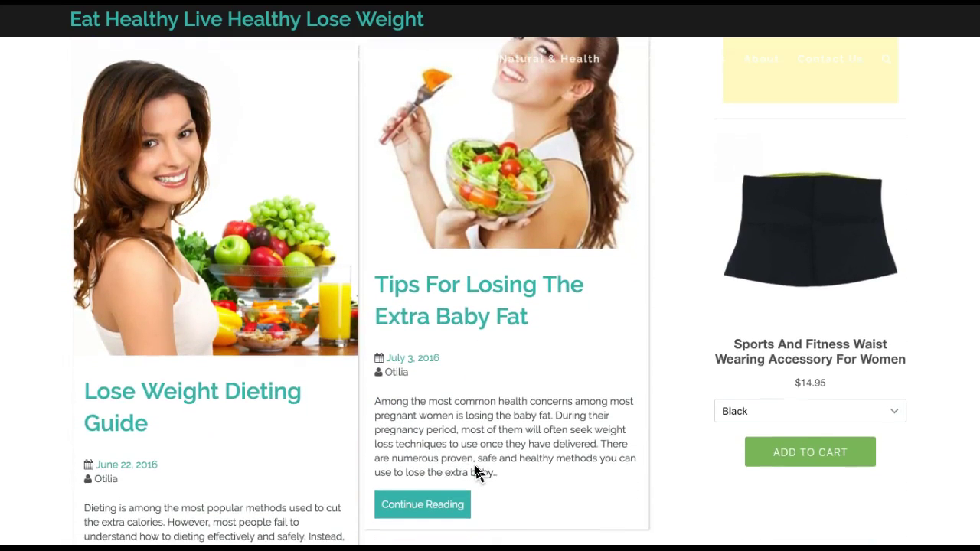
scroll(476, 472, down, 1)
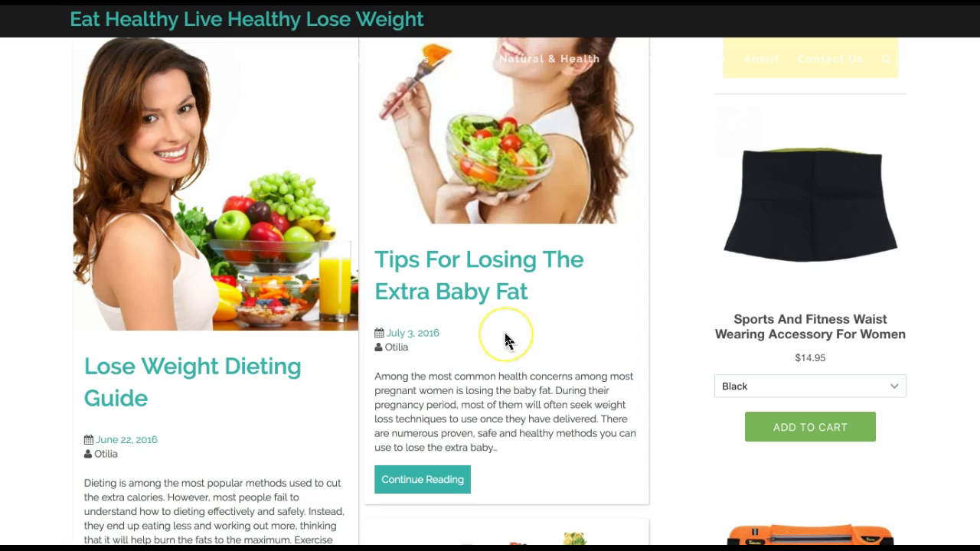
scroll(505, 339, down, 3)
scroll(505, 340, down, 5)
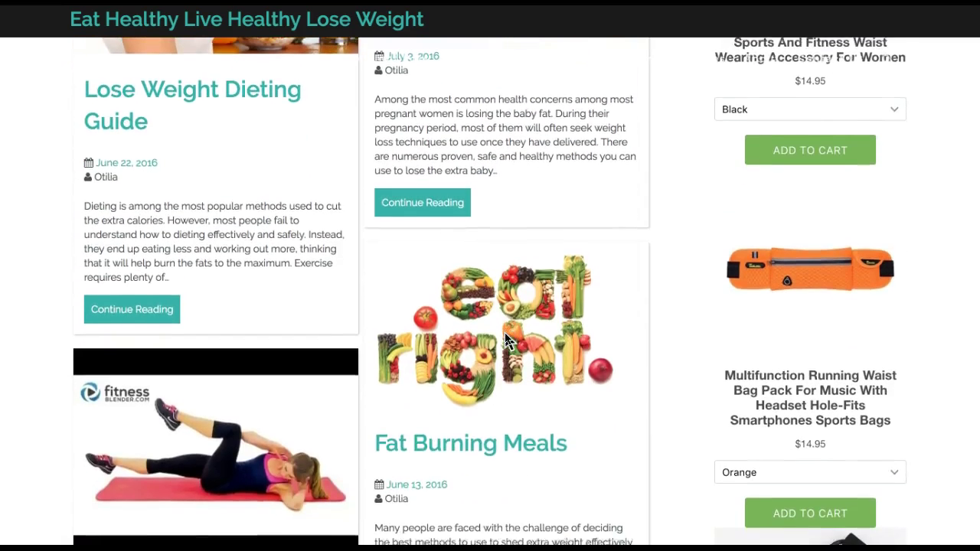
scroll(505, 340, down, 2)
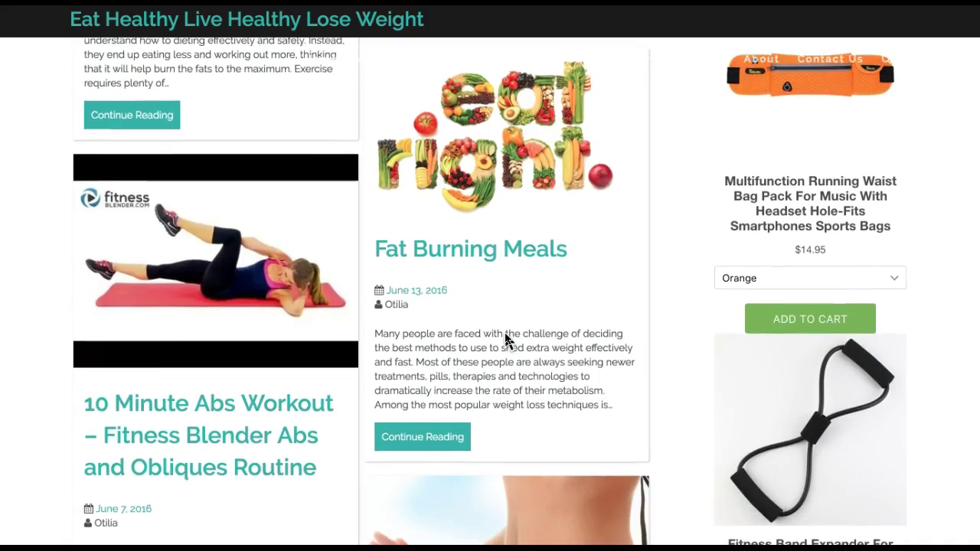
scroll(505, 340, down, 4)
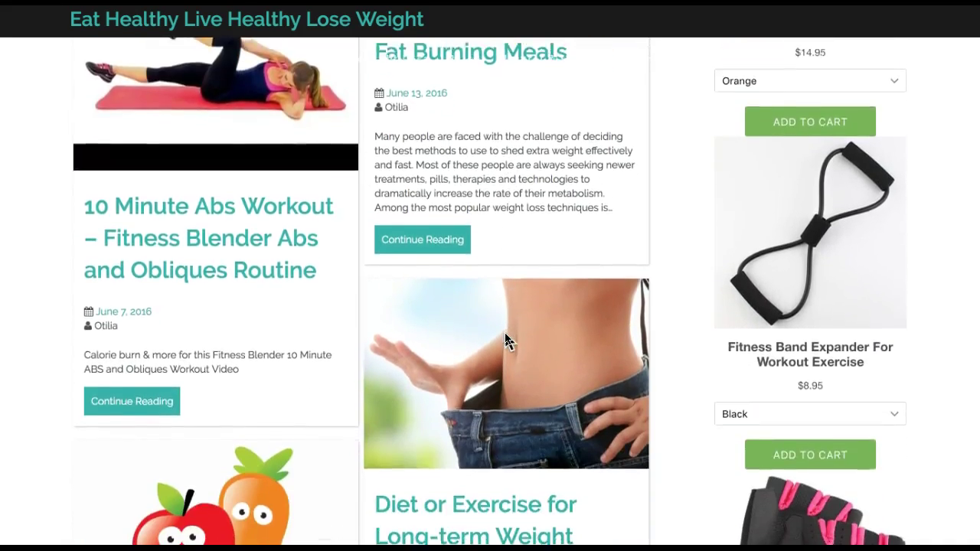
scroll(504, 339, down, 1)
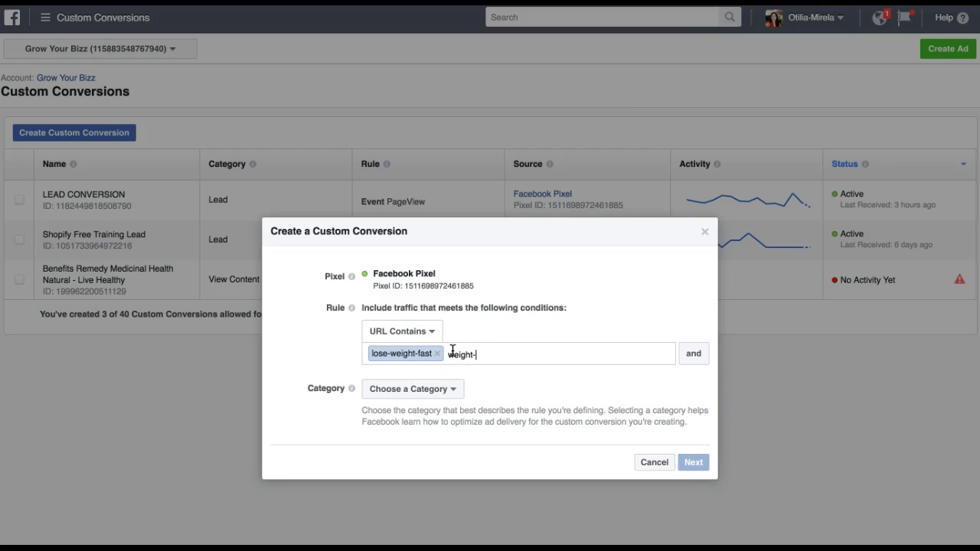
key(Return)
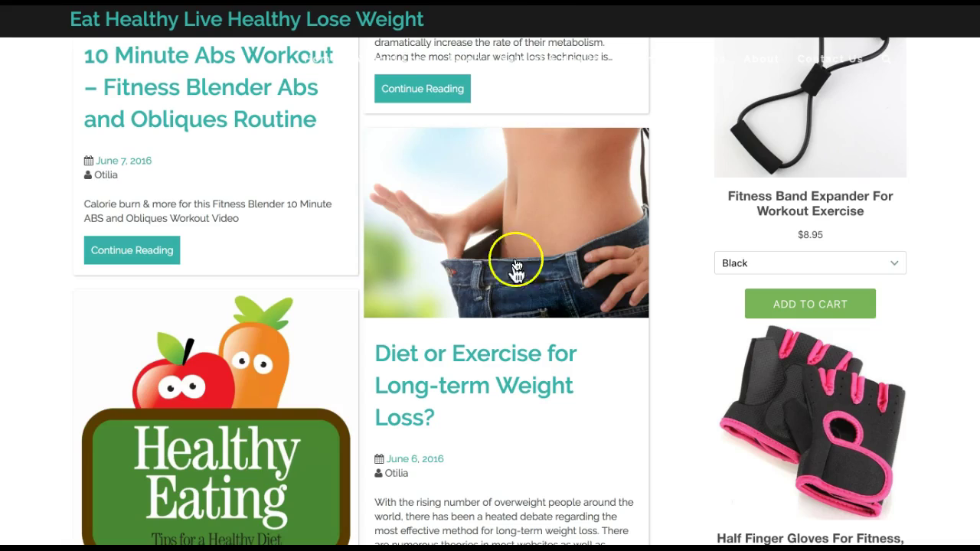
- Check the remaining titles on the second page of posts and add "lose-weight" as a URL Contains keyword in the rule
scroll(525, 433, down, 3)
scroll(524, 430, down, 5)
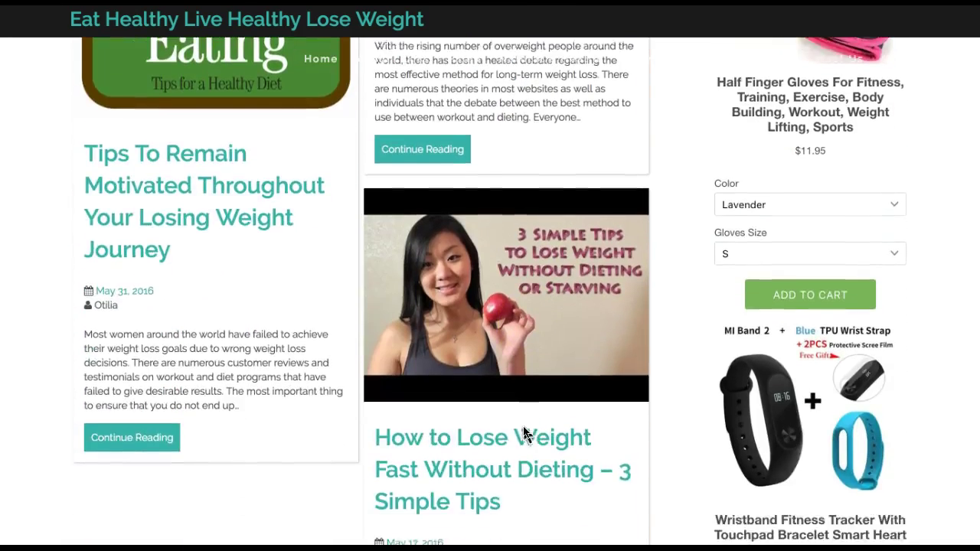
scroll(524, 433, down, 4)
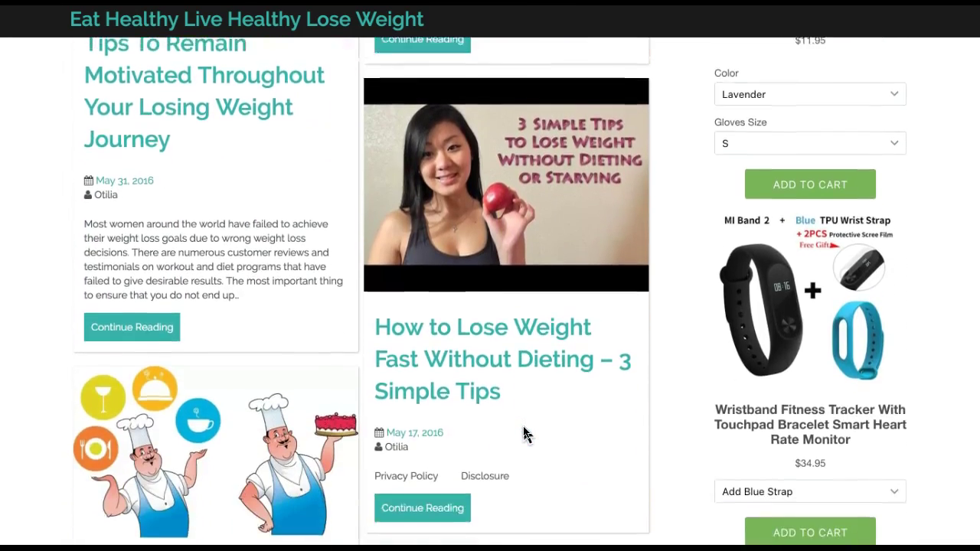
scroll(524, 432, down, 4)
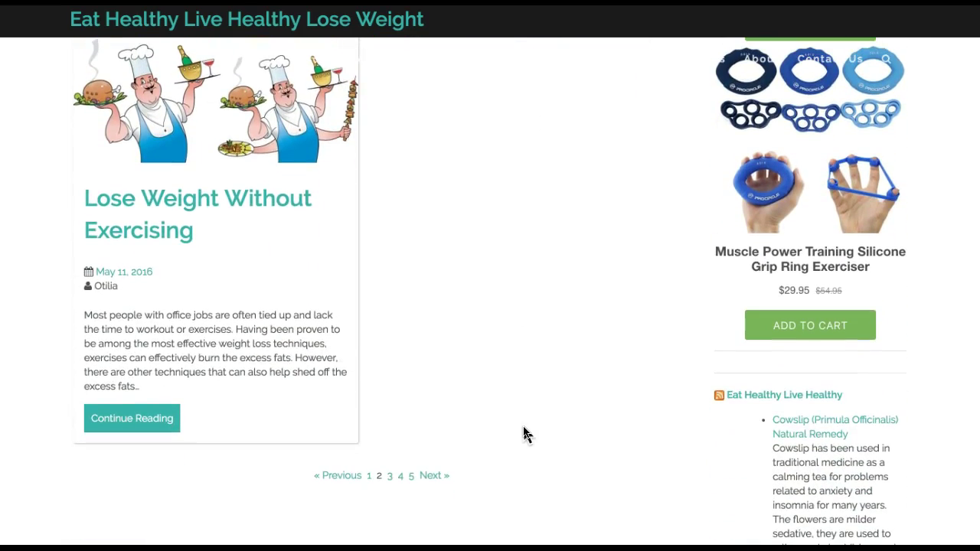
scroll(523, 433, up, 8)
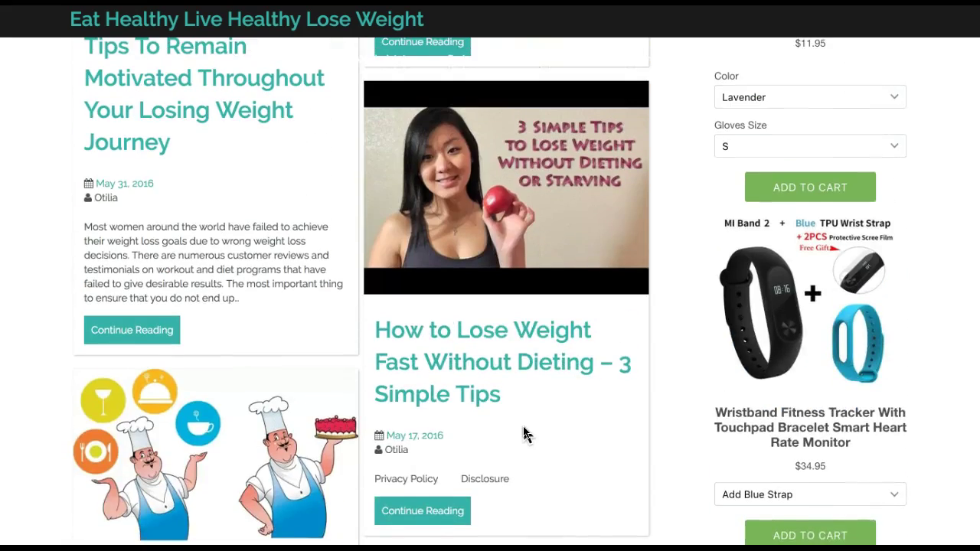
scroll(523, 433, up, 15)
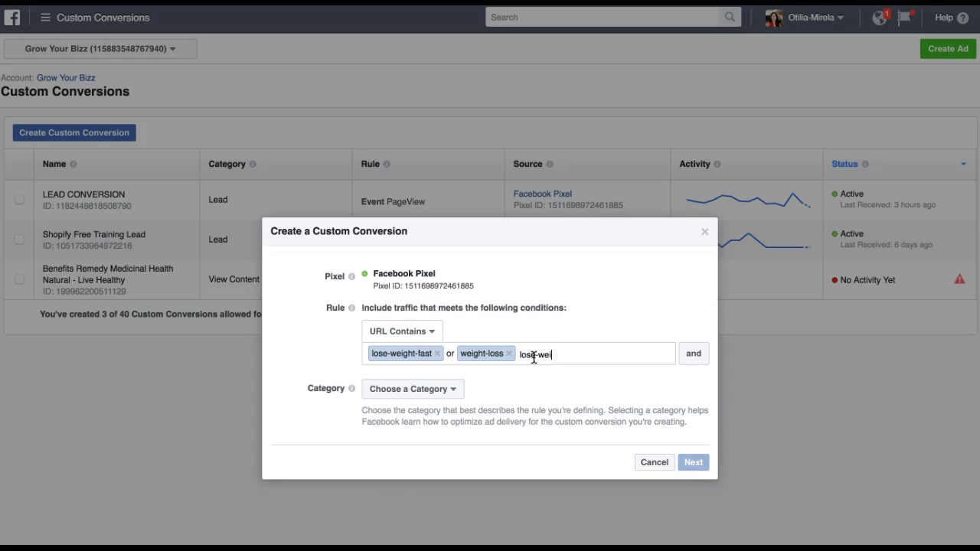
key(Return)
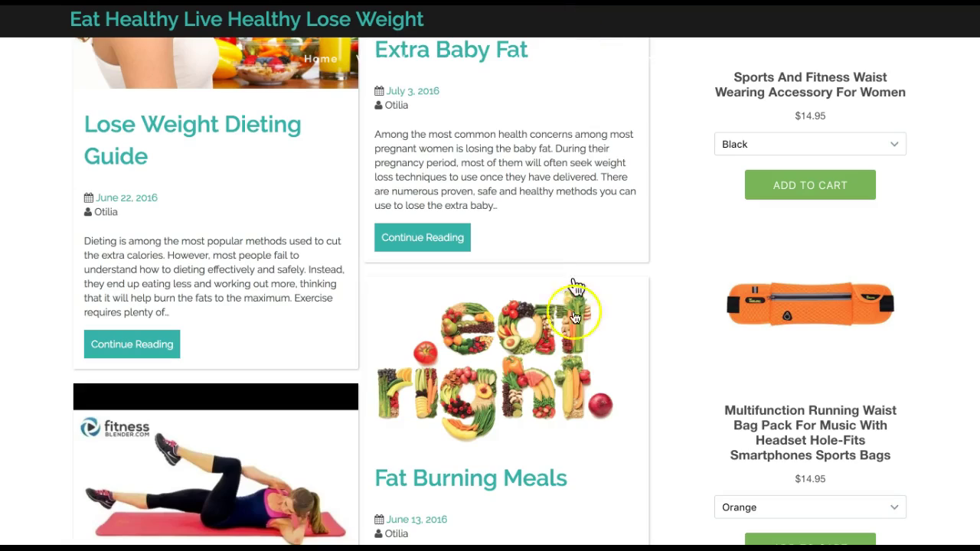
- Return to the weight loss site and open the third page of posts
scroll(484, 389, down, 10)
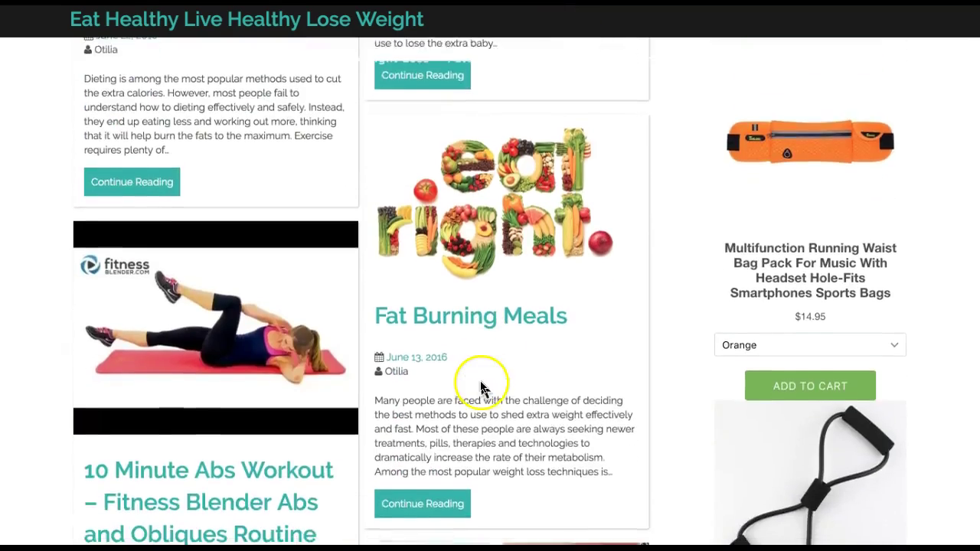
scroll(482, 389, down, 6)
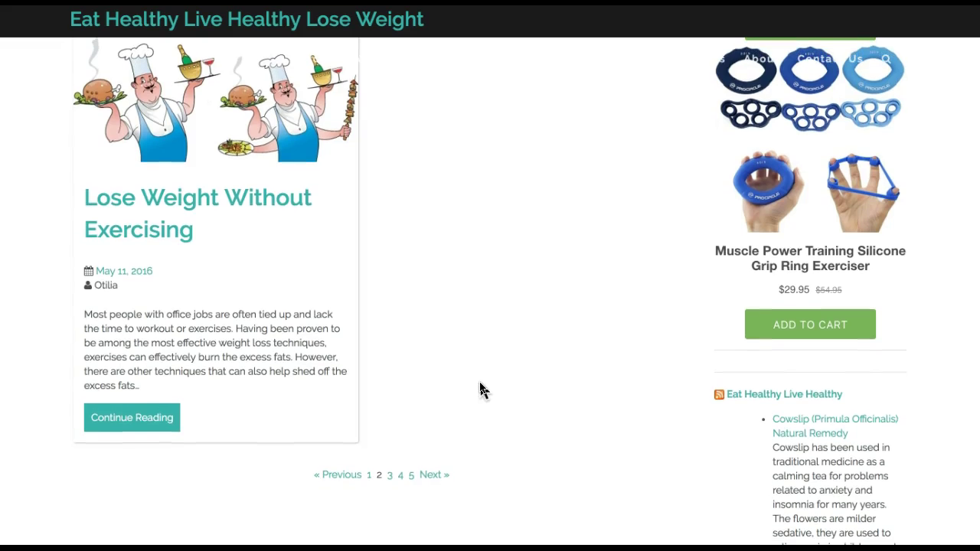
click(435, 475)
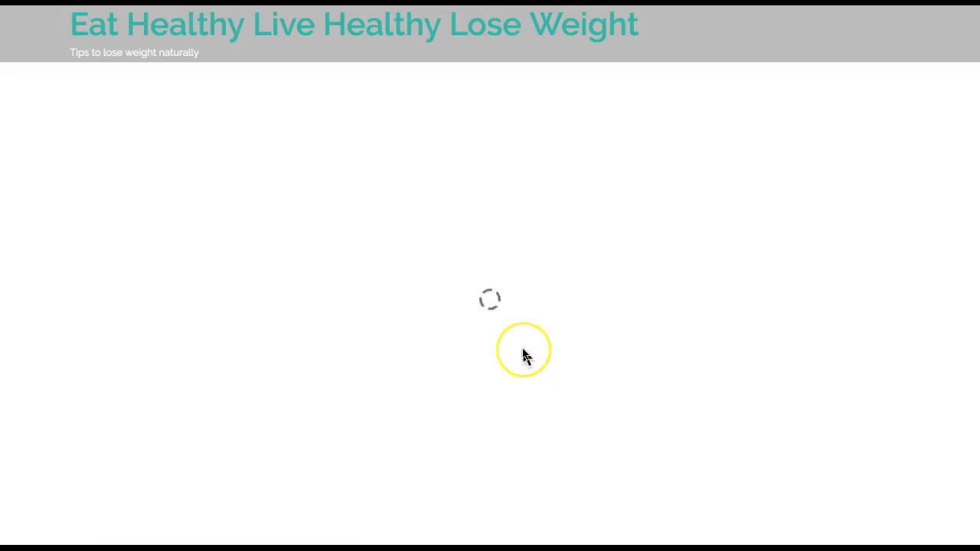
- Examine the post titles on the third page for recurring words usable as URL keywords
scroll(524, 353, down, 6)
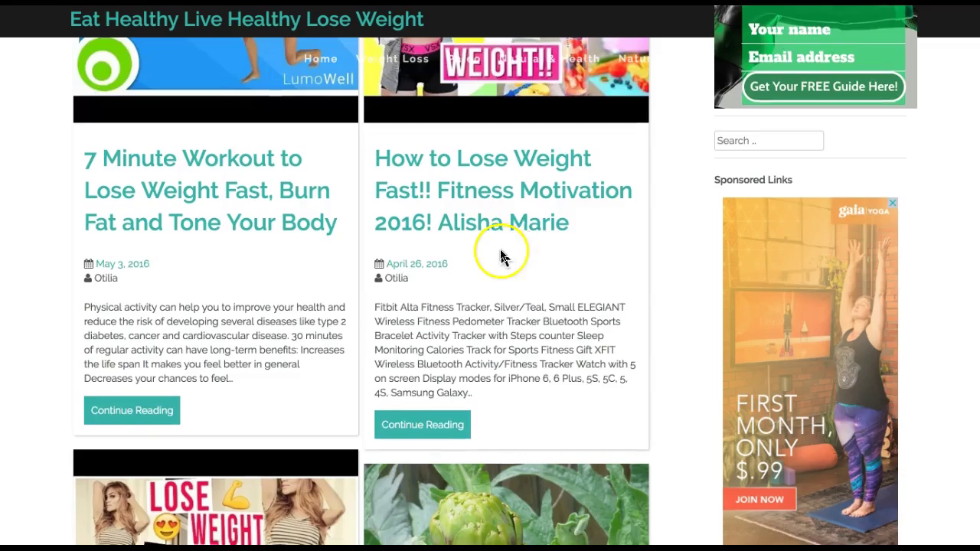
scroll(498, 256, down, 5)
scroll(540, 315, down, 1)
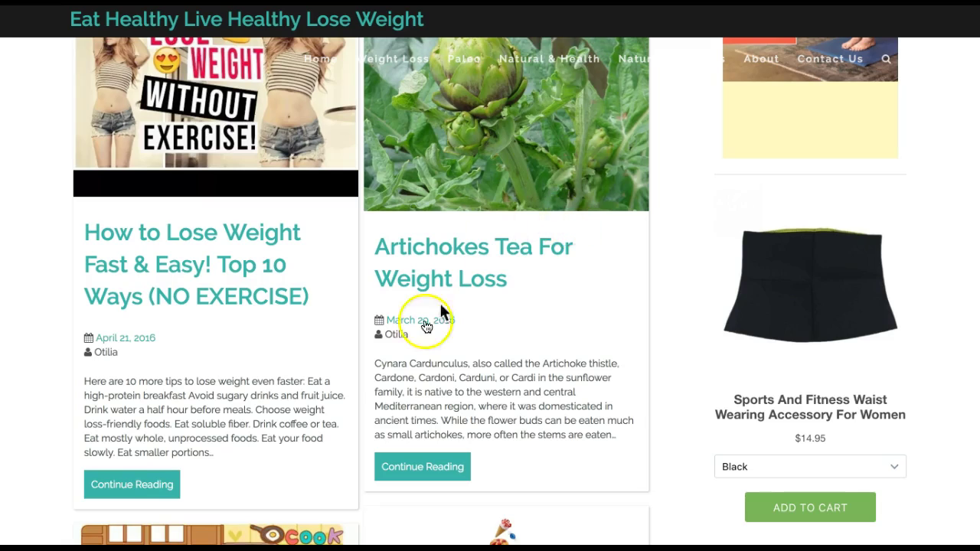
scroll(440, 303, down, 3)
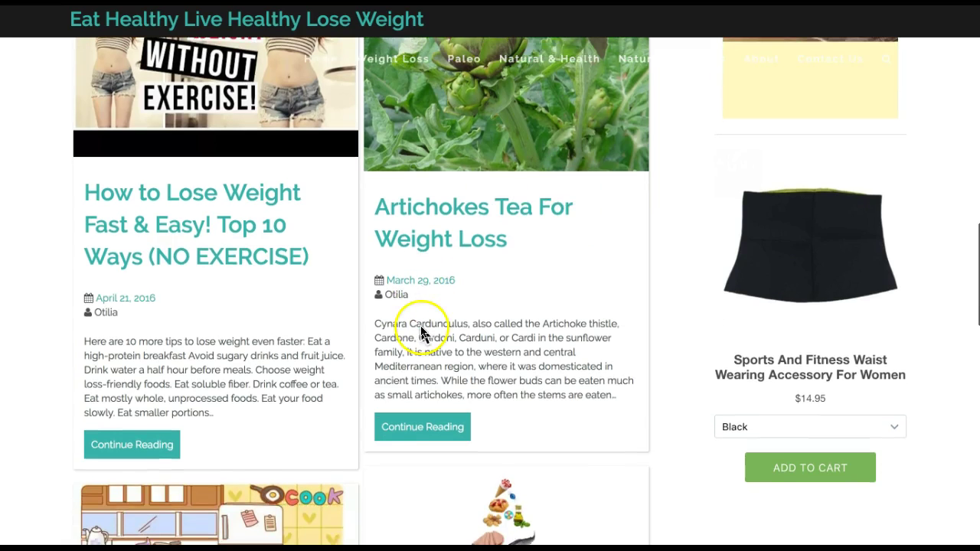
scroll(422, 328, down, 5)
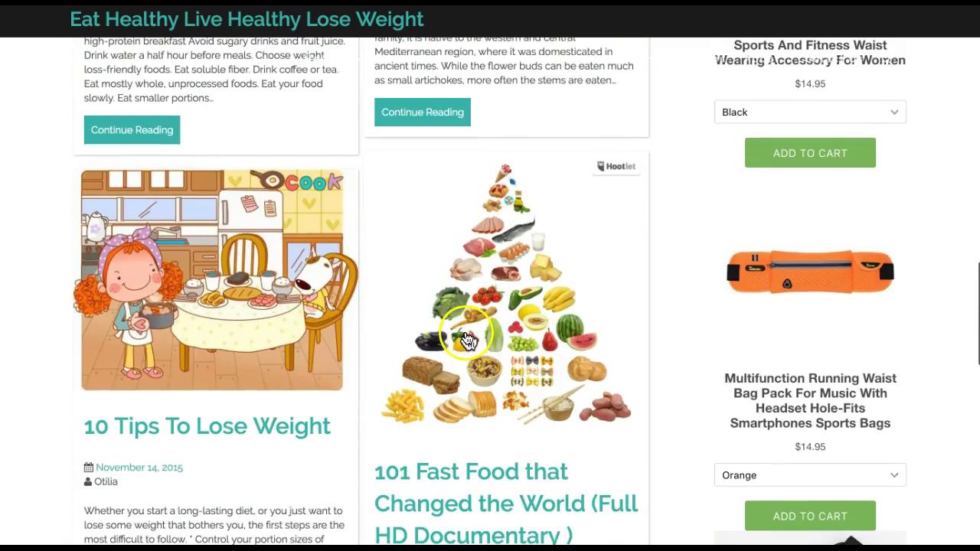
scroll(442, 348, down, 4)
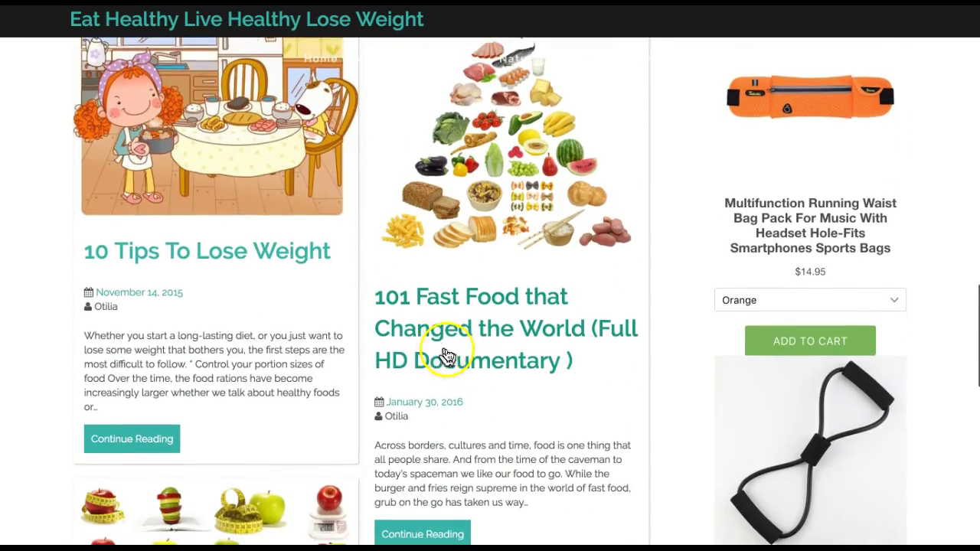
scroll(466, 371, down, 1)
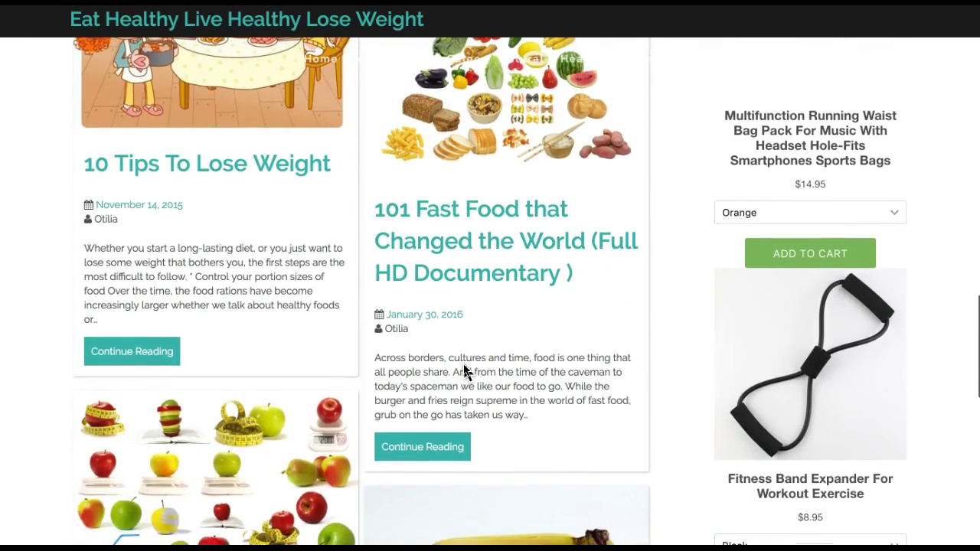
scroll(466, 371, down, 5)
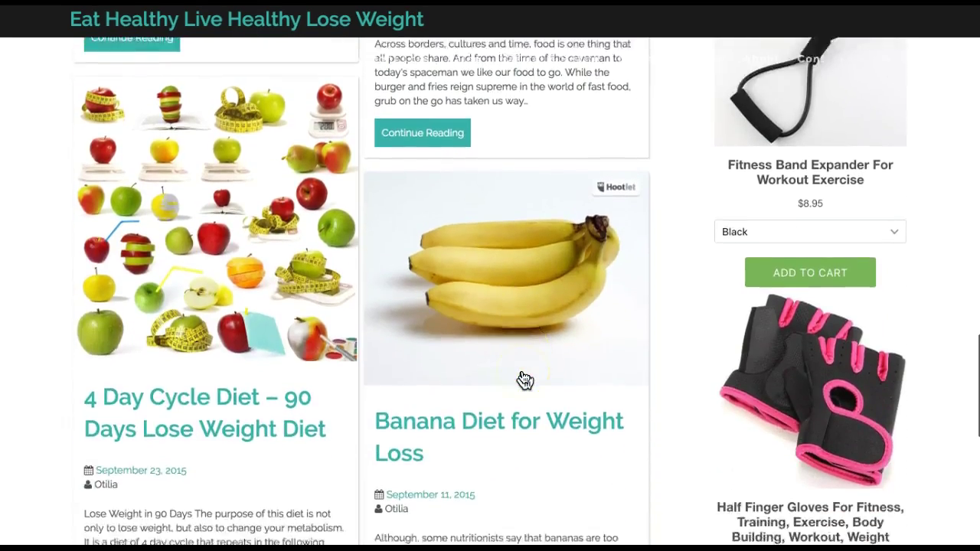
scroll(524, 381, down, 7)
scroll(524, 380, down, 6)
scroll(524, 380, down, 3)
scroll(525, 380, up, 6)
- Open the next page of posts, check its titles, and add "fat" and "fat-" as URL Contains keywords in the custom conversion
click(435, 400)
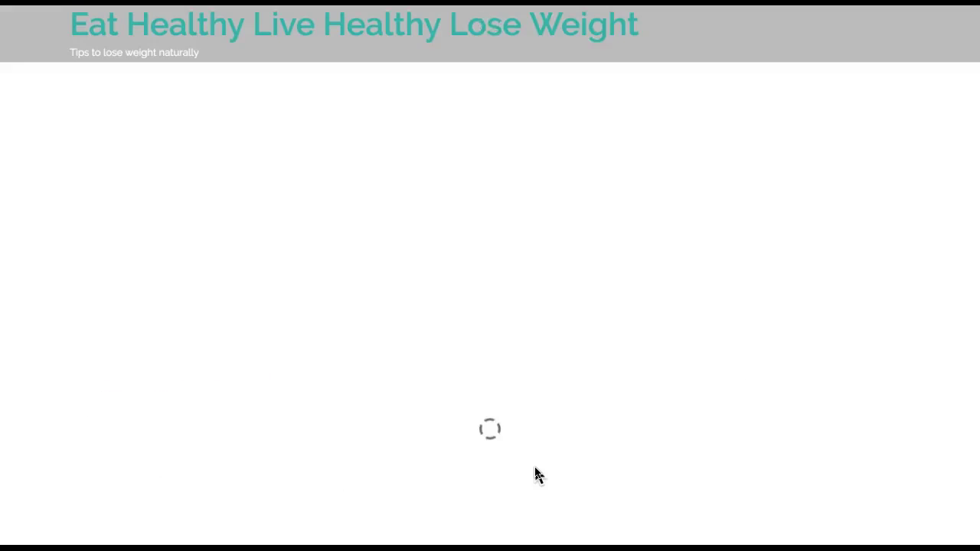
click(548, 471)
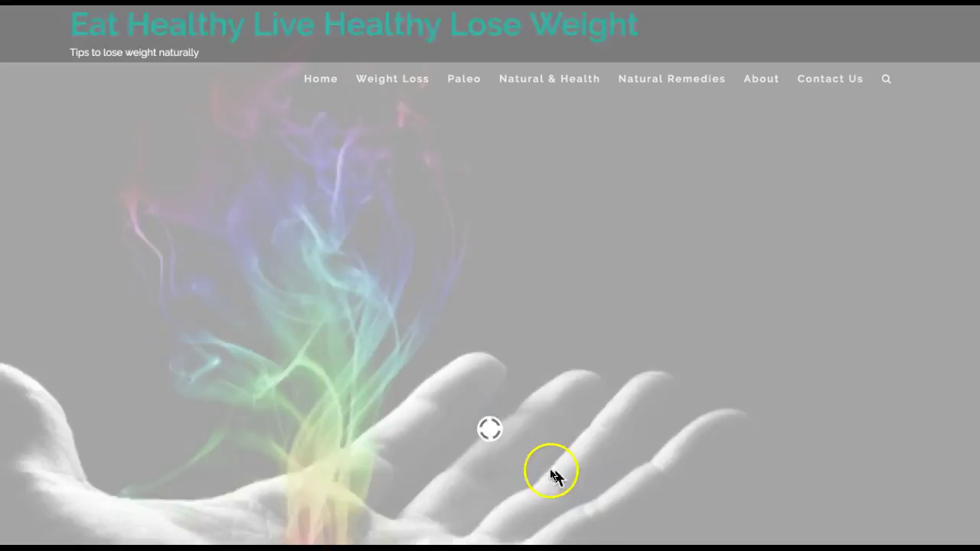
scroll(548, 470, down, 1)
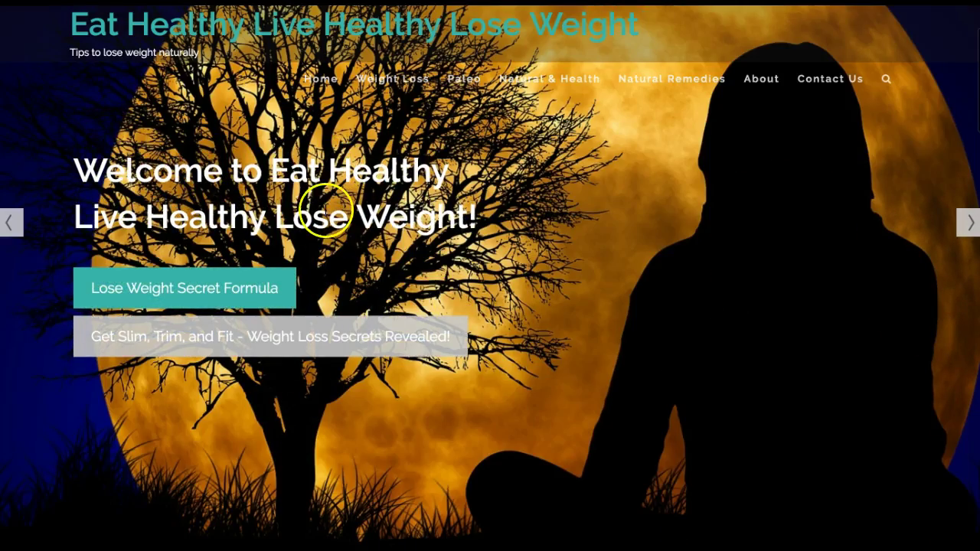
scroll(325, 211, down, 10)
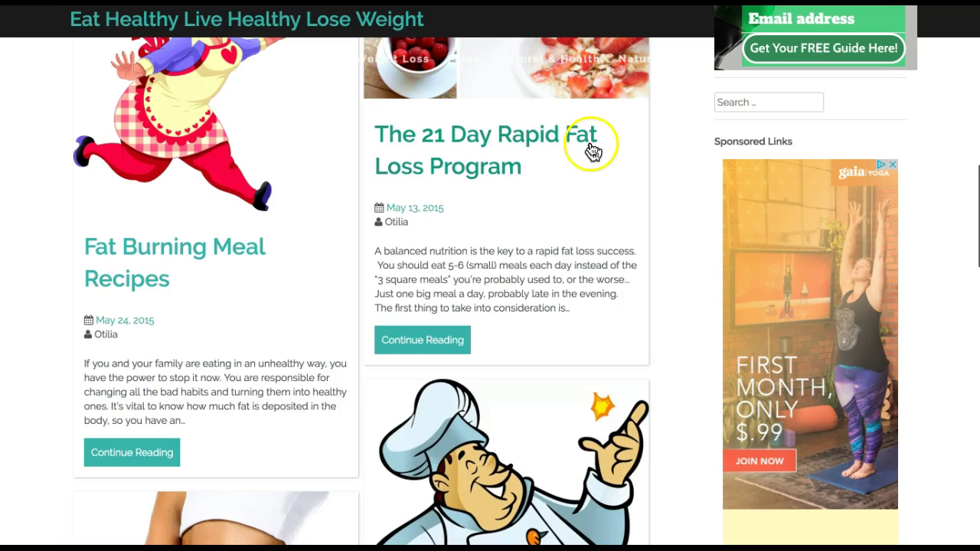
scroll(538, 192, down, 3)
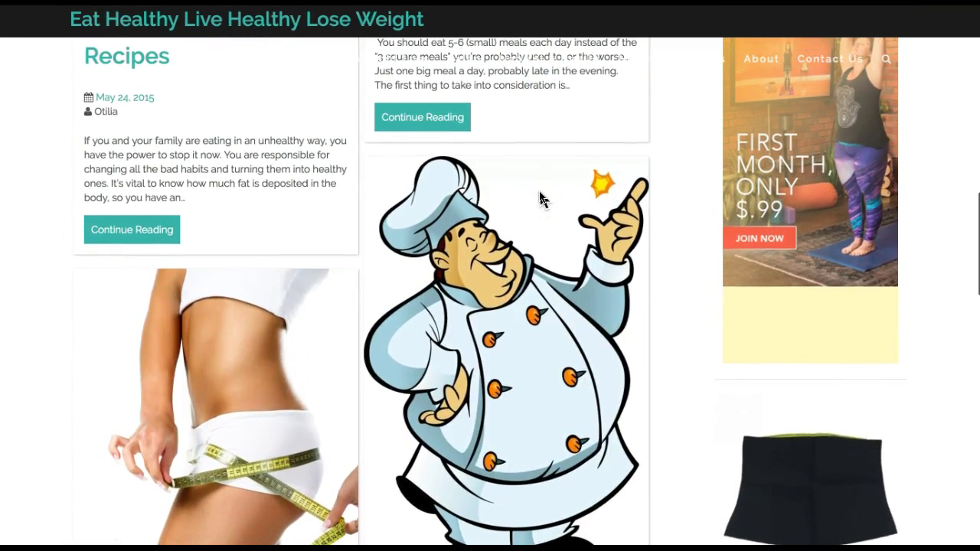
scroll(539, 199, up, 3)
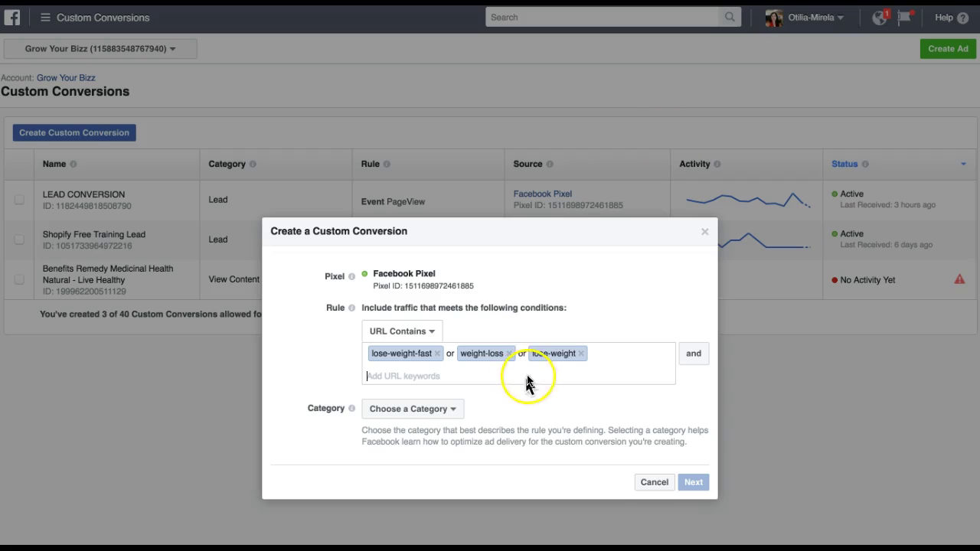
click(607, 359)
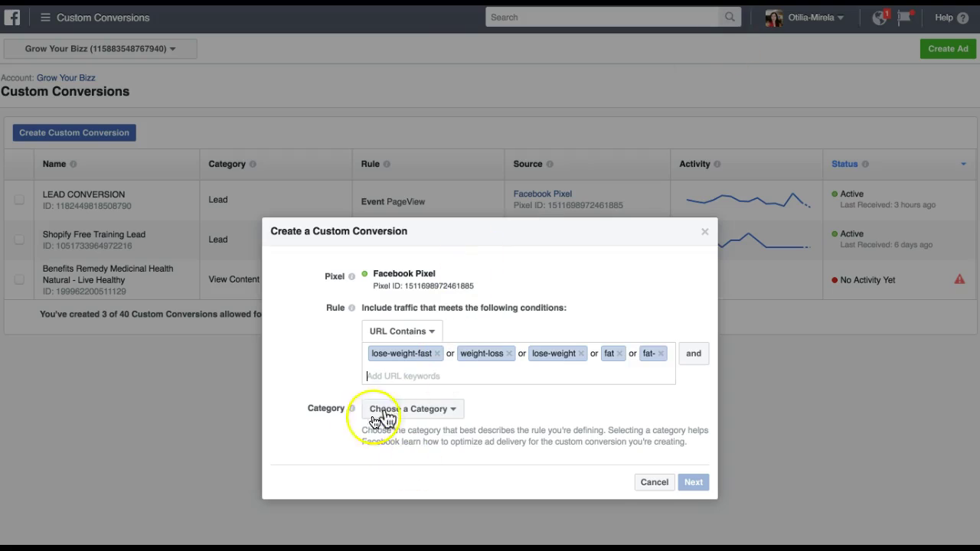
- Add "fat-loss-program" as a URL Contains keyword in the rule and return to the weight loss site's posts
text(fat-l)
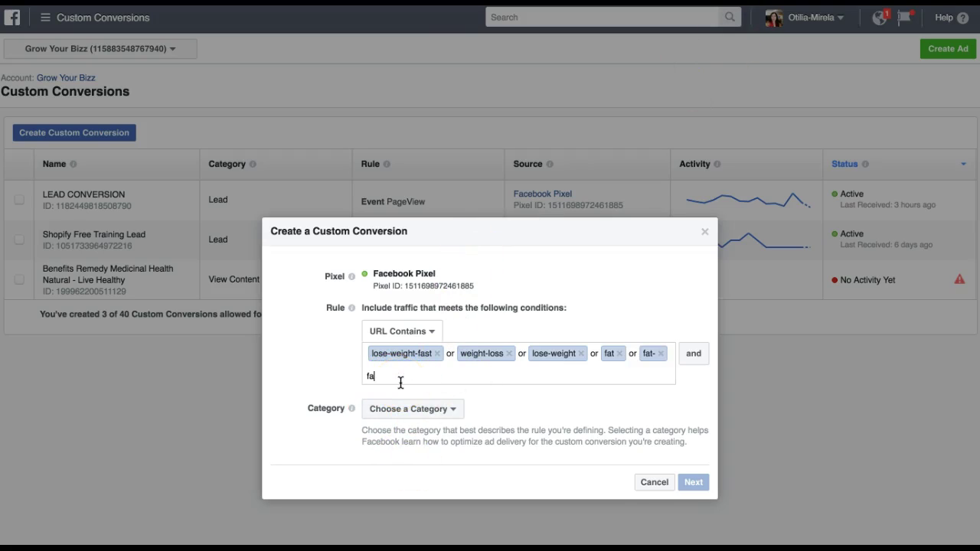
text(oss-program)
key(Return)
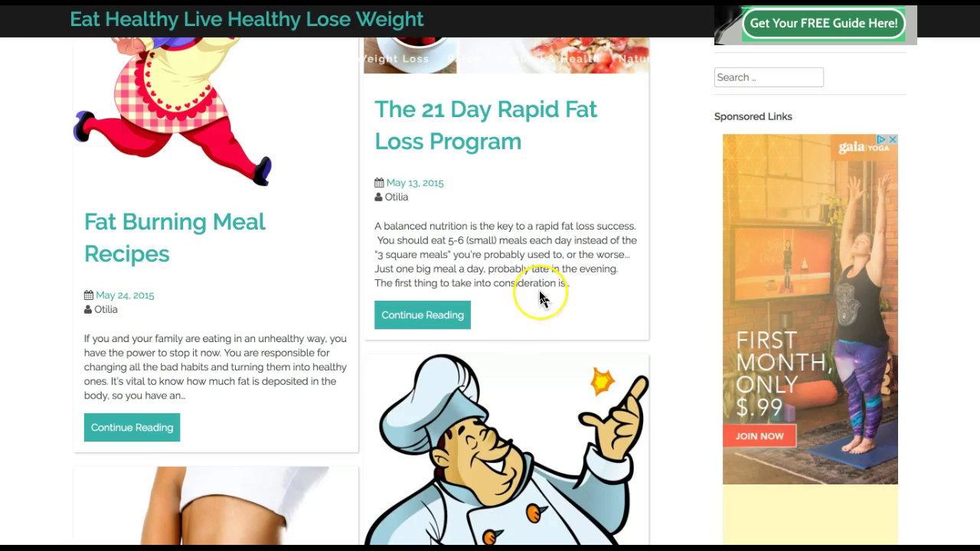
scroll(543, 295, down, 1)
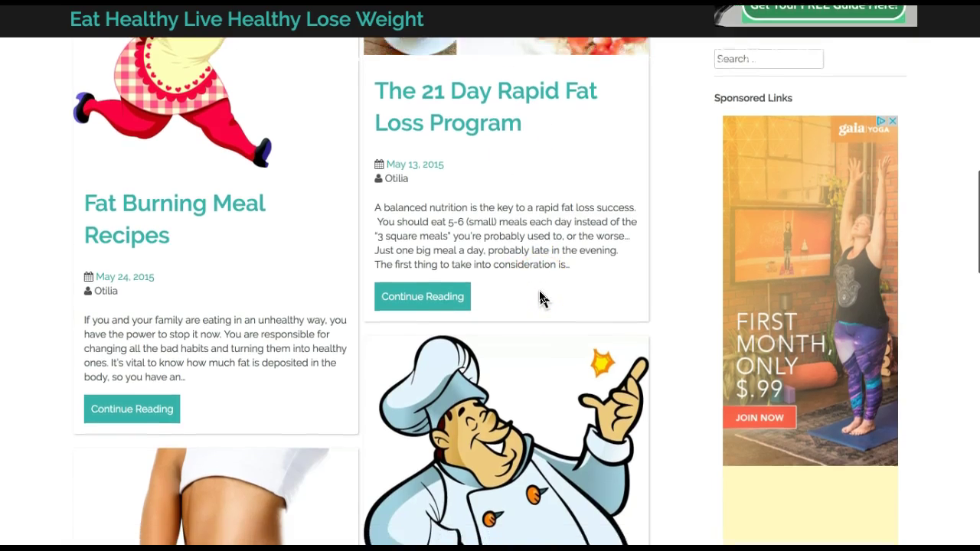
- Check the remaining post titles on the fourth page and add "lose-weight-system" as a URL Contains keyword in the custom conversion rule
scroll(540, 297, down, 4)
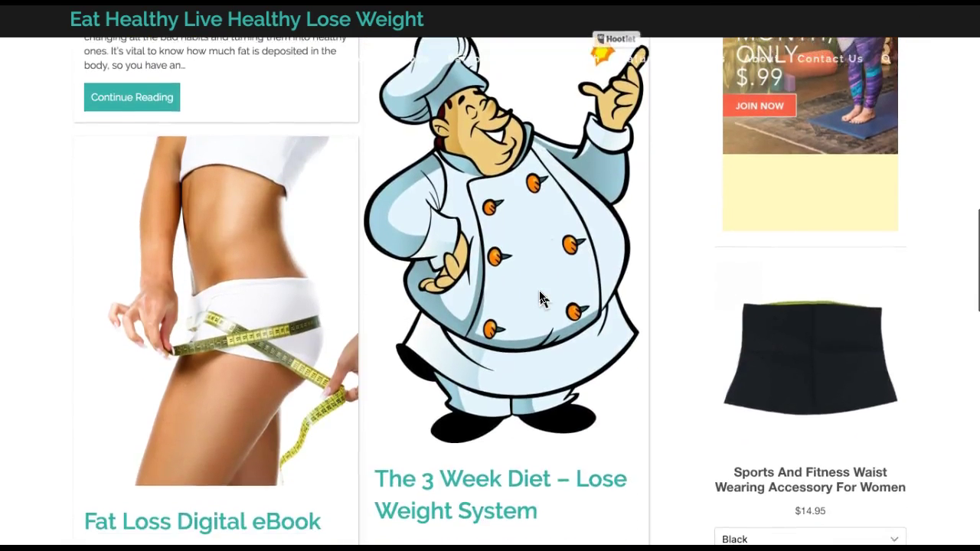
scroll(540, 299, down, 5)
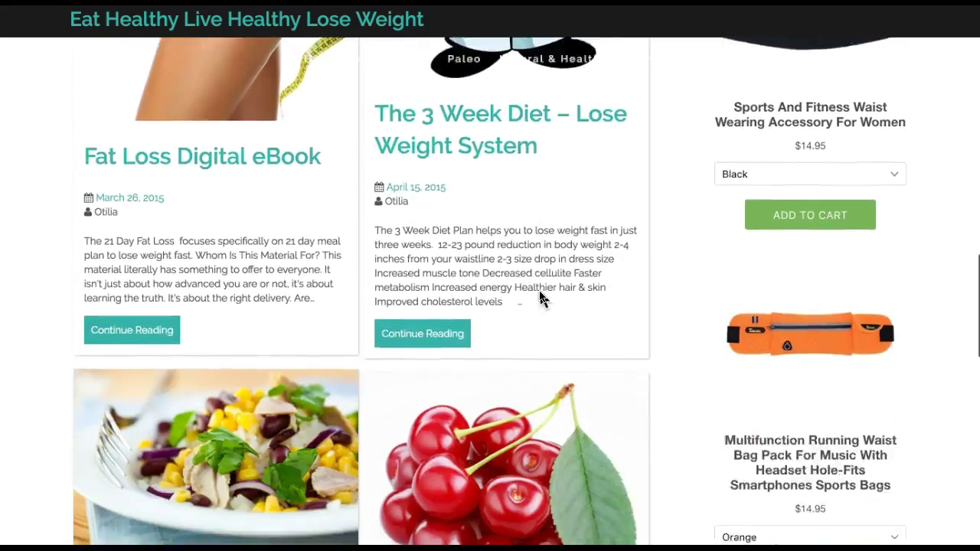
scroll(539, 298, down, 4)
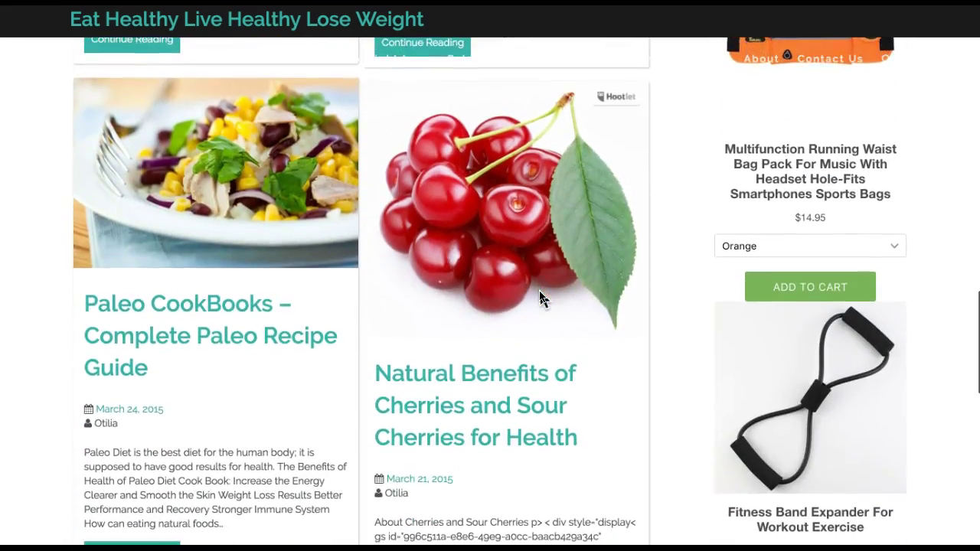
scroll(539, 292, down, 3)
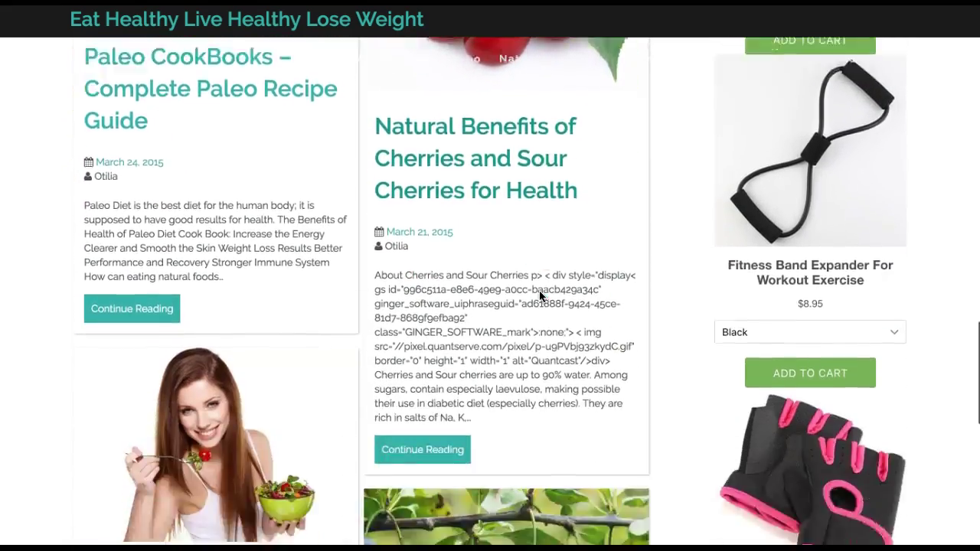
scroll(539, 296, down, 6)
scroll(538, 295, down, 4)
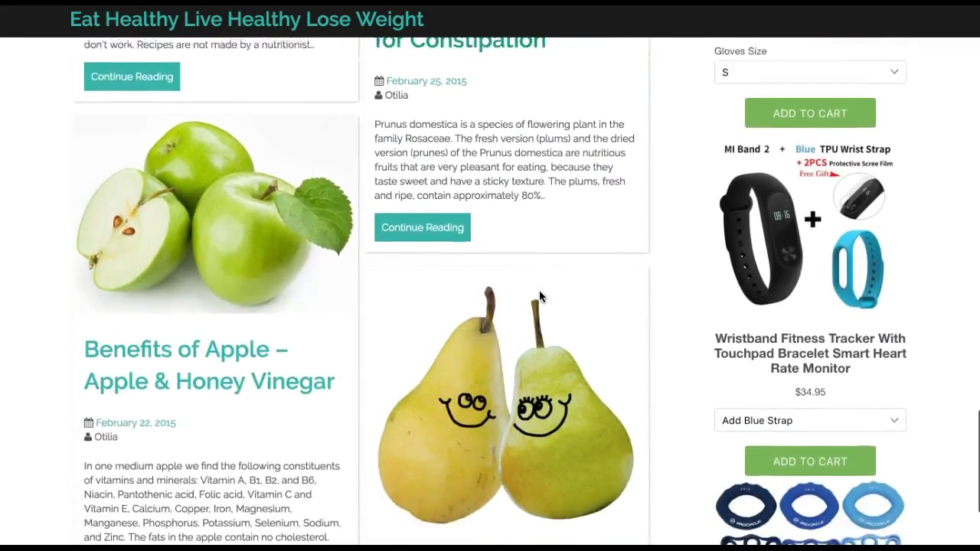
scroll(538, 295, down, 7)
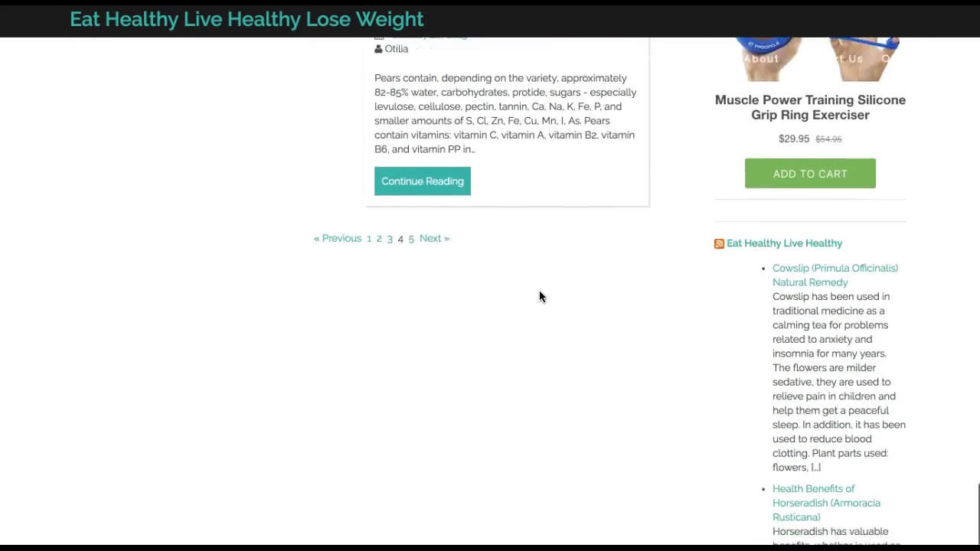
click(452, 164)
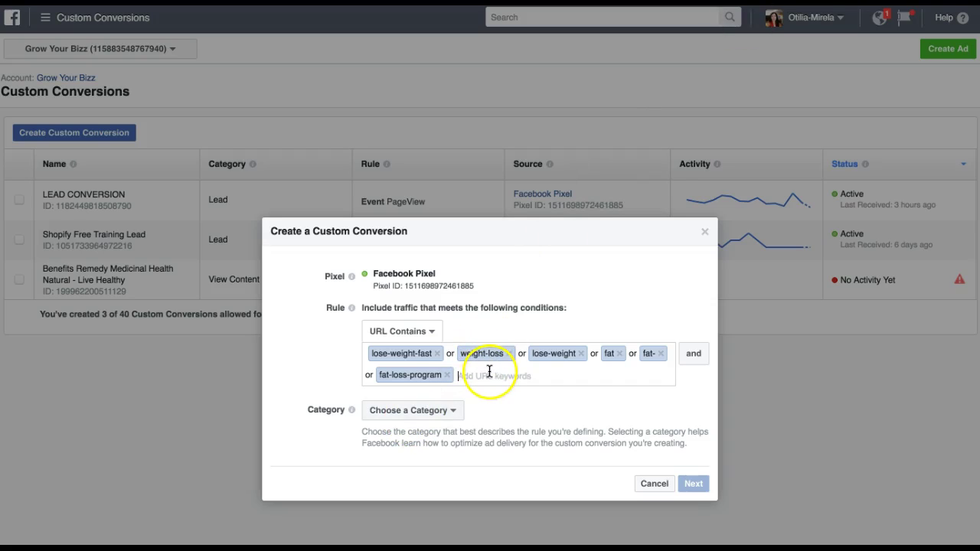
text(lose-weight-s)
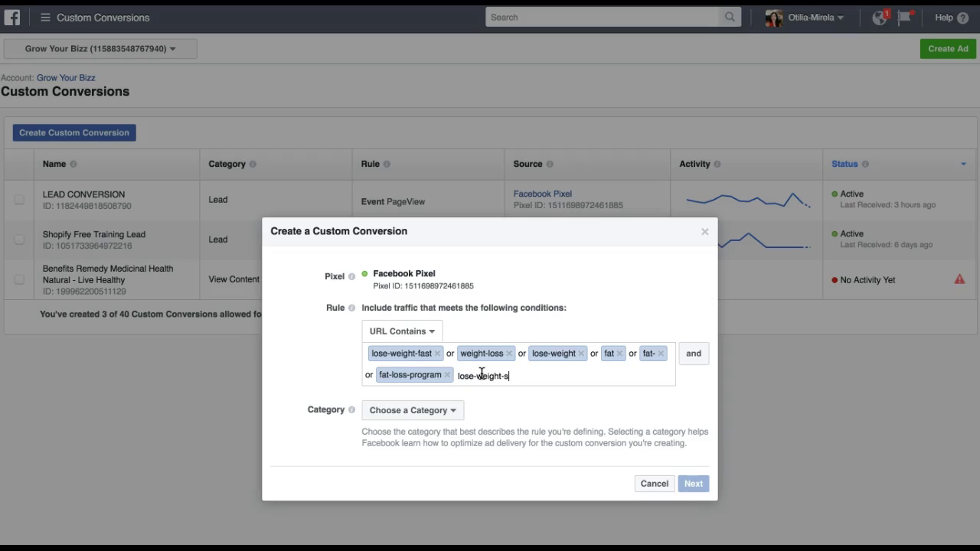
text(ystem)
key(Return)
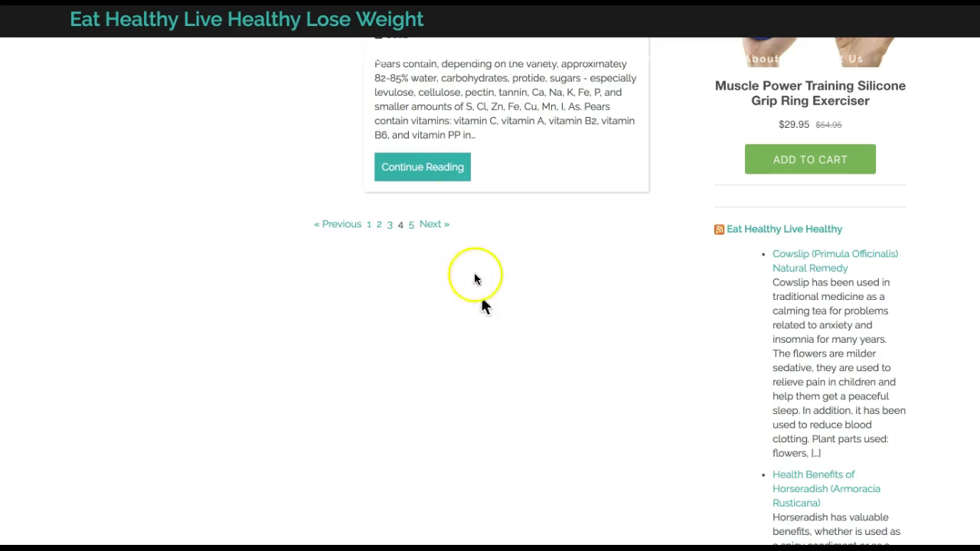
- Open the next page of posts on the weight loss site and examine its titles for further URL keywords
click(431, 227)
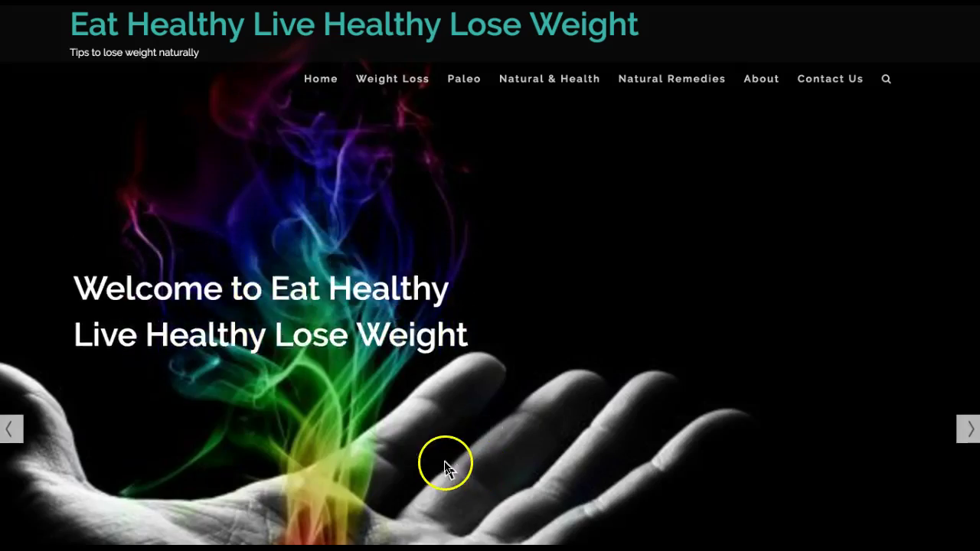
scroll(446, 468, down, 10)
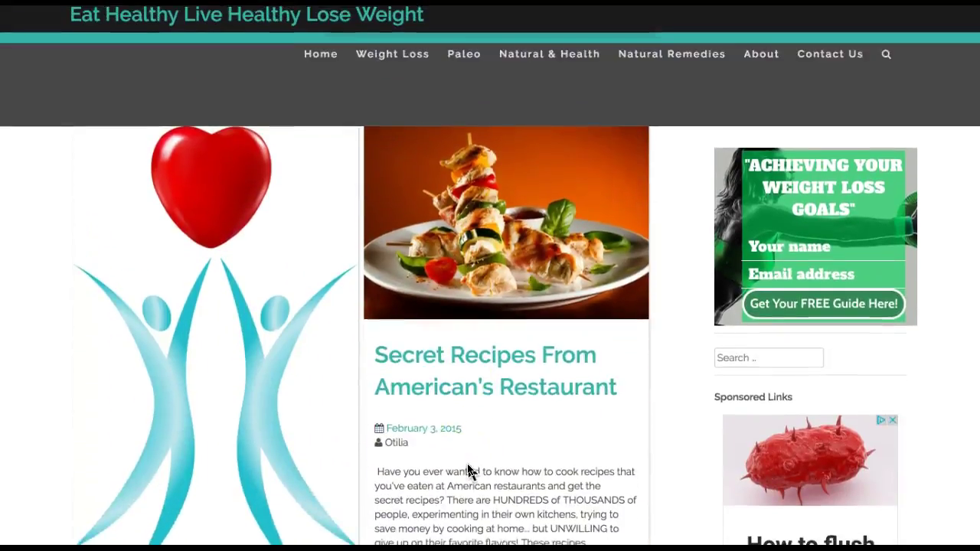
scroll(467, 463, down, 7)
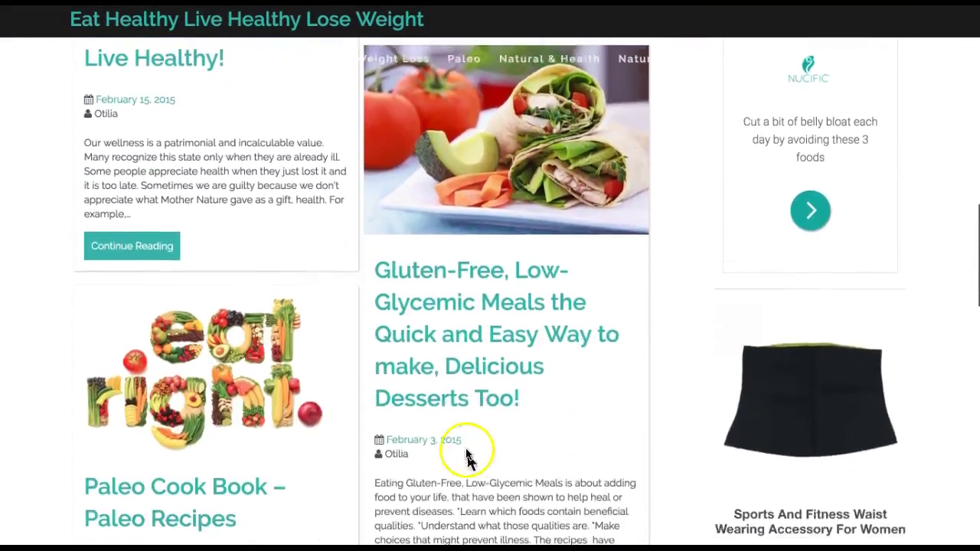
scroll(467, 457, down, 1)
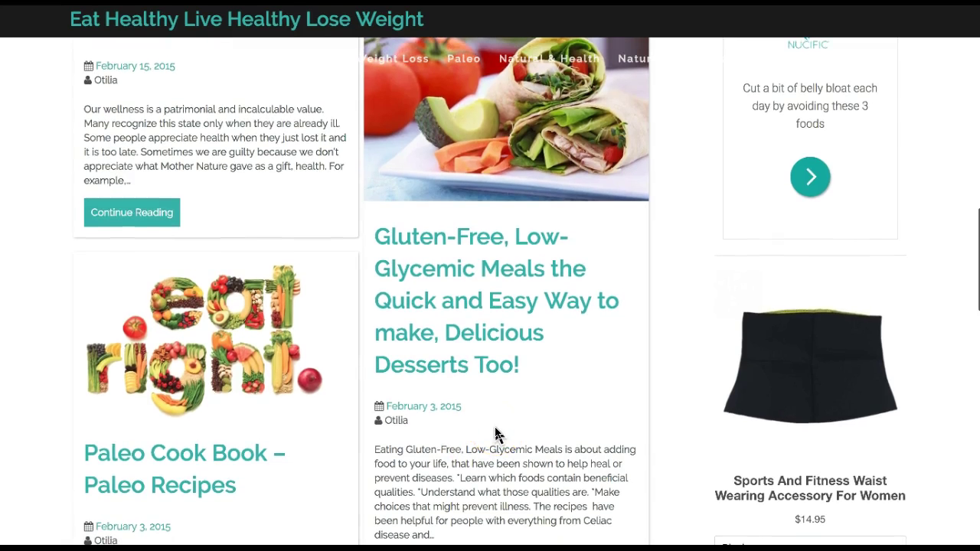
scroll(501, 433, down, 3)
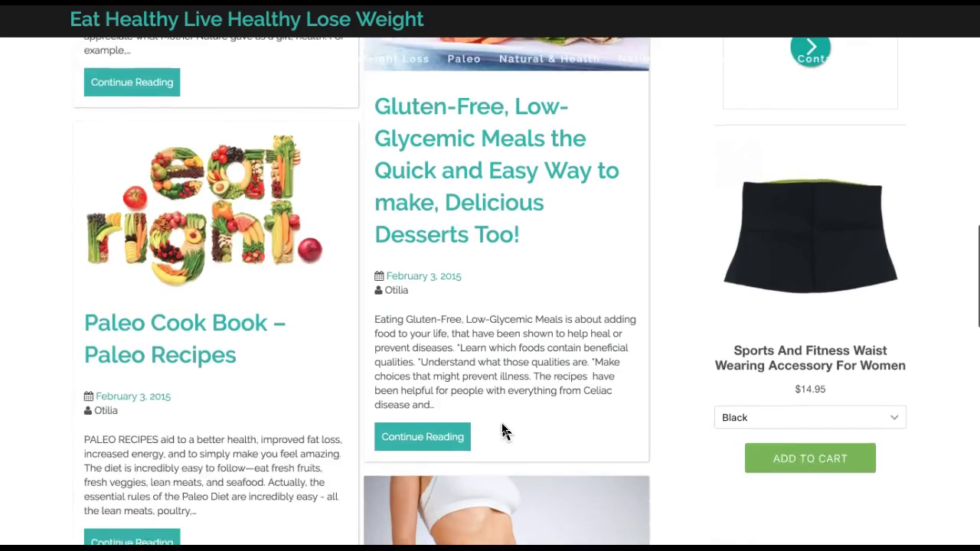
scroll(502, 433, down, 1)
scroll(501, 431, down, 5)
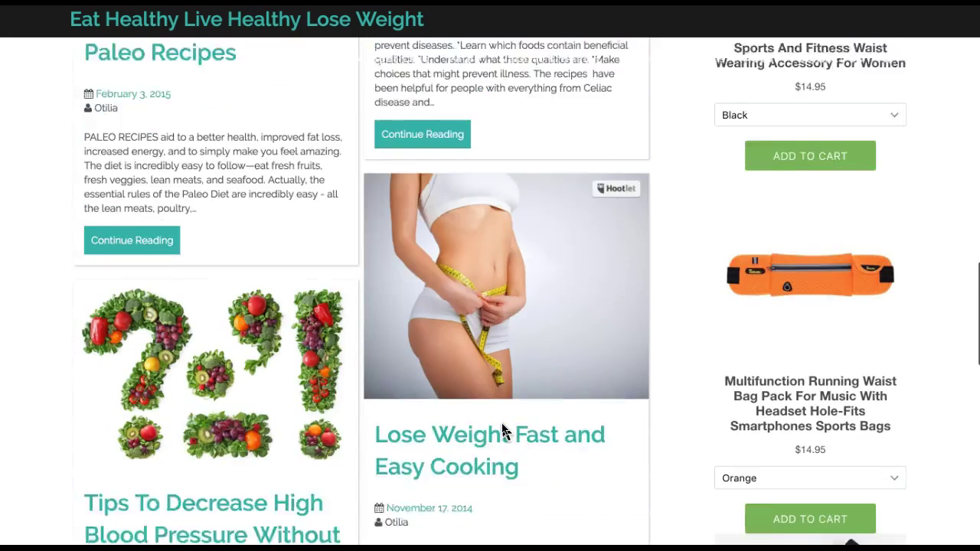
scroll(502, 431, down, 2)
scroll(503, 432, down, 3)
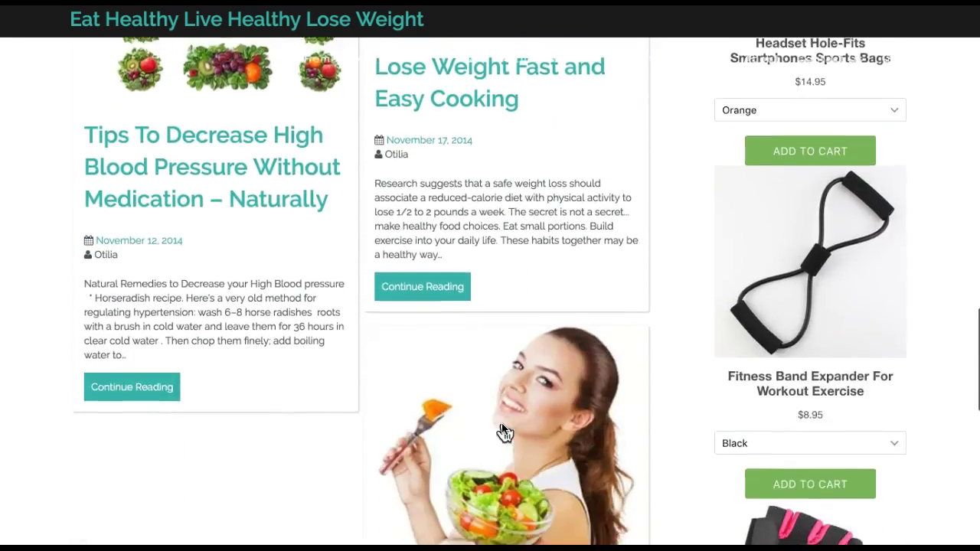
scroll(502, 432, down, 9)
scroll(501, 431, up, 18)
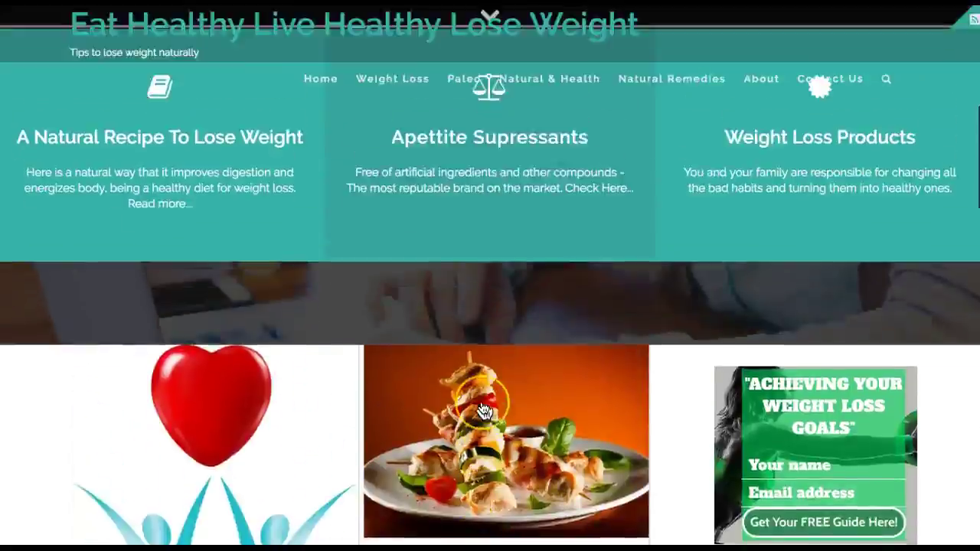
scroll(483, 411, up, 6)
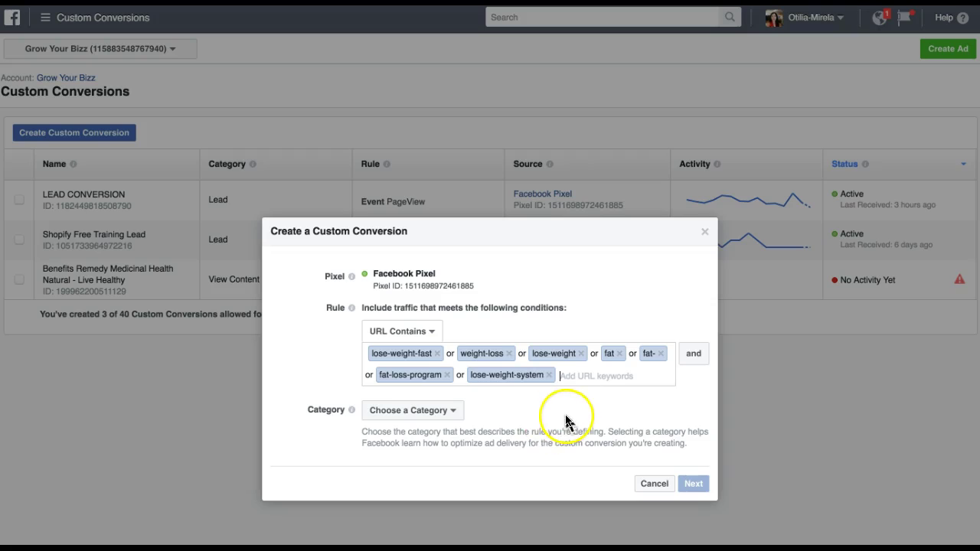
- Set the custom conversion's category to View Content and proceed to its naming stage
click(450, 411)
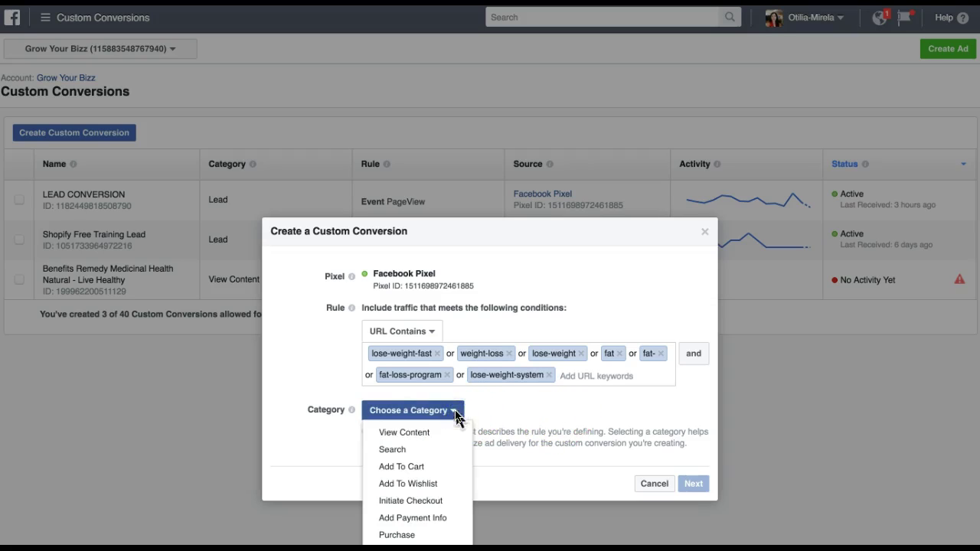
click(425, 433)
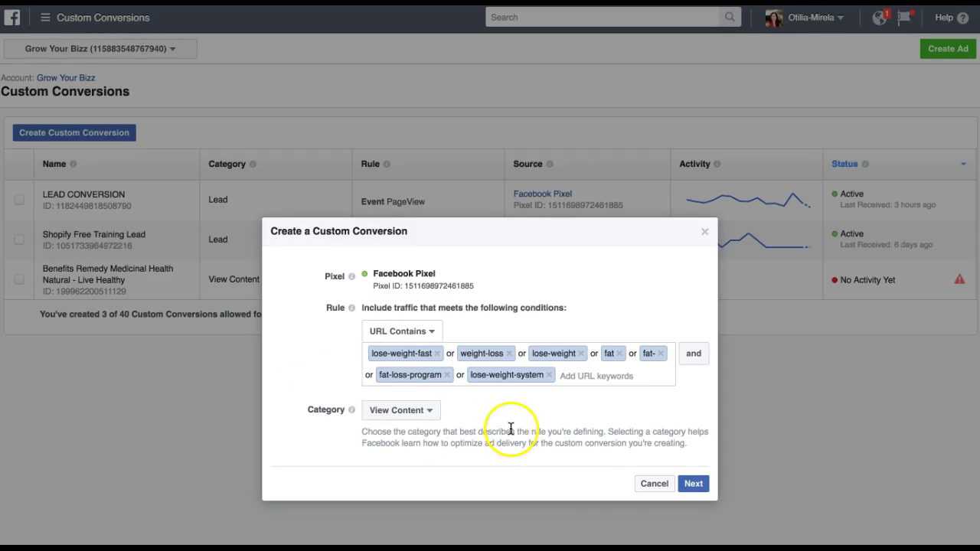
click(696, 493)
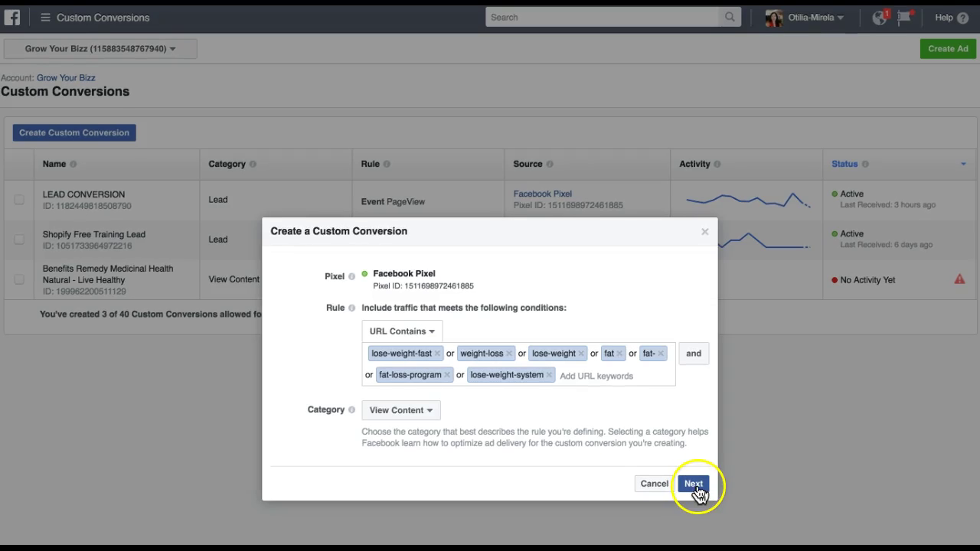
click(694, 486)
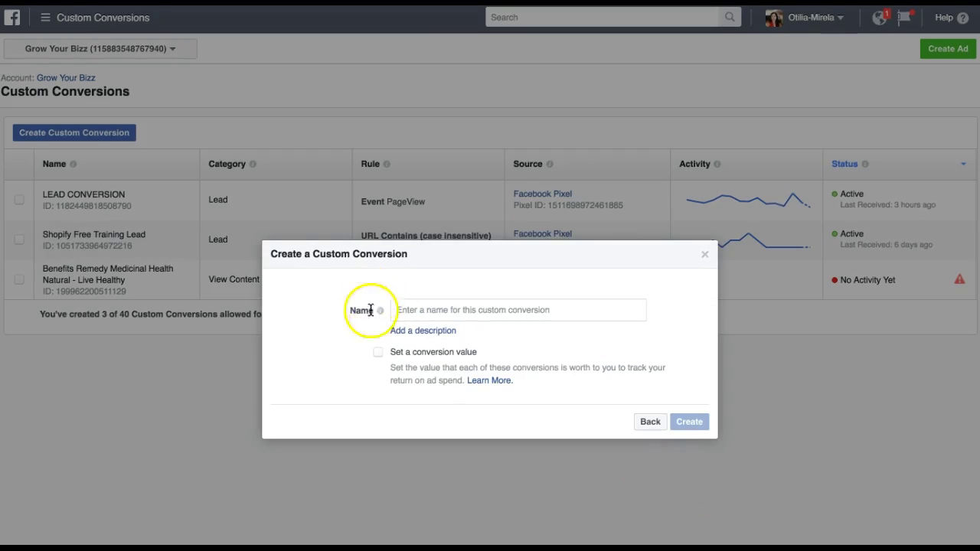
- Name the custom conversion "Weight Loss WC View Content", create it and close the dialog
click(421, 310)
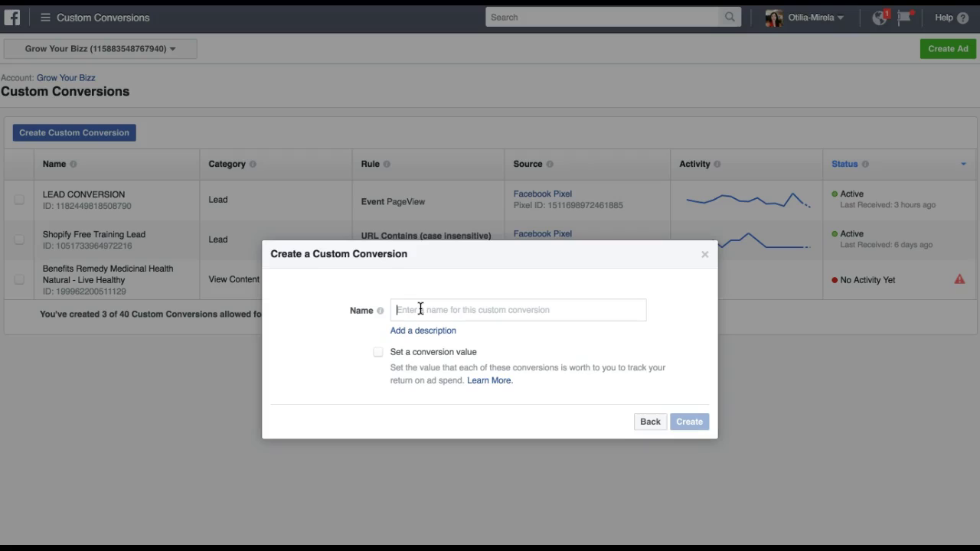
text(W)
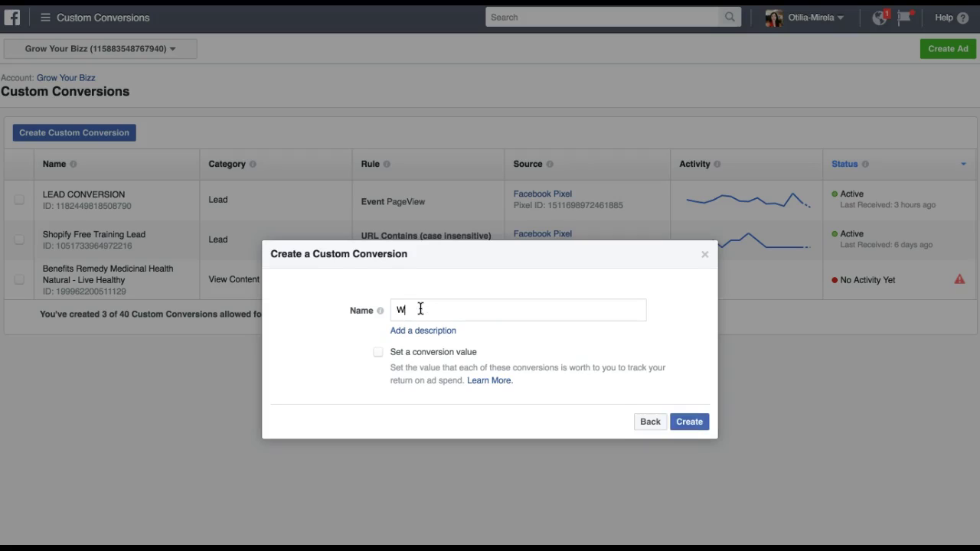
text(eight Loss CW)
key(BackSpace)
key(BackSpace)
text(C View Content)
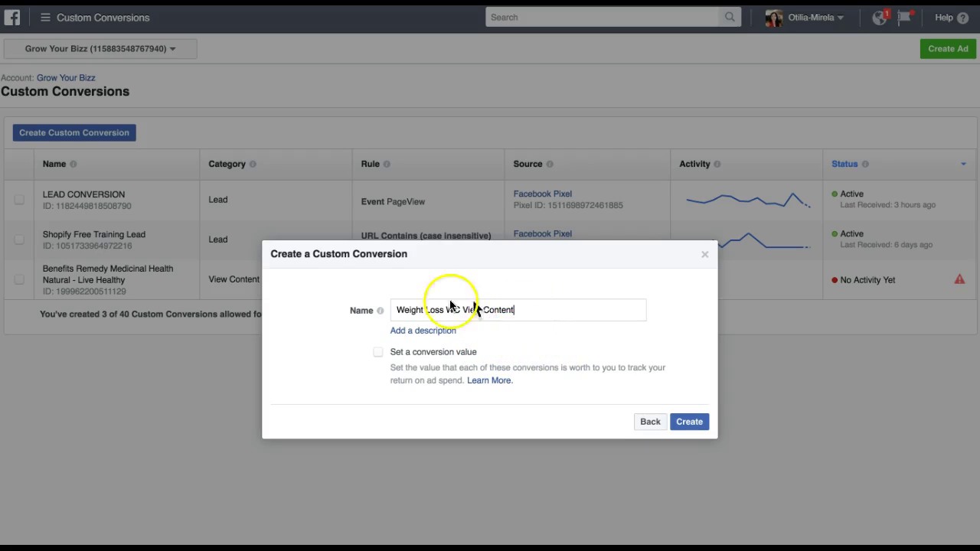
click(689, 422)
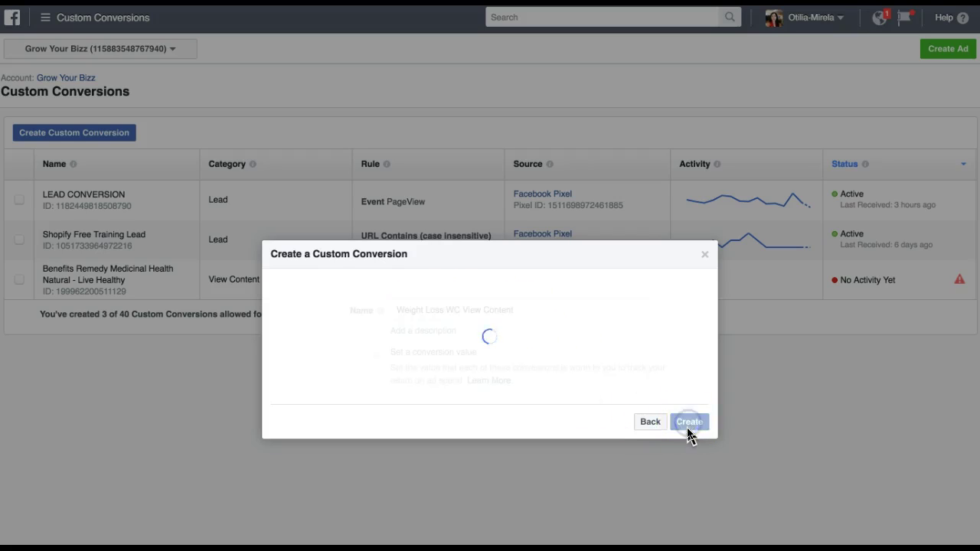
click(702, 407)
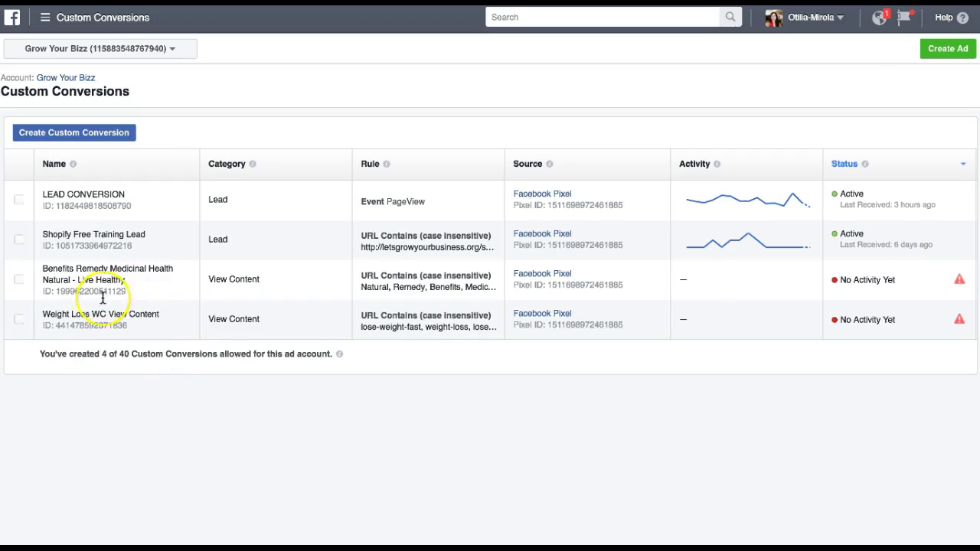
- Start another custom conversion, then return to the weight loss site and open an earlier page of posts
click(63, 132)
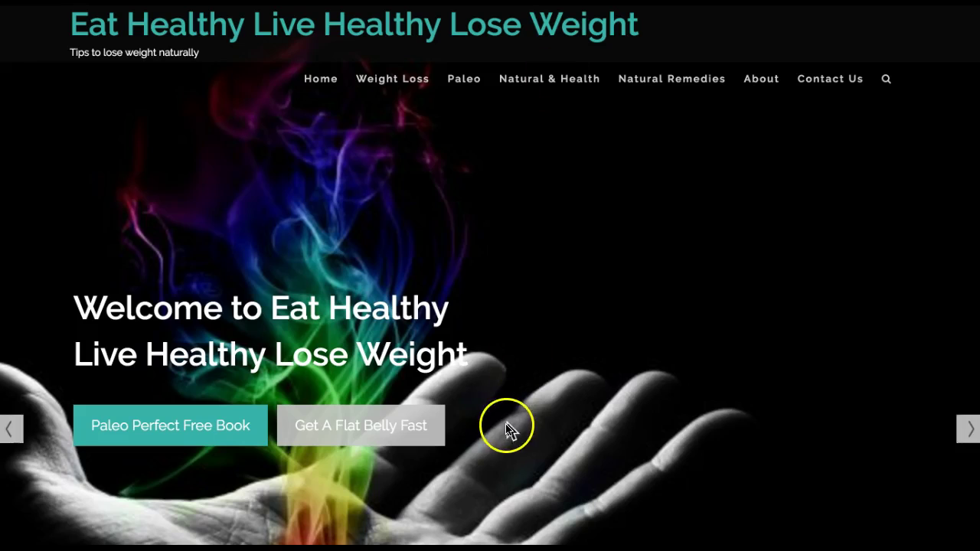
scroll(503, 426, down, 5)
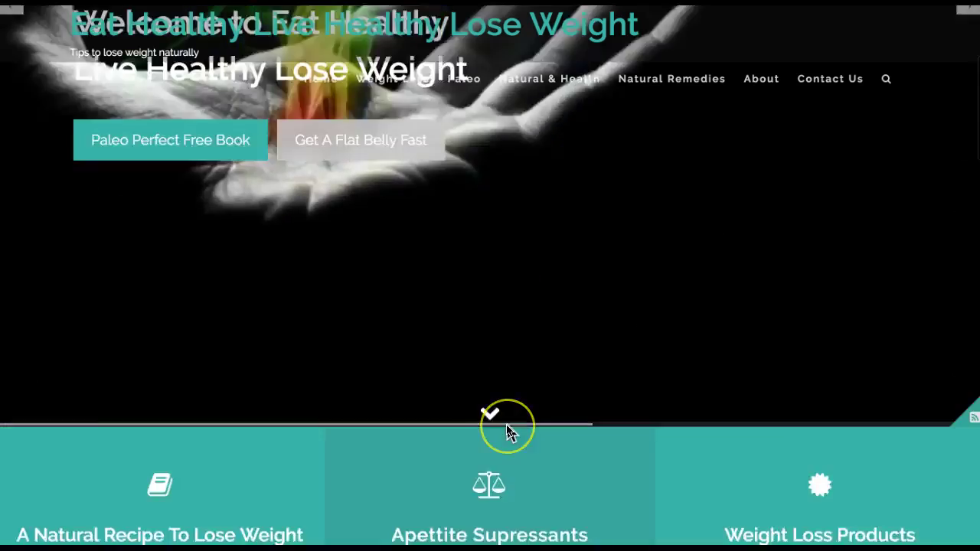
scroll(509, 432, down, 10)
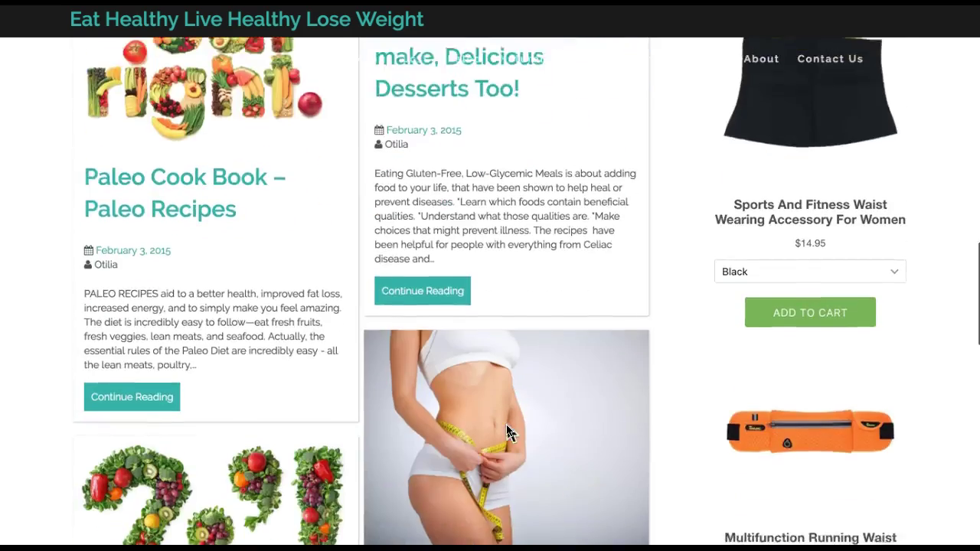
scroll(509, 432, down, 10)
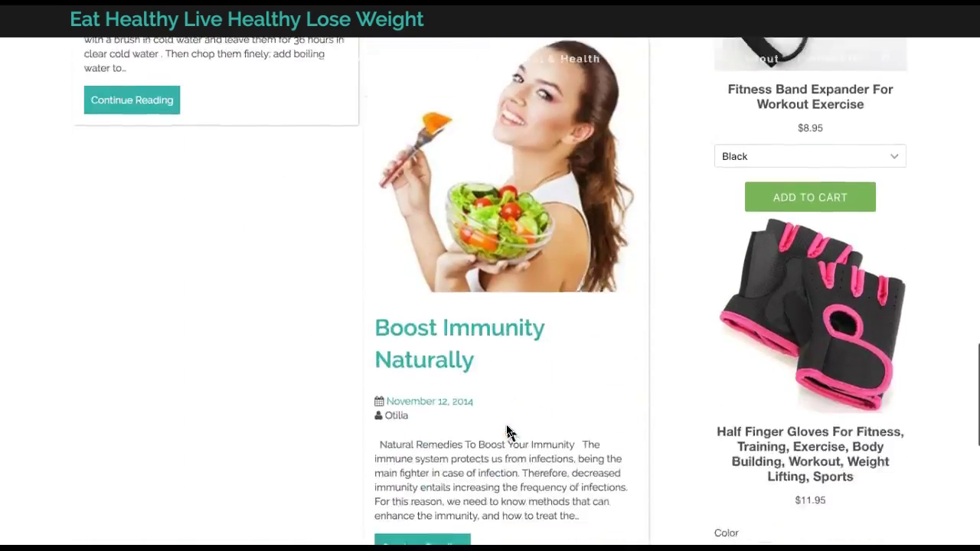
scroll(509, 433, down, 3)
click(388, 443)
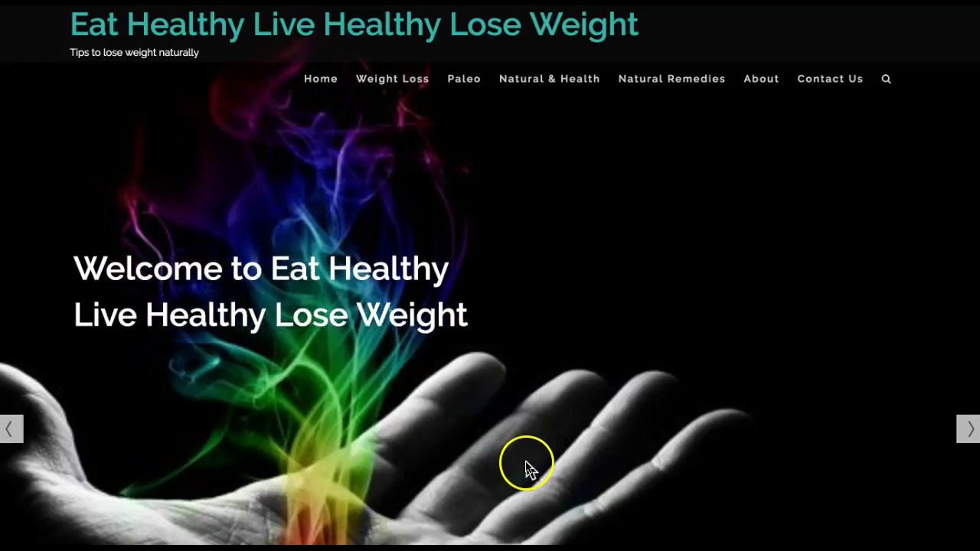
- Examine the post titles on the weight loss site's page for a topic and URL keywords for the new custom conversion
scroll(526, 468, down, 5)
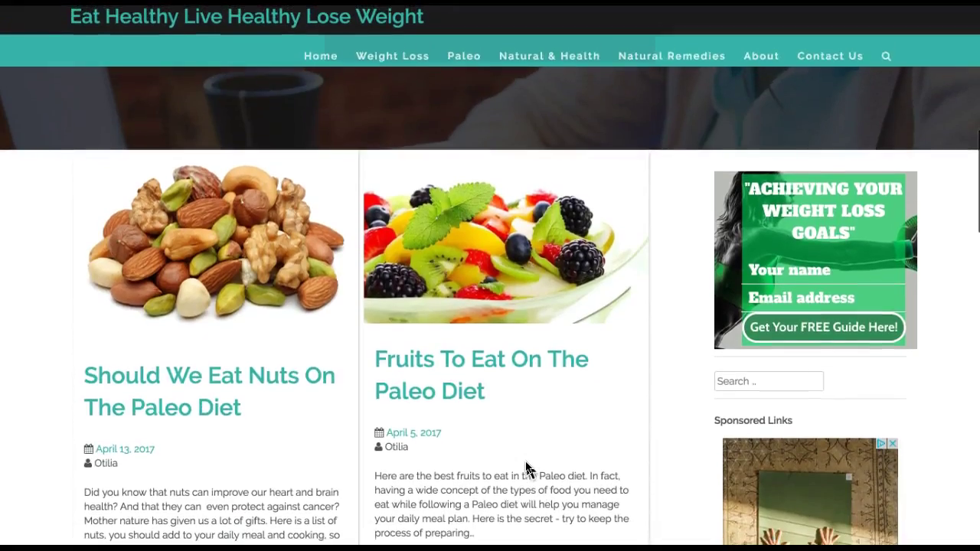
scroll(526, 469, down, 2)
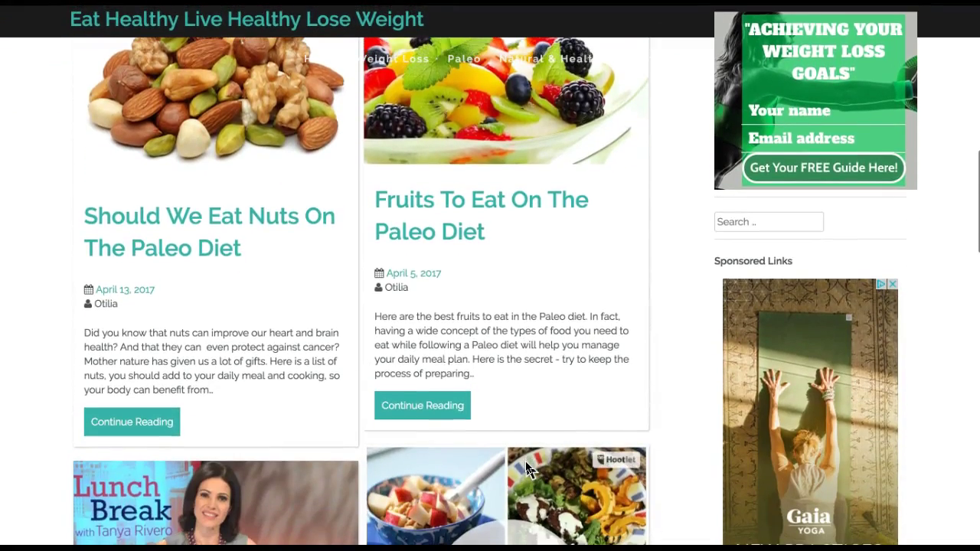
scroll(526, 468, down, 2)
scroll(526, 469, down, 4)
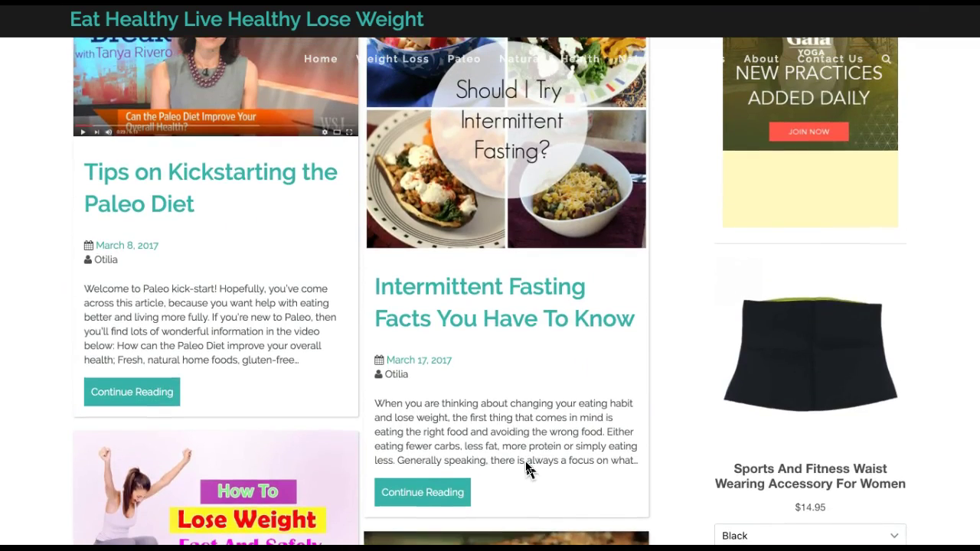
scroll(527, 468, up, 2)
scroll(526, 469, up, 3)
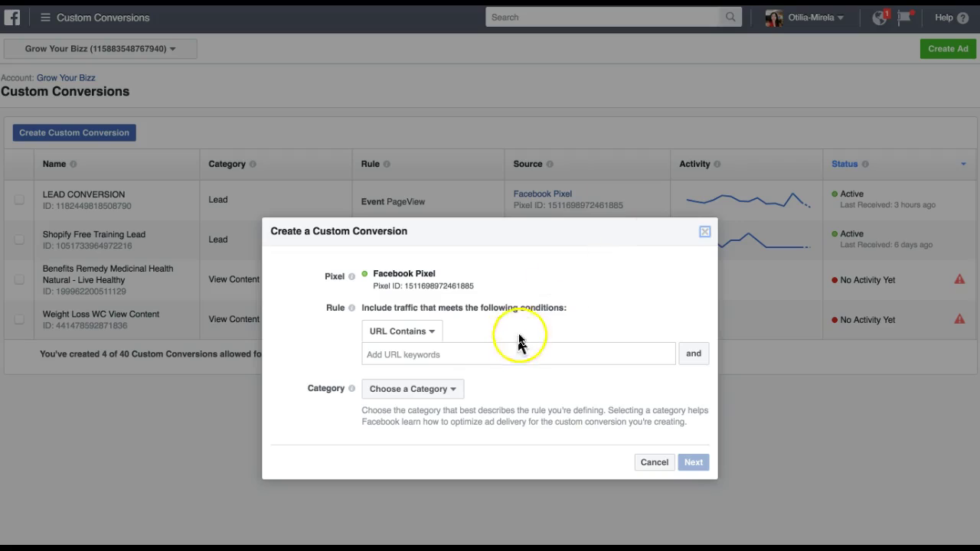
- Add "paleo-diet" in lowercase as the first URL keyword in the new custom conversion's URL Contains rule
click(381, 353)
text(P)
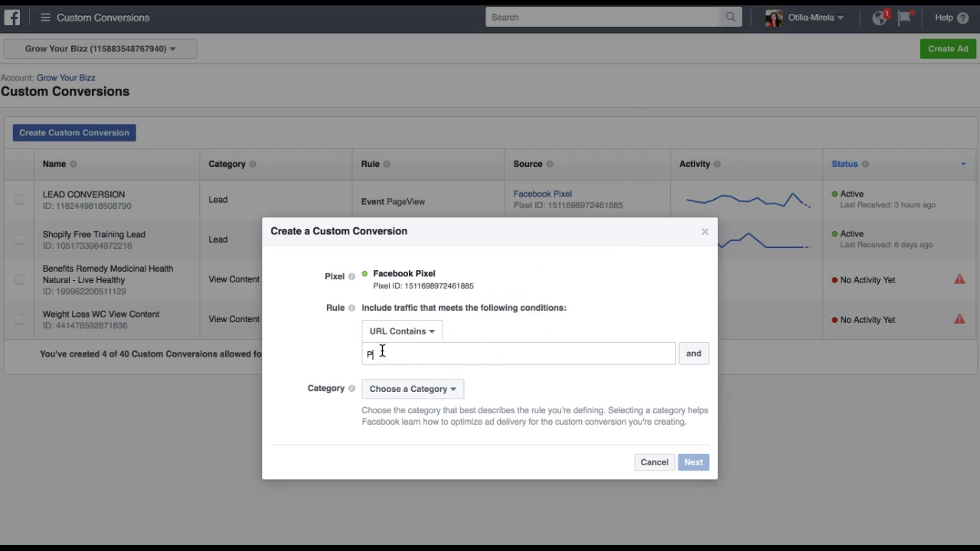
text(aleo)
key(BackSpace)
key(BackSpace)
key(BackSpace)
key(BackSpace)
key(BackSpace)
text(paleo-diet)
key(Return)
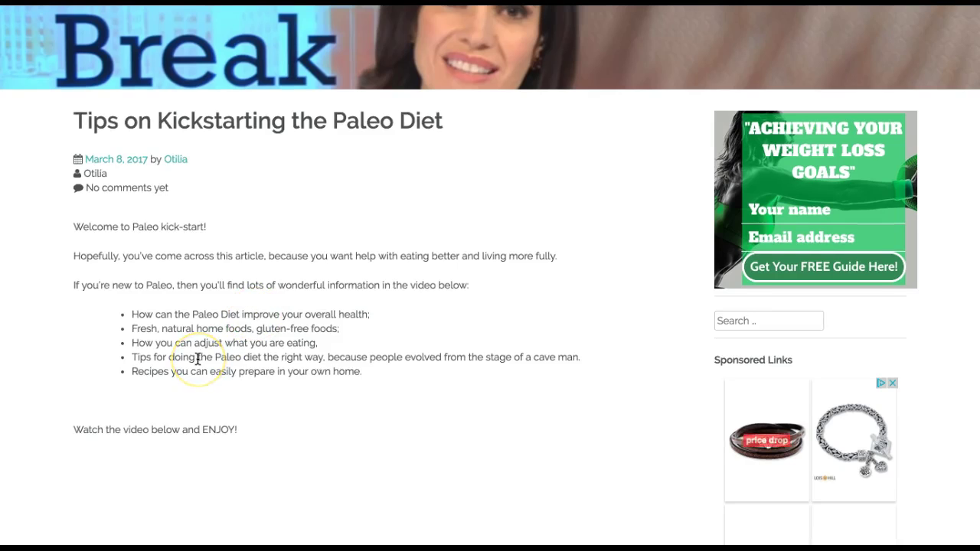
- Check the Paleo kickstart post, and extend the URL Contains rule with the keywords "paleo", "paleo-food" and "paleo-concept"
scroll(197, 358, up, 3)
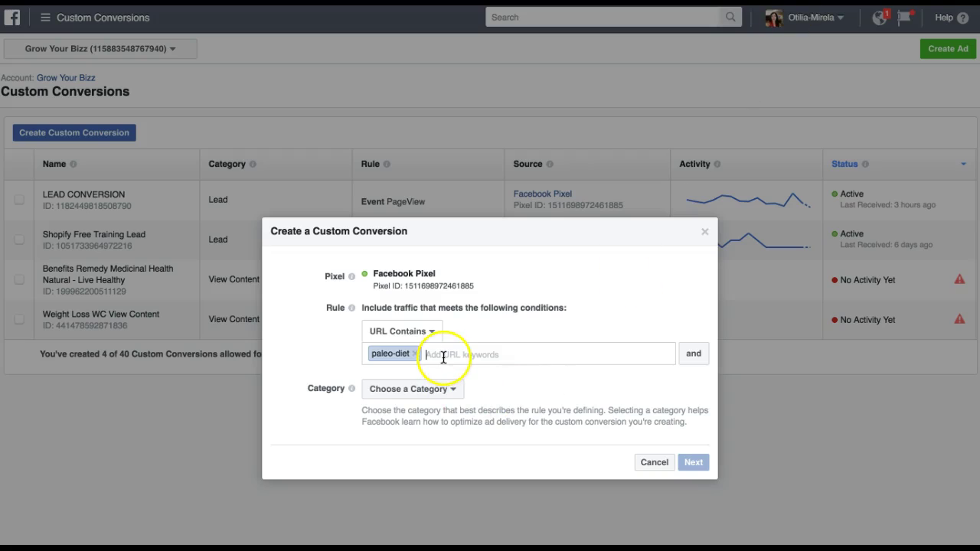
text(pa)
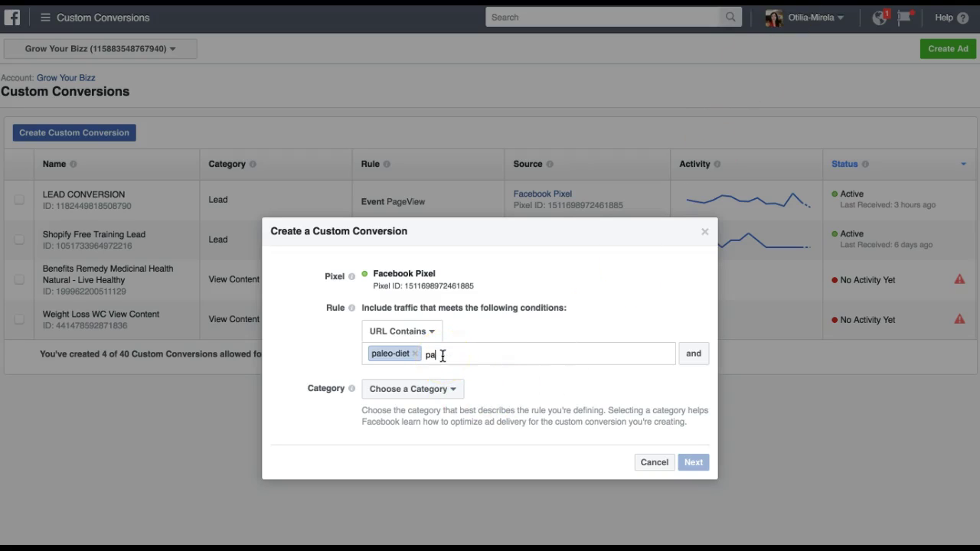
text(leo)
key(Return)
click(512, 354)
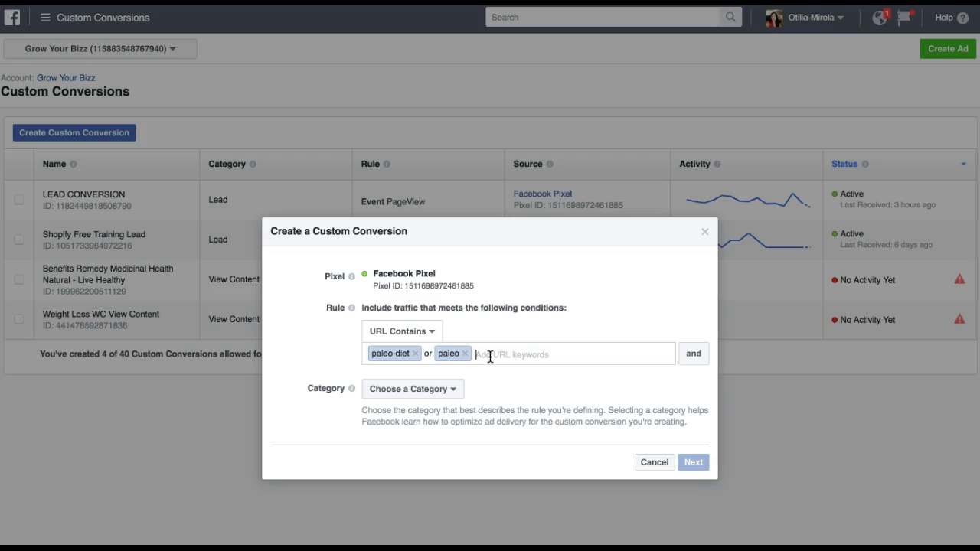
text(paleo-food)
key(Return)
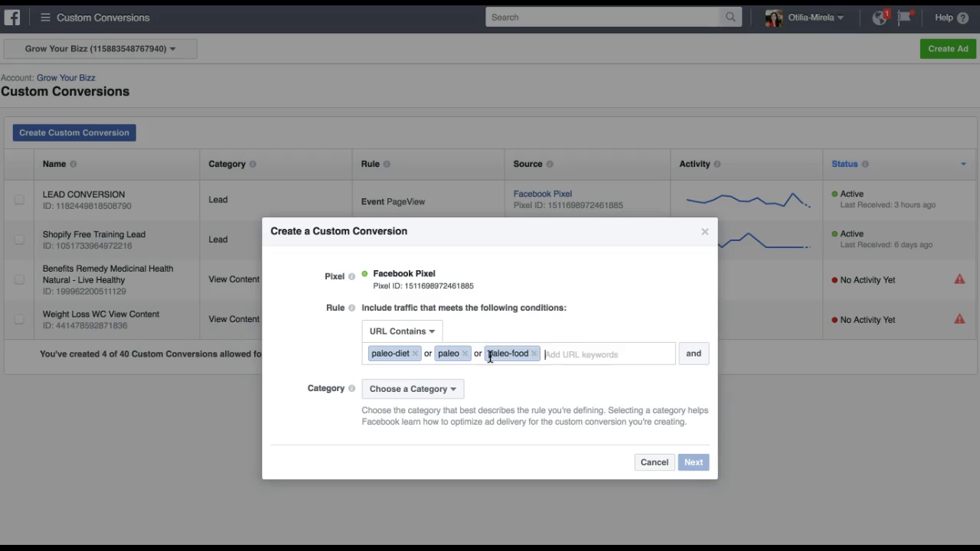
text(paleo)
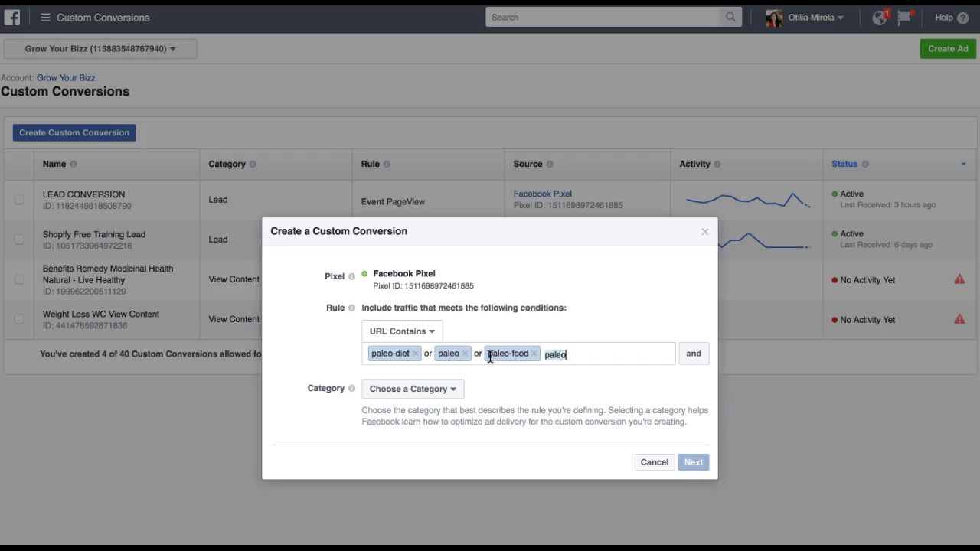
text(-concept)
key(Return)
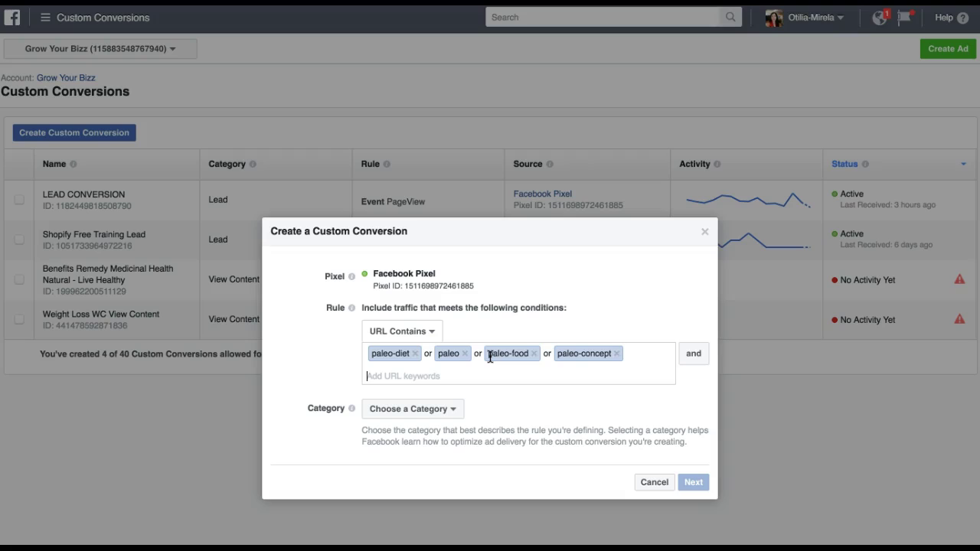
- Set the paleo custom conversion's category to View Content and continue to its naming stage
click(457, 411)
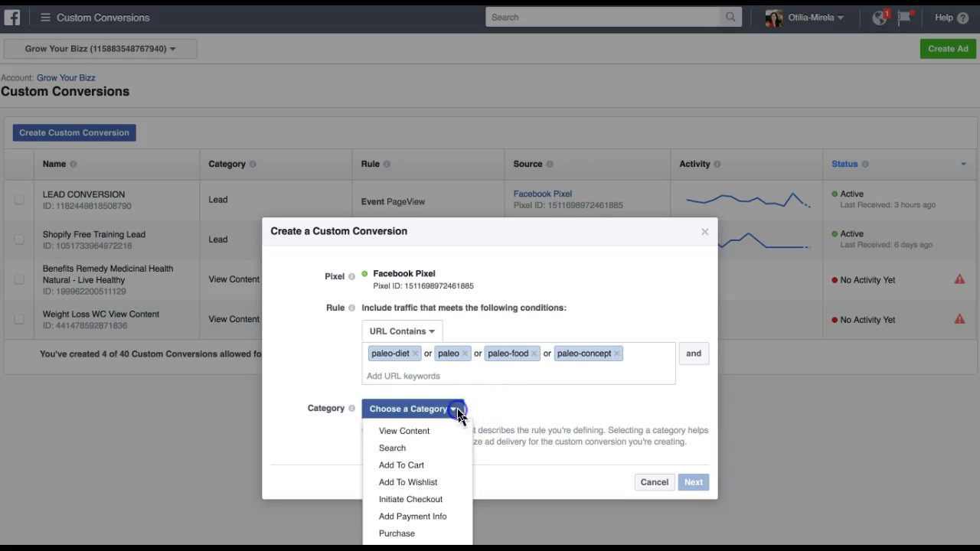
click(401, 432)
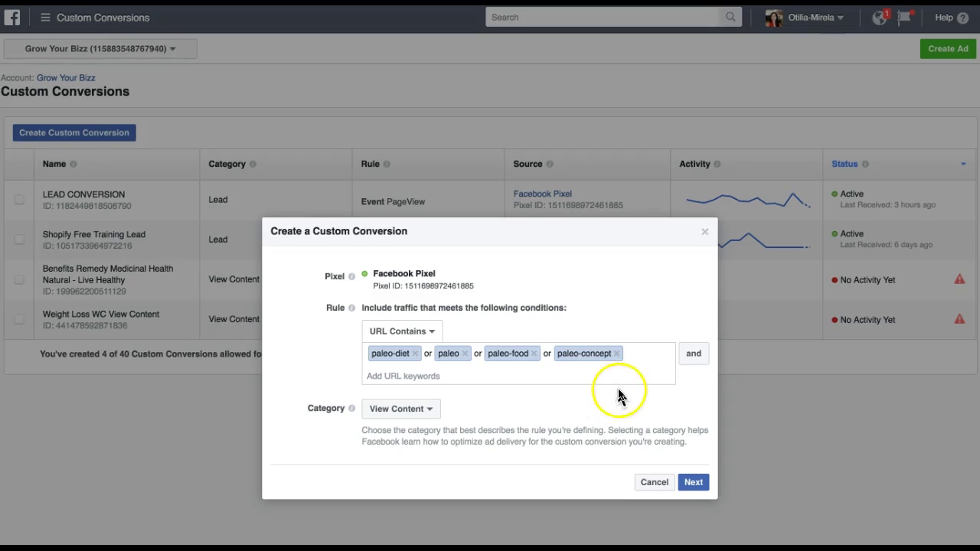
click(692, 482)
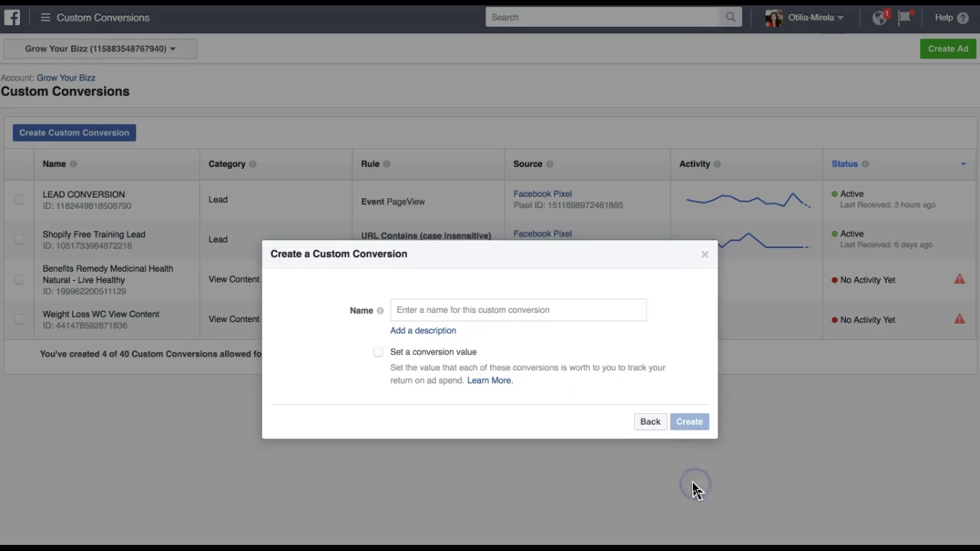
- Name the custom conversion "Paleo Diet", create it and close the dialog
click(410, 310)
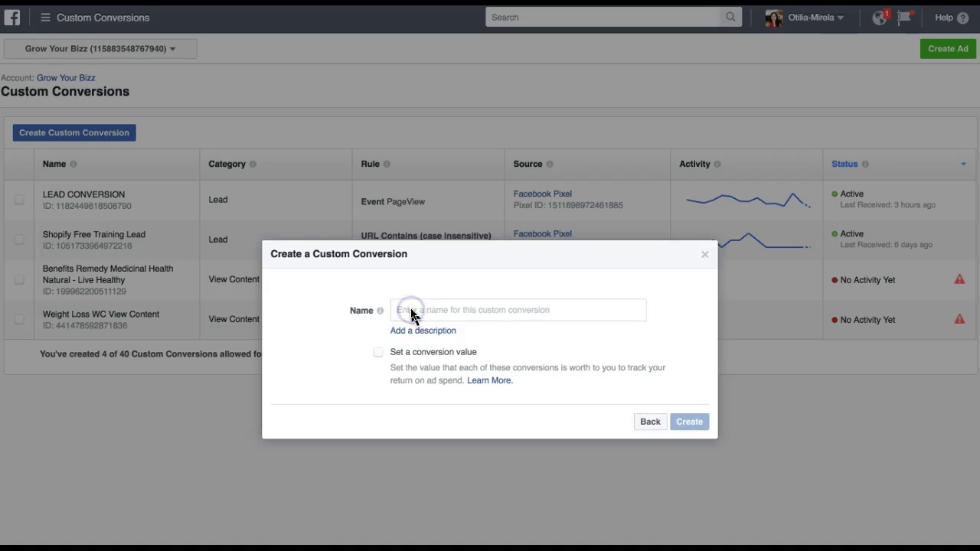
text(Paleo)
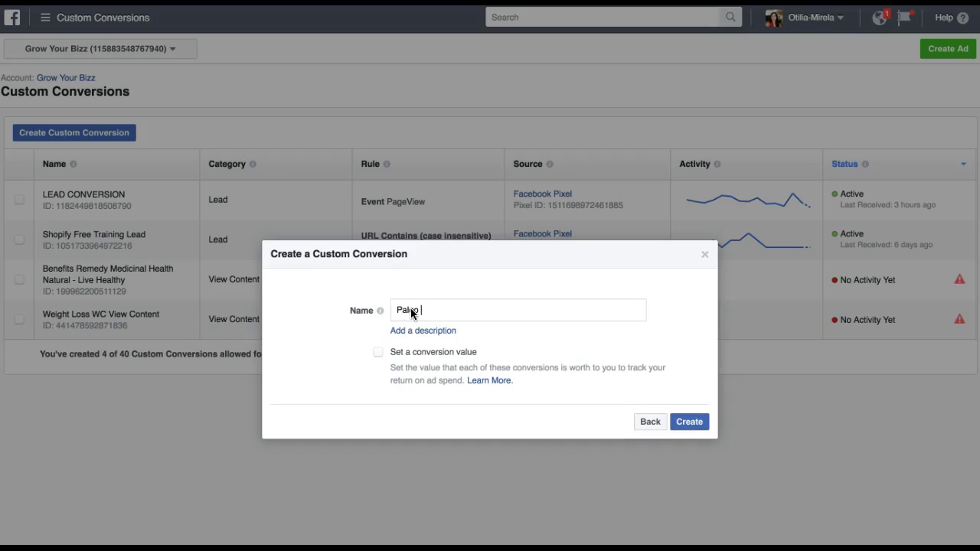
text( Diet)
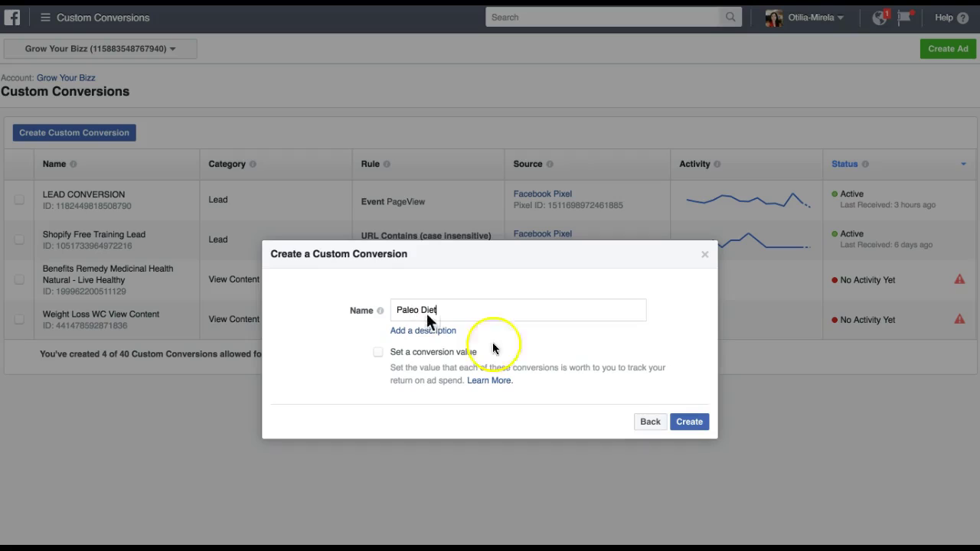
click(691, 425)
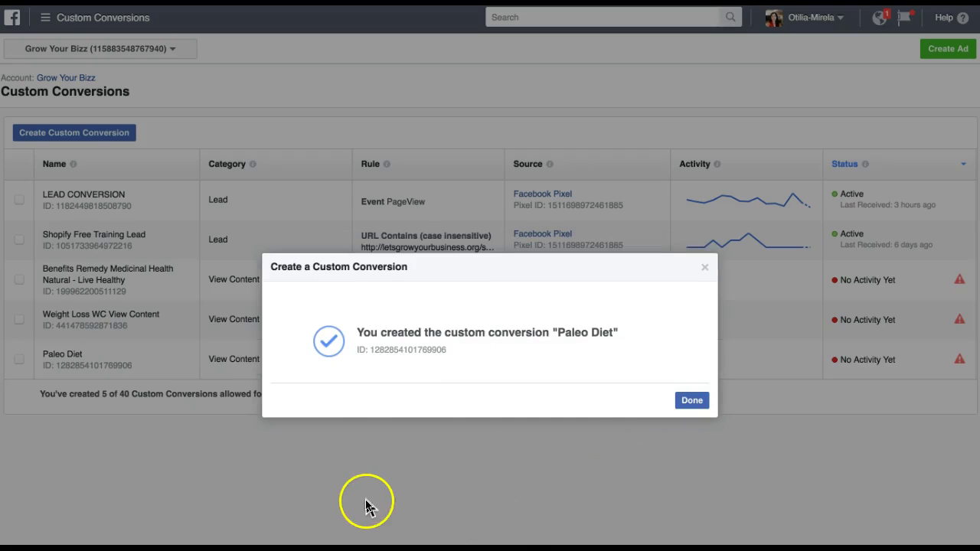
click(691, 401)
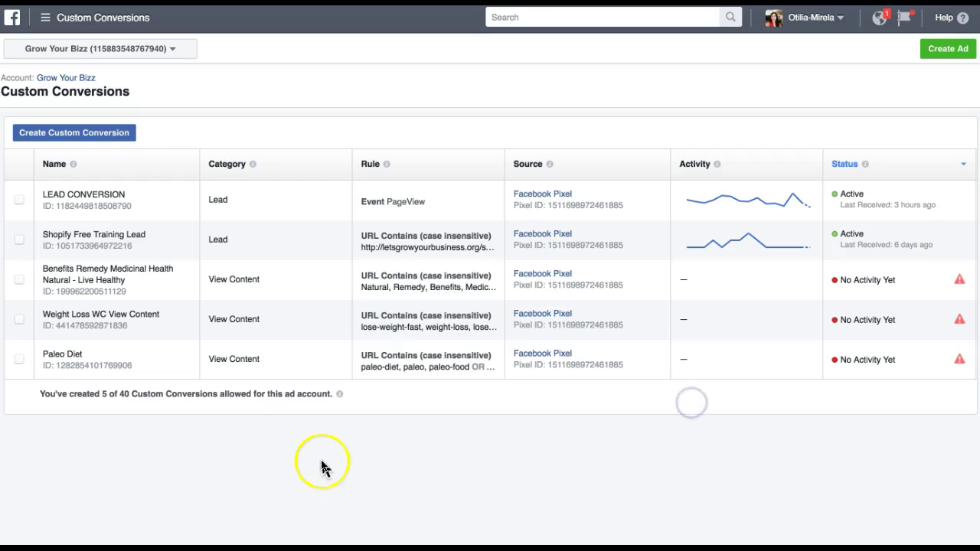